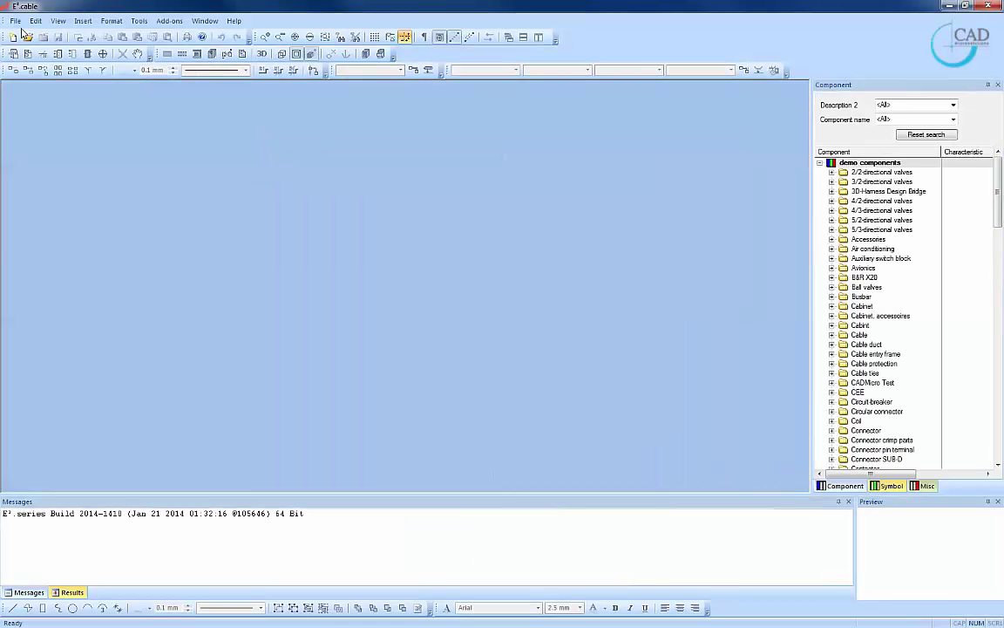
# - Open the project file Cooling water pump complete_US_ANSI.e3s from the Zuken folder
pyautogui.click(15, 21)
pyautogui.click(57, 52)
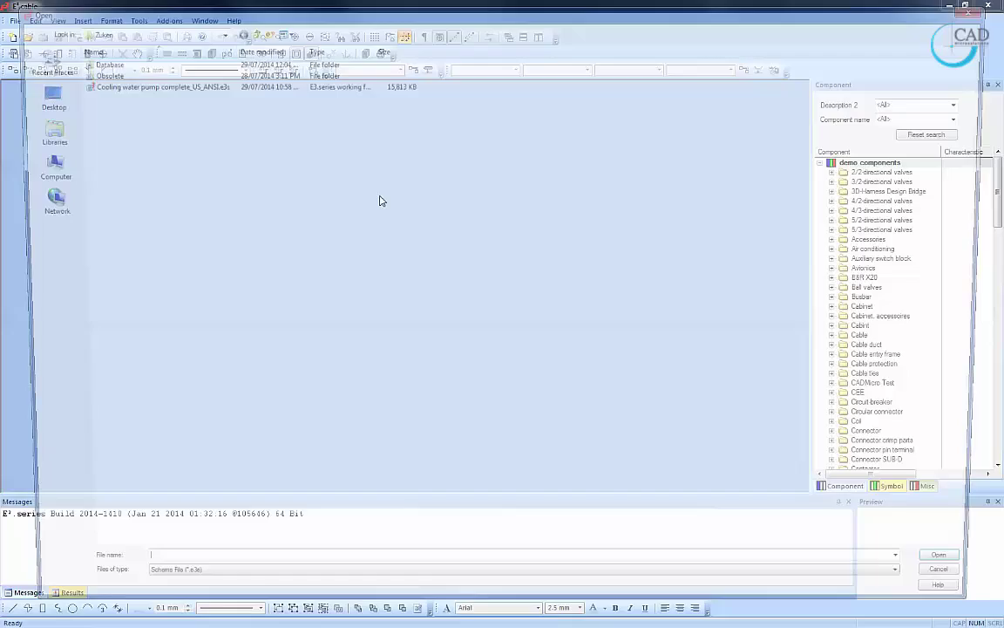
pyautogui.click(191, 82)
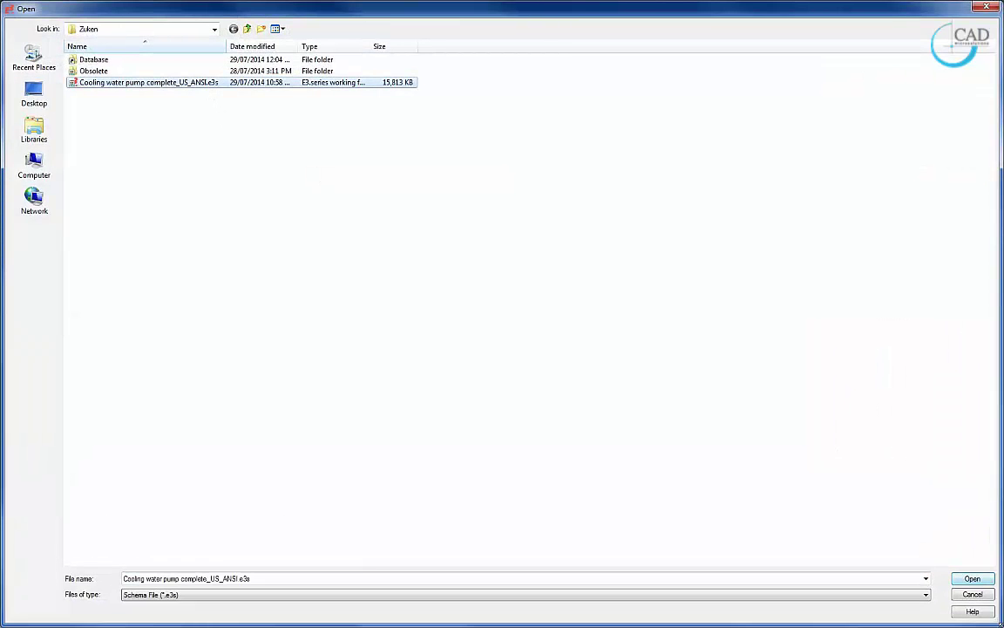
pyautogui.click(979, 581)
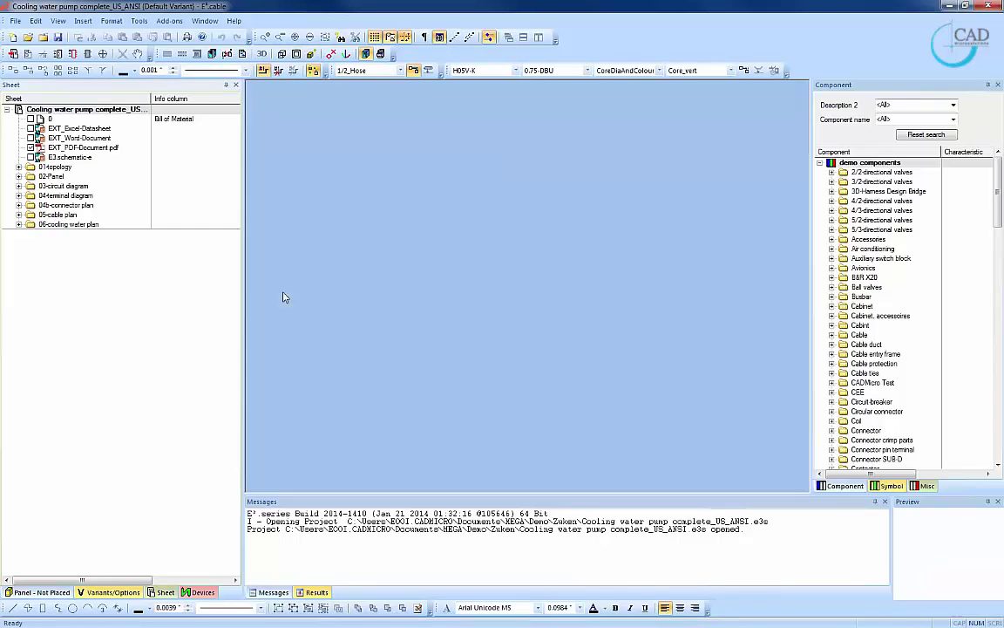
# - Collapse the sheet tree pane and restore the workspace configuration named demo
pyautogui.click(226, 86)
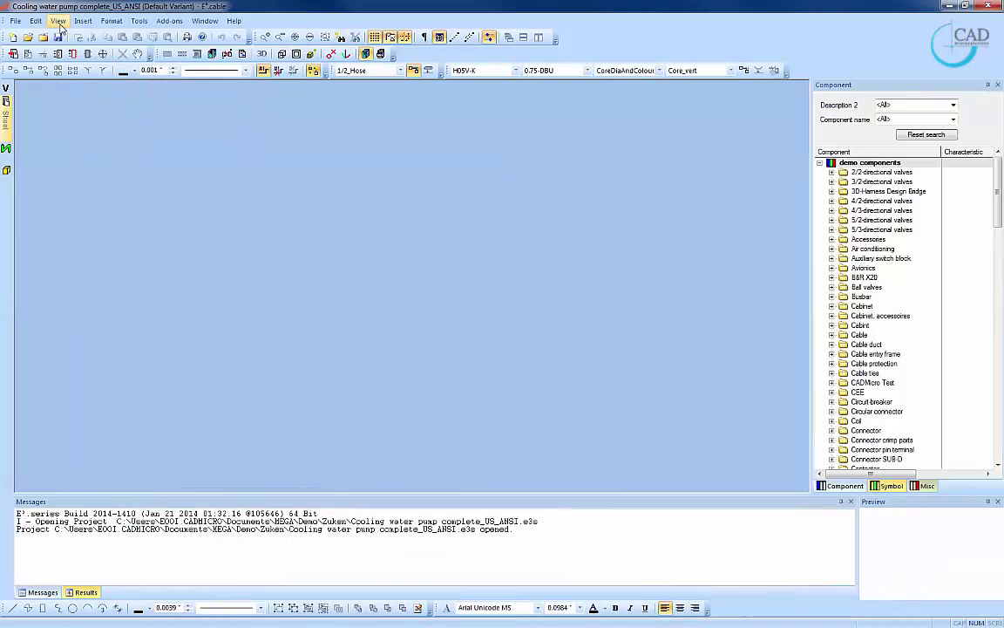
pyautogui.click(58, 20)
pyautogui.click(109, 342)
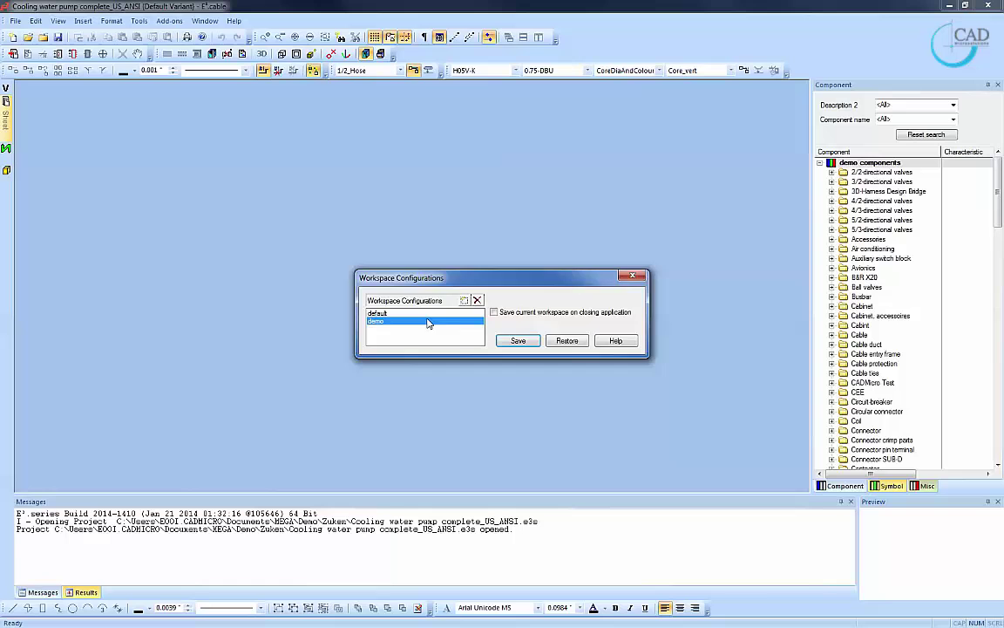
pyautogui.click(565, 343)
pyautogui.click(485, 346)
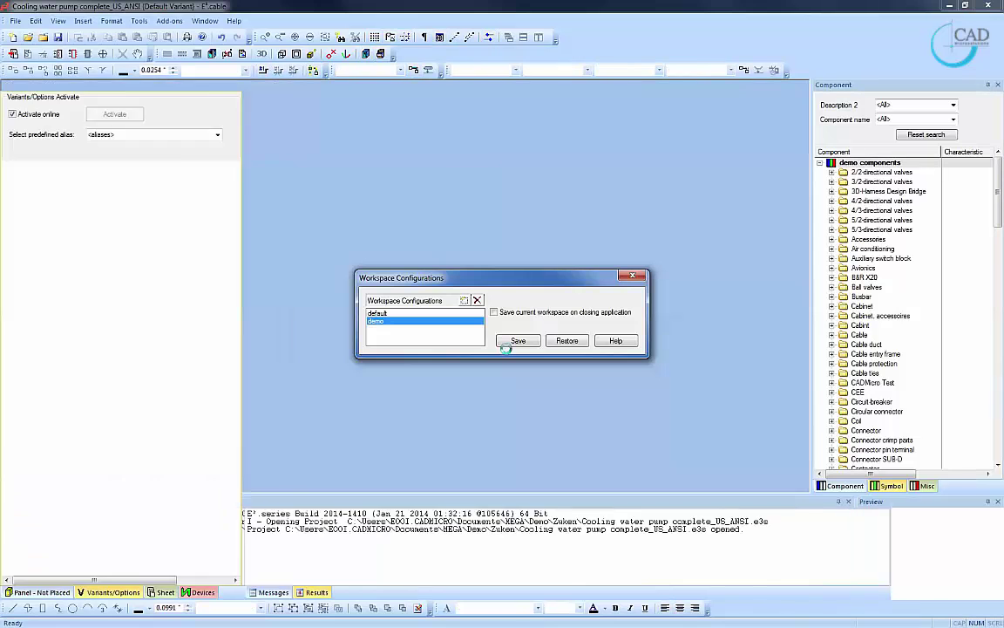
# - Load the project settings from the template file template.e3t
pyautogui.click(140, 22)
pyautogui.click(188, 122)
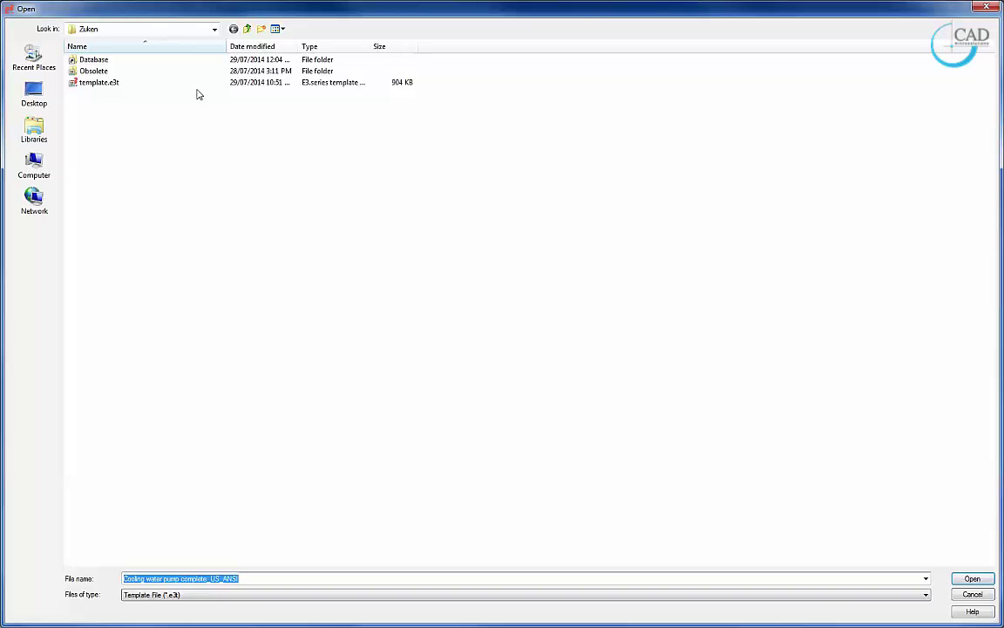
pyautogui.click(205, 88)
pyautogui.click(972, 579)
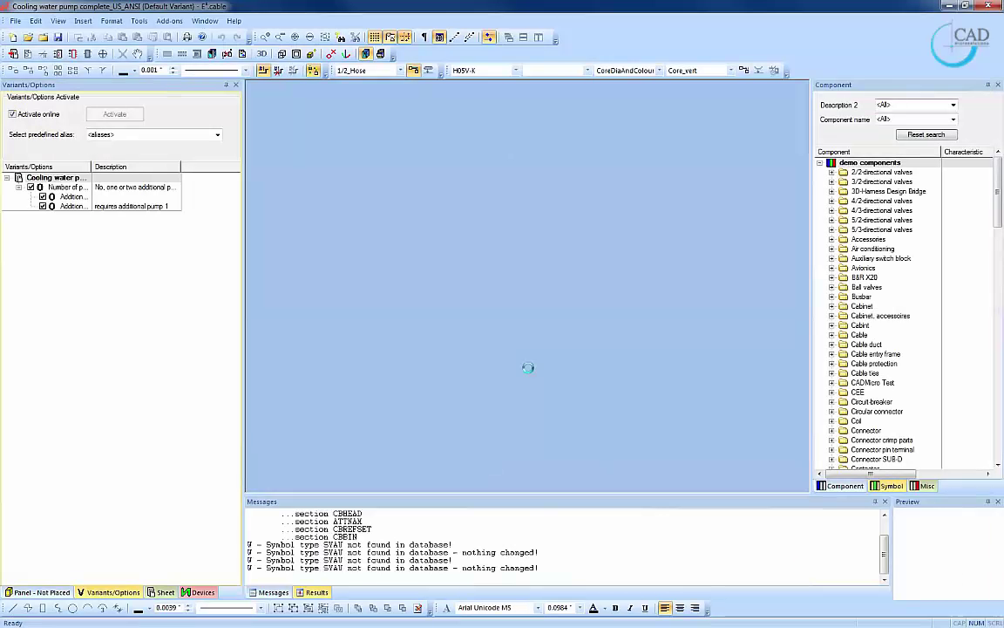
# - Show the project's sheet tree and expand all its folders, from 01-topology to 06-cooling water plan
pyautogui.click(163, 592)
pyautogui.click(19, 166)
pyautogui.click(19, 206)
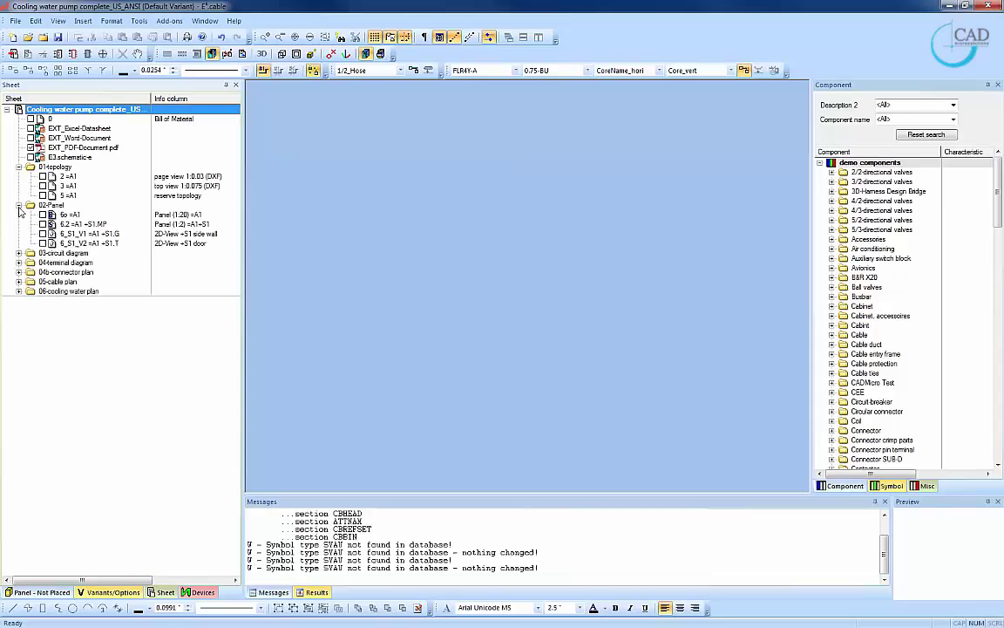
pyautogui.click(19, 253)
pyautogui.click(19, 378)
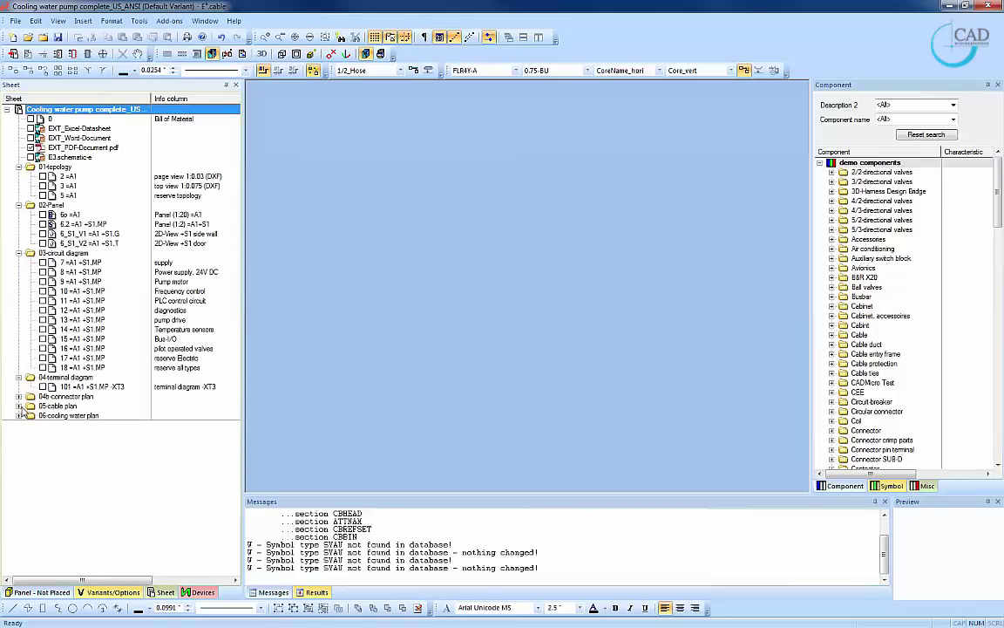
pyautogui.click(19, 396)
pyautogui.click(20, 416)
pyautogui.click(19, 434)
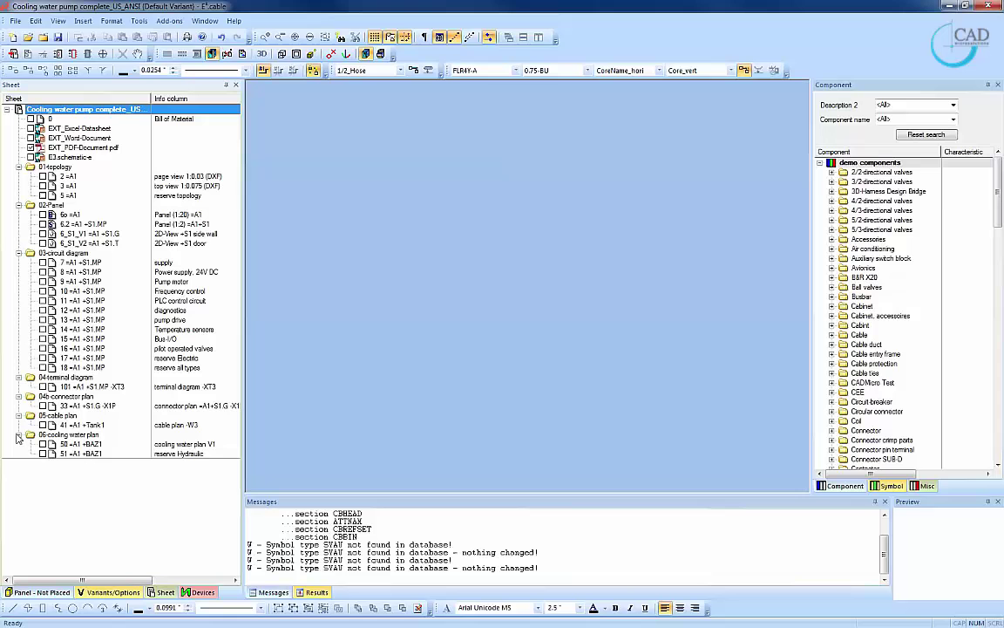
# - Open sheet 2 in the 01-topology folder, maximize it and enlarge the machine drawing
pyautogui.doubleClick(68, 176)
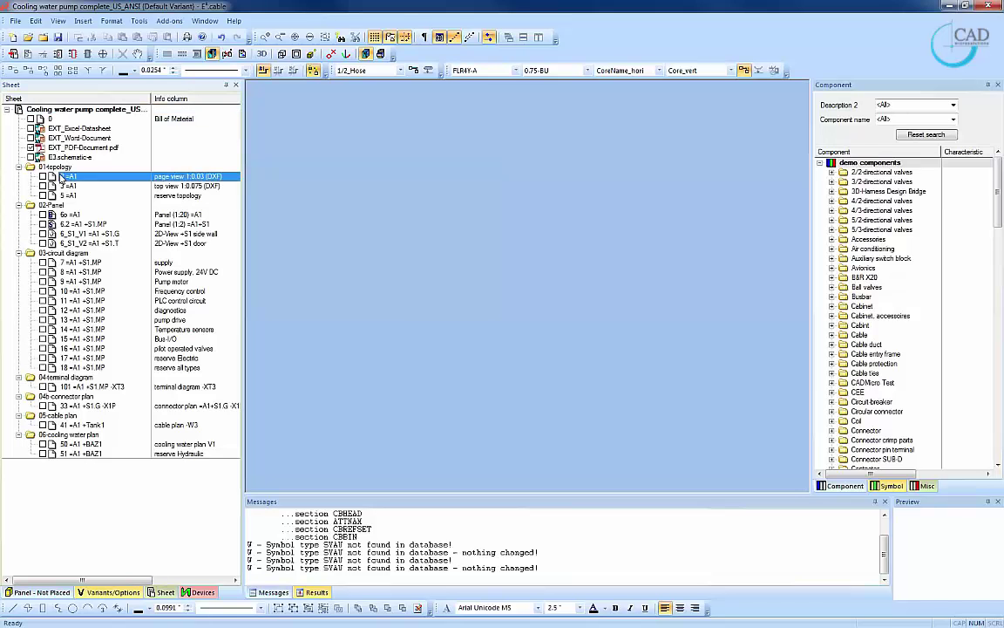
pyautogui.doubleClick(409, 91)
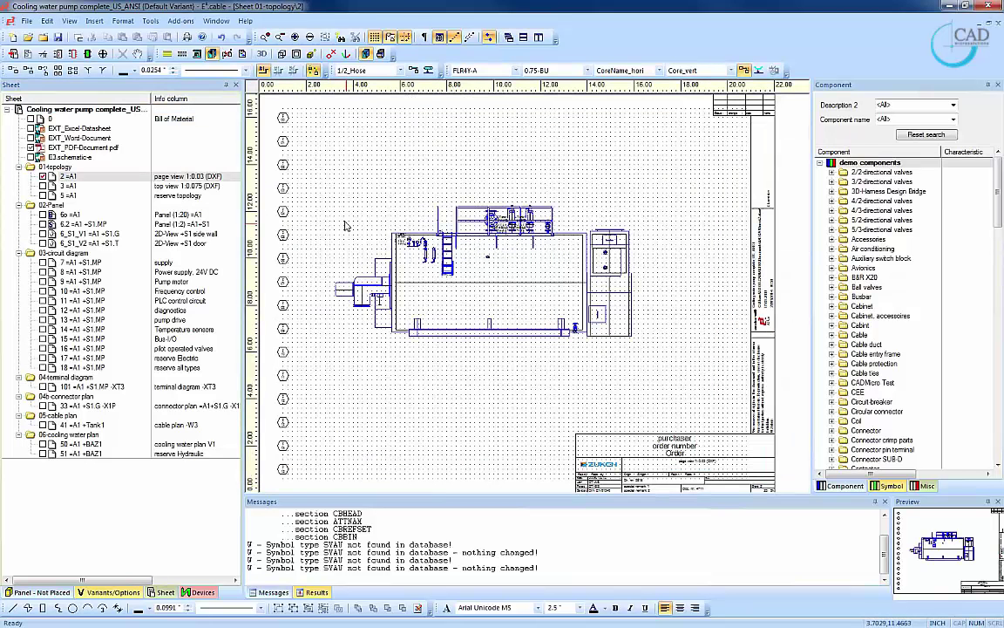
pyautogui.moveTo(598, 356); pyautogui.dragTo(643, 337)
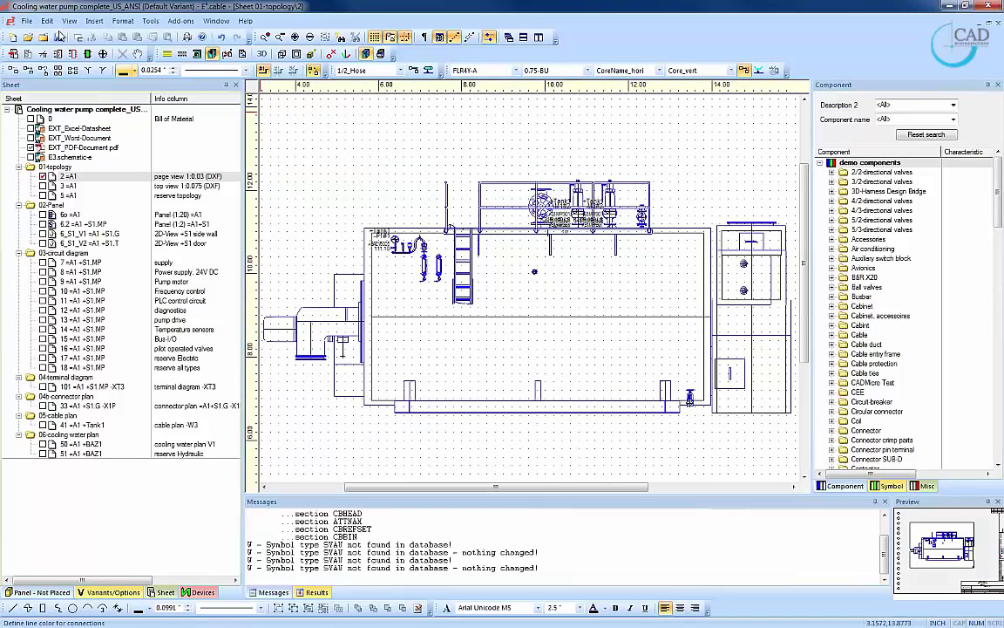
# - Examine the available import formats, including the schematic ones, and the available export formats
pyautogui.click(25, 22)
pyautogui.moveTo(83, 114)
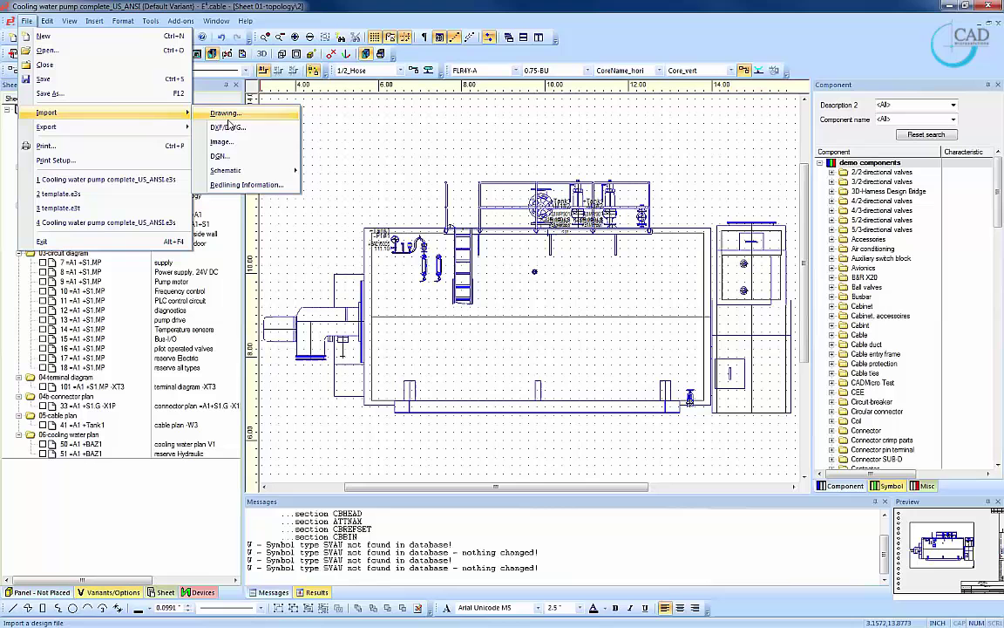
pyautogui.moveTo(266, 173)
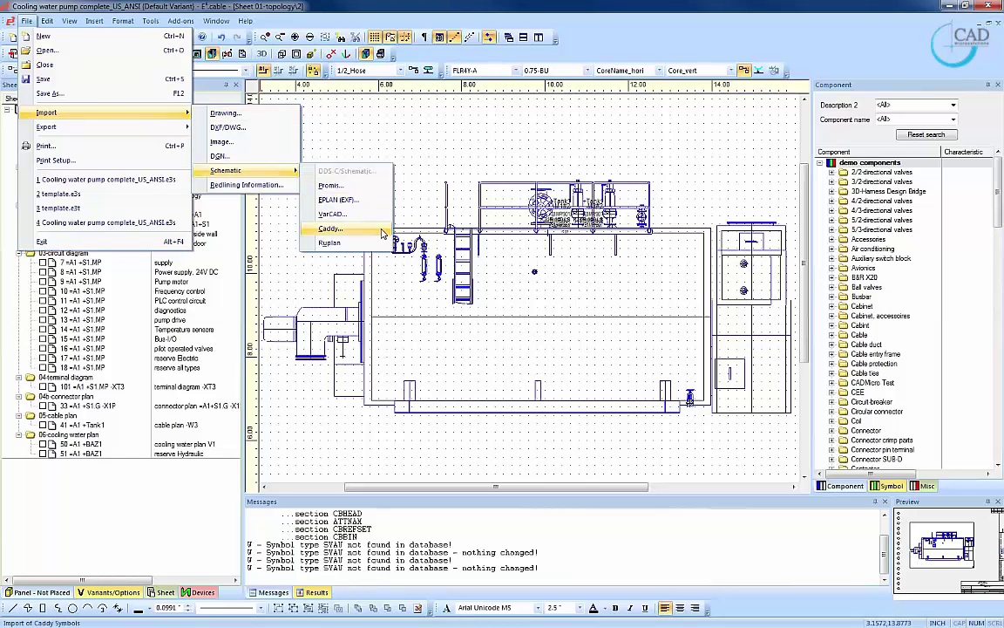
pyautogui.moveTo(134, 127)
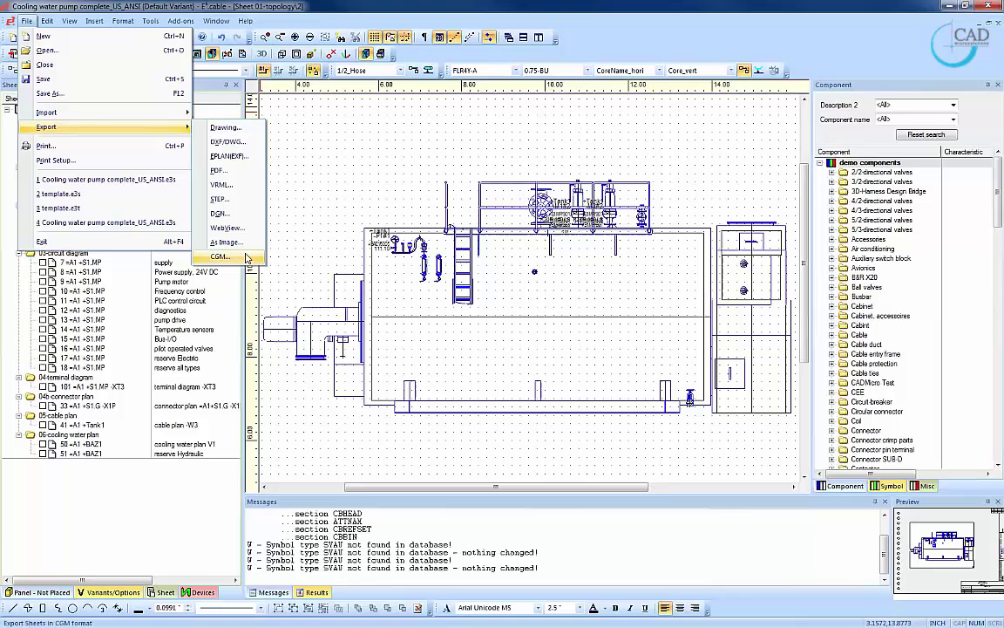
pyautogui.click(247, 21)
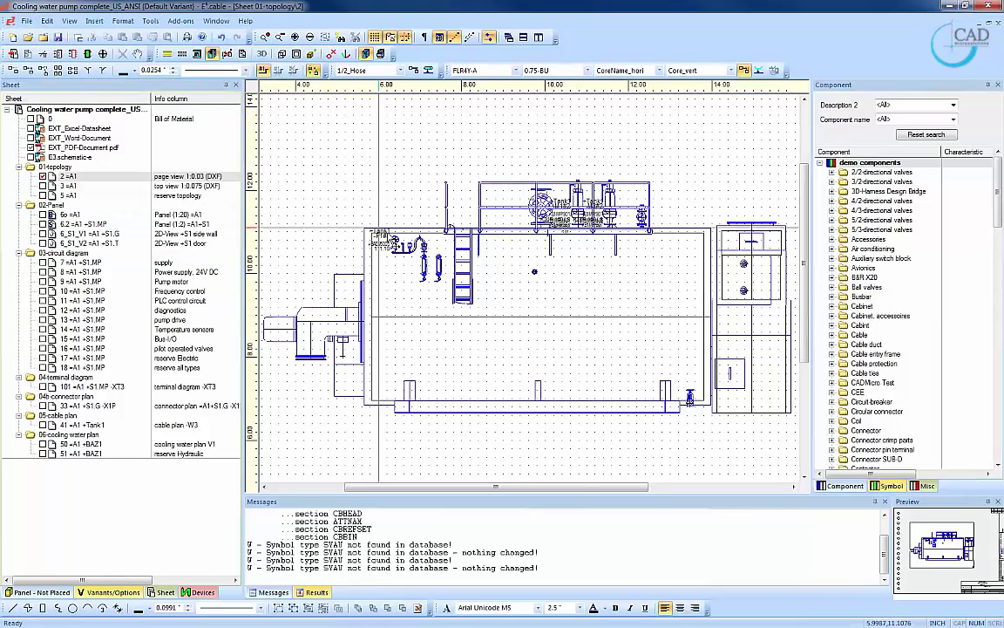
# - Select gauge -P1#1 on the topology sheet and jump to its entry in the device tree
pyautogui.scroll(3, 390, 272)
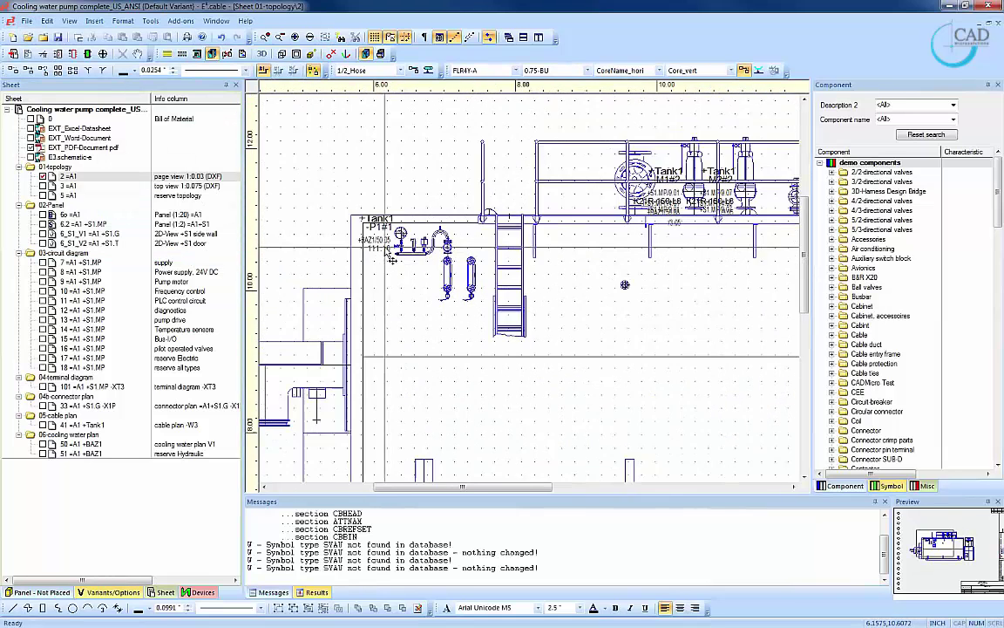
pyautogui.click(401, 247)
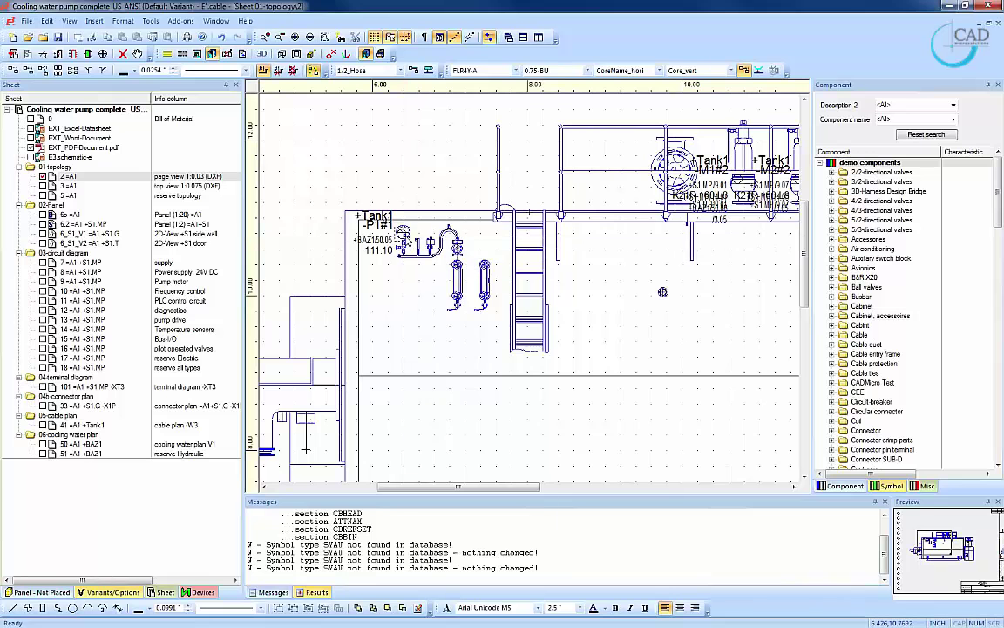
pyautogui.rightClick(403, 239)
pyautogui.moveTo(523, 529)
pyautogui.click(562, 529)
# - Jump from the ISO10.05.06 symbol under device -P1 to its placement on the cooling water plan and view the surrounding circuit
pyautogui.rightClick(87, 215)
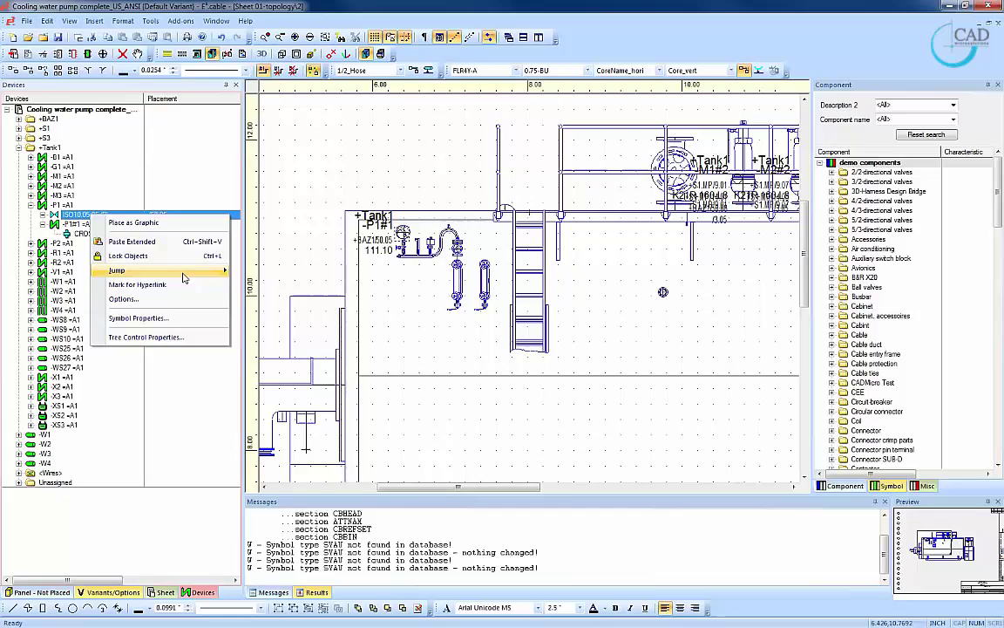
pyautogui.moveTo(166, 248)
pyautogui.click(253, 246)
pyautogui.scroll(-4, 557, 382)
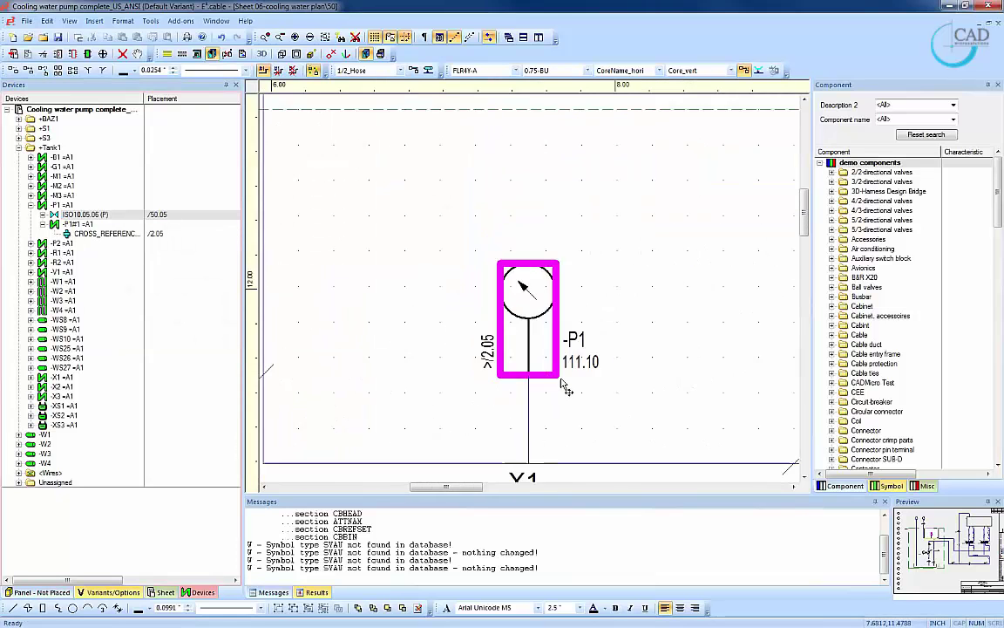
pyautogui.scroll(-4, 604, 410)
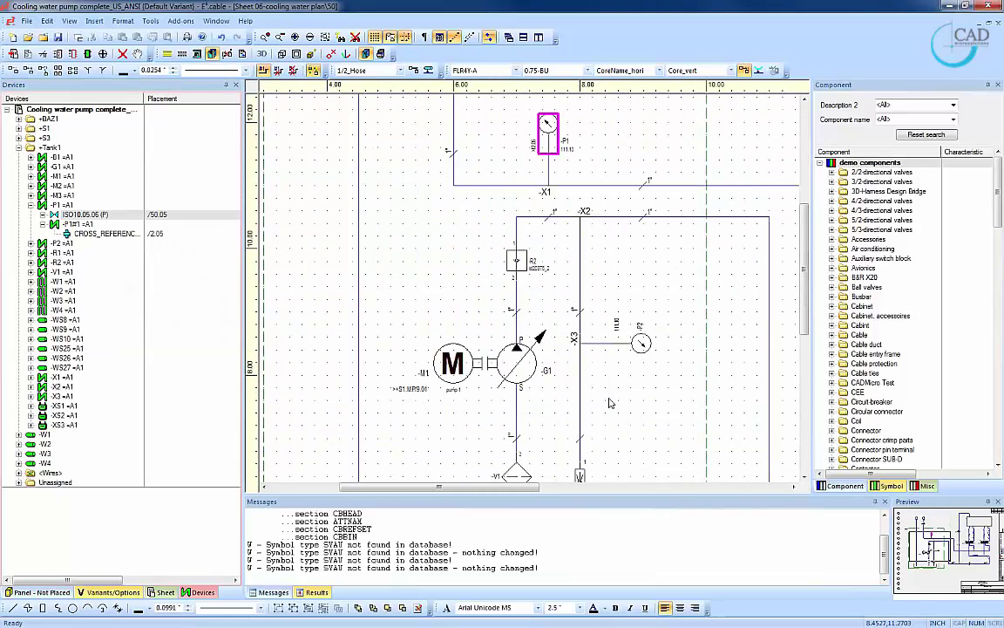
pyautogui.scroll(-3, 642, 419)
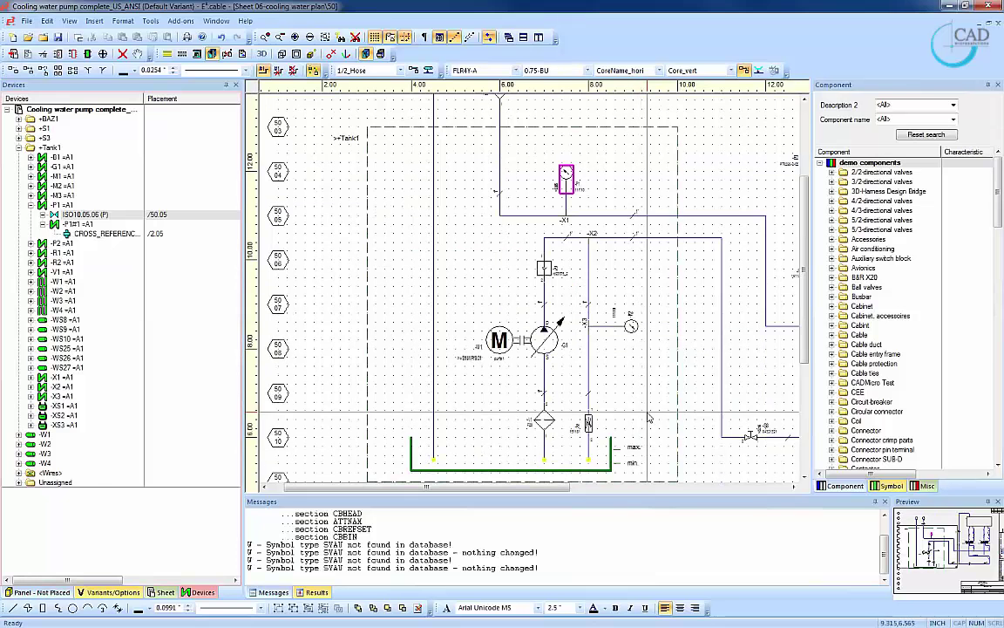
# - Return to the sheet tree and close cooling water plan sheet 50 and topology sheet 2
pyautogui.click(162, 592)
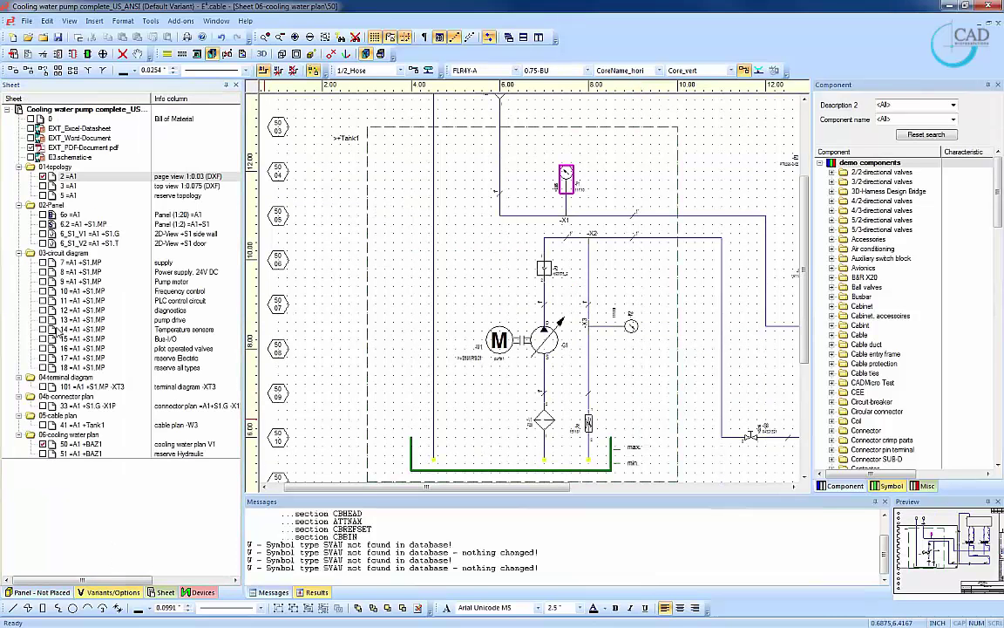
pyautogui.click(42, 442)
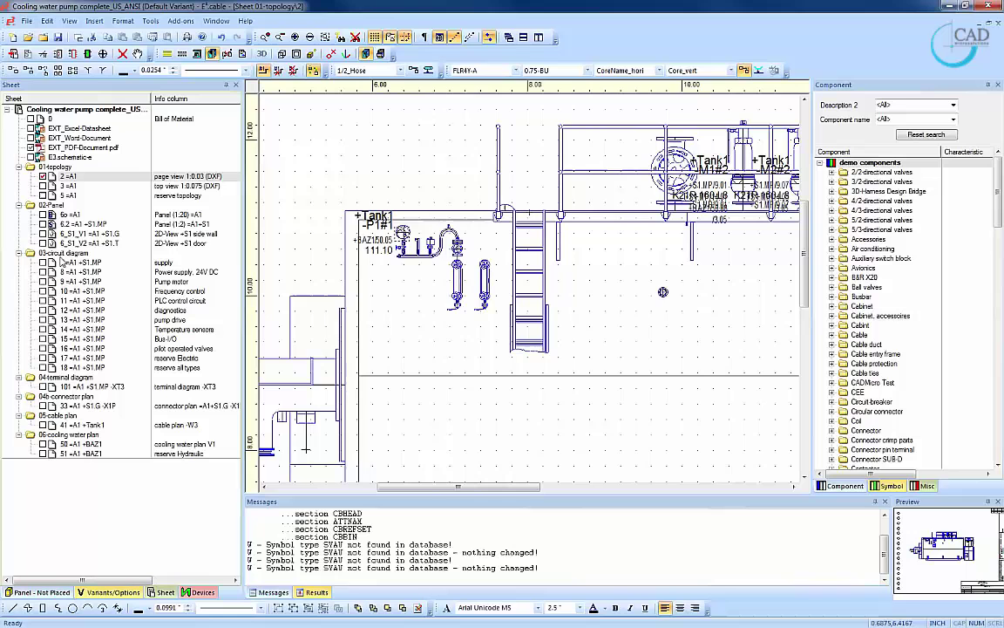
pyautogui.click(43, 176)
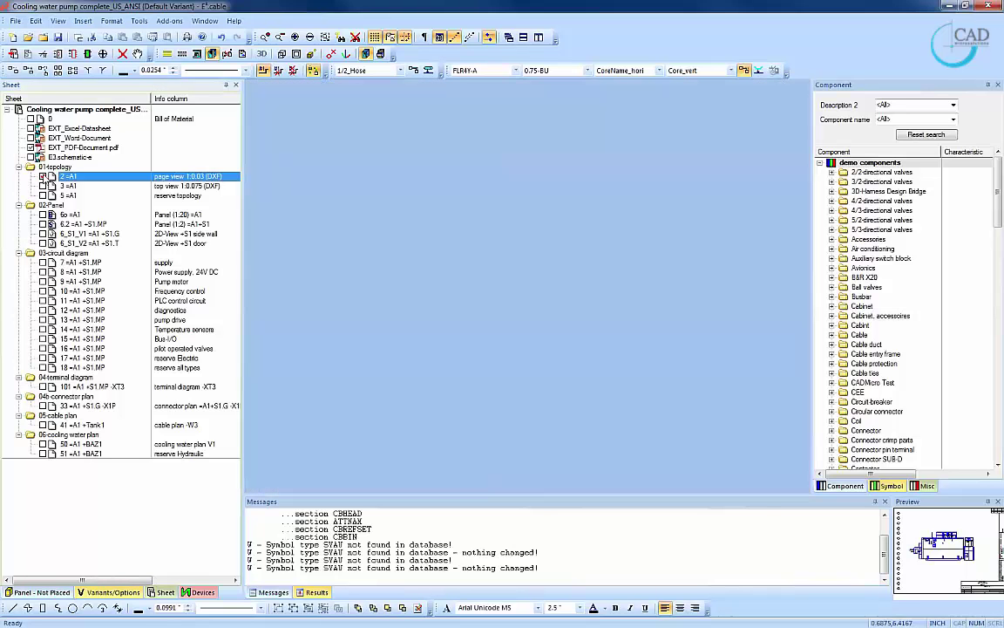
# - Open panel sheet 6o in the 02-Panel folder and enlarge the cabinet's mounting plate
pyautogui.doubleClick(70, 215)
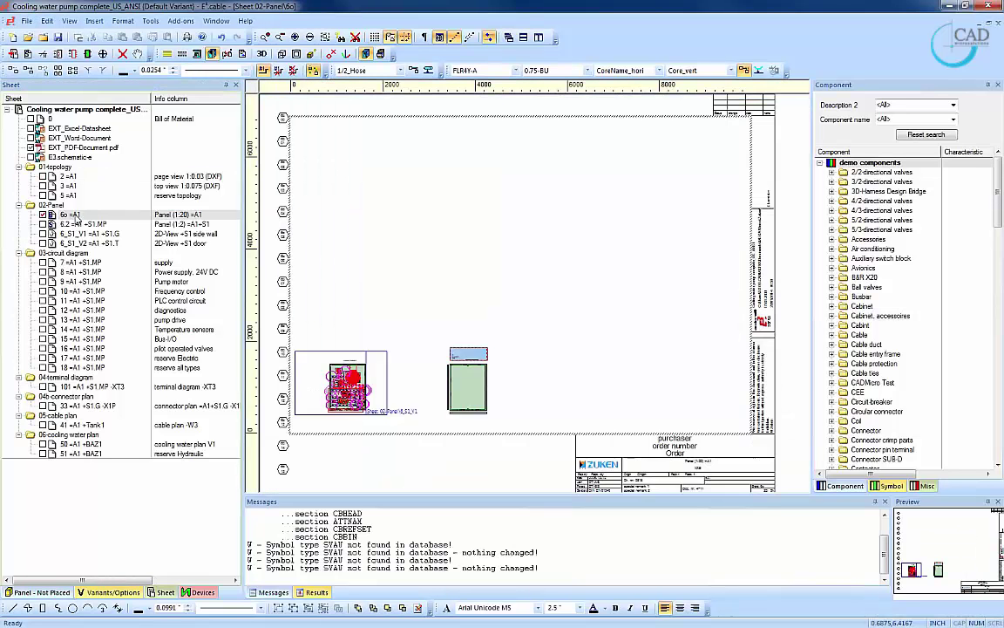
pyautogui.moveTo(319, 372); pyautogui.dragTo(373, 408)
pyautogui.scroll(-2, 545, 398)
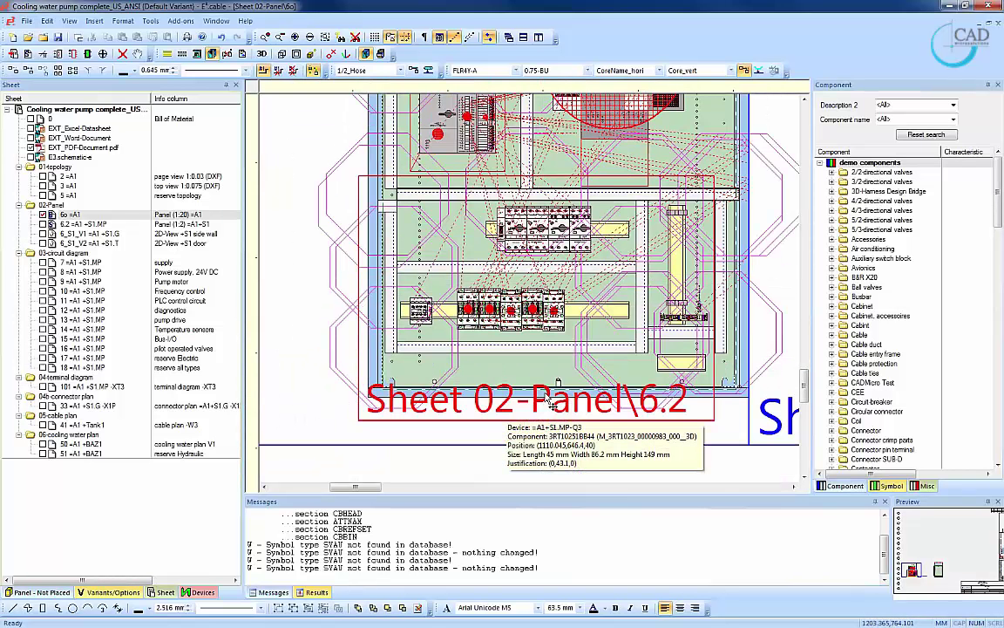
# - Reload the settings from template.e3t while the panel sheet is open
pyautogui.click(151, 21)
pyautogui.click(183, 117)
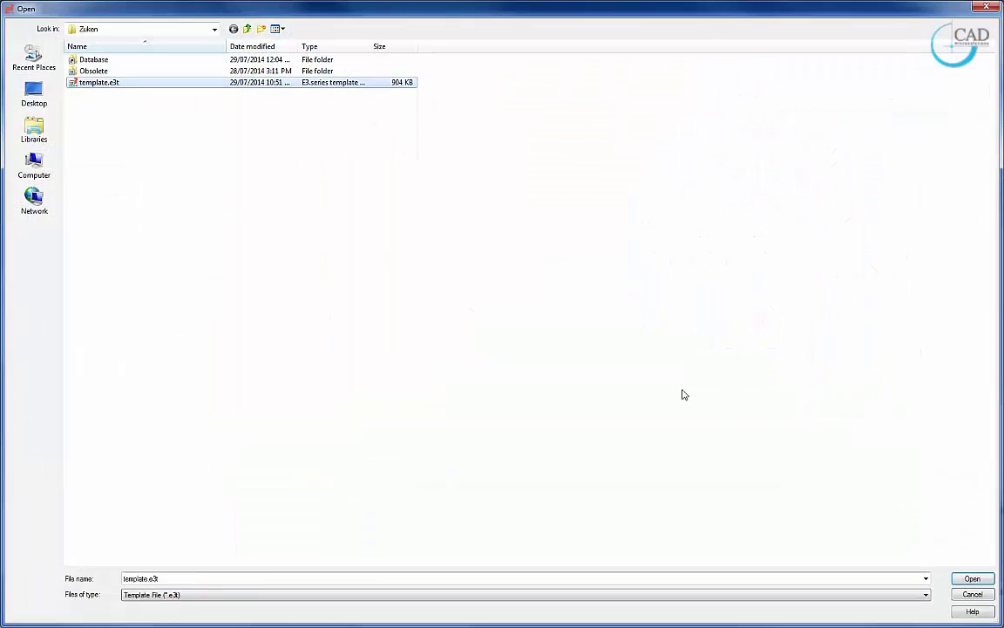
pyautogui.click(970, 580)
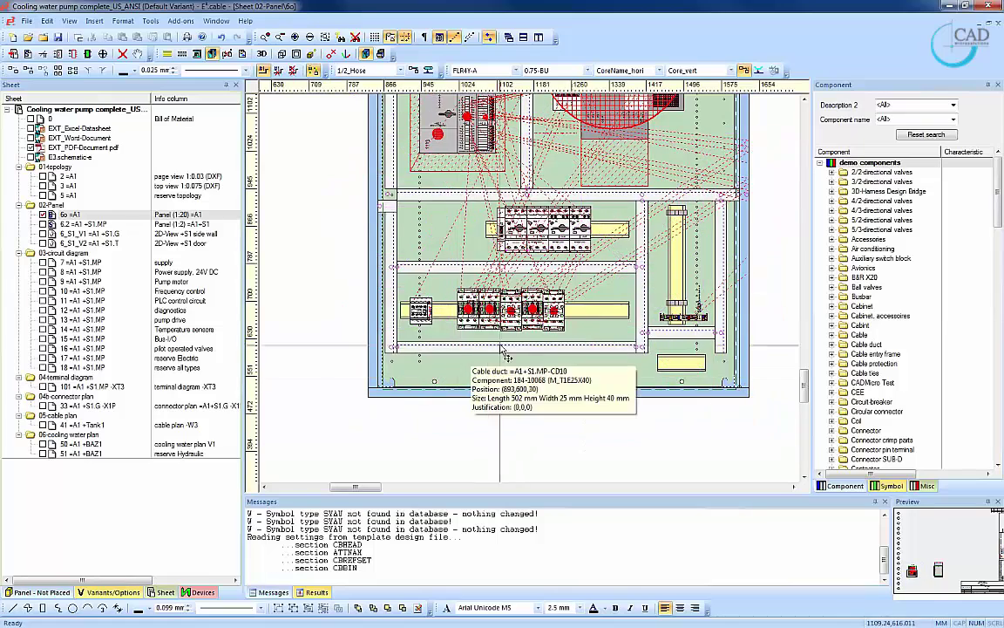
# - Jump from contactor -Q1 on the panel to its symbol on circuit diagram sheet 12
pyautogui.scroll(2, 474, 370)
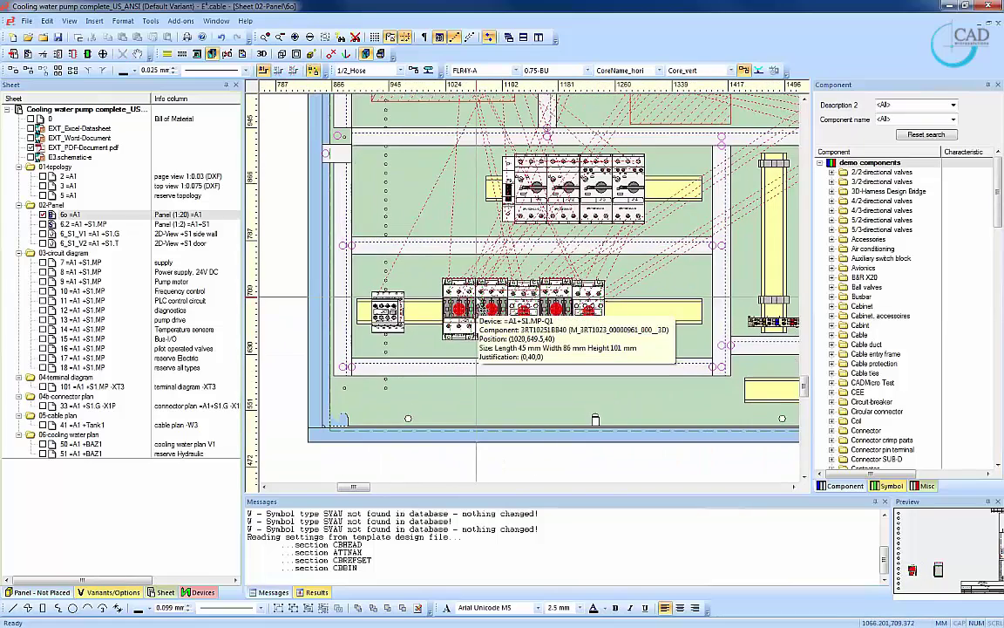
pyautogui.scroll(1, 478, 319)
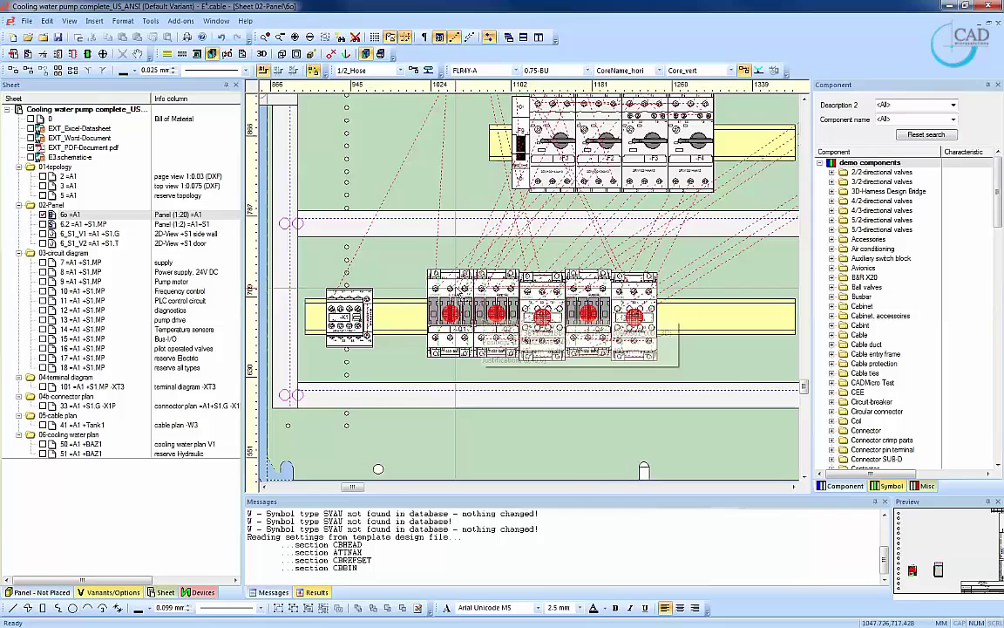
pyautogui.rightClick(456, 286)
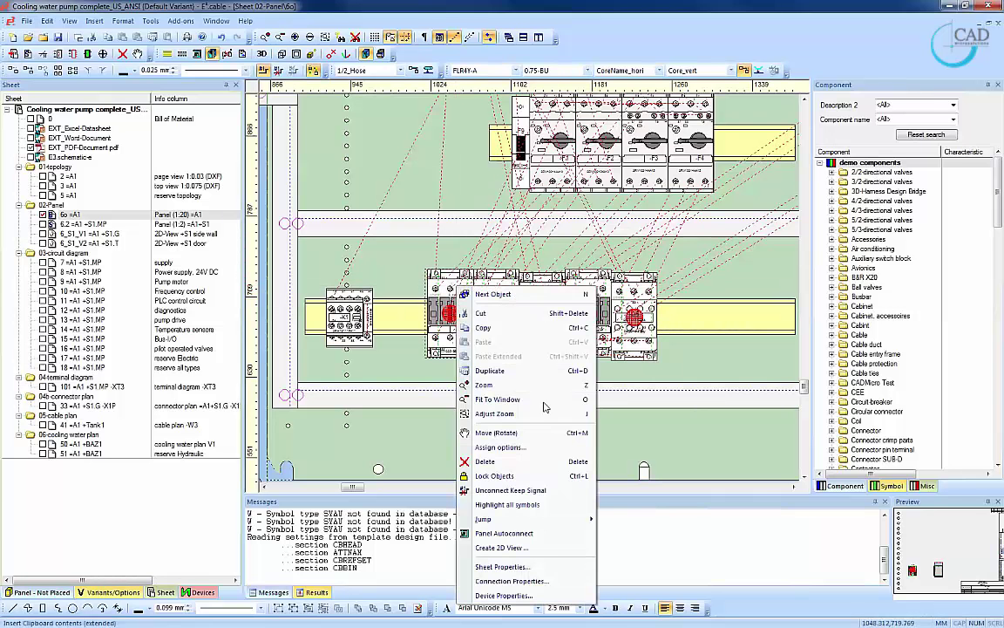
pyautogui.moveTo(561, 521)
pyautogui.click(639, 523)
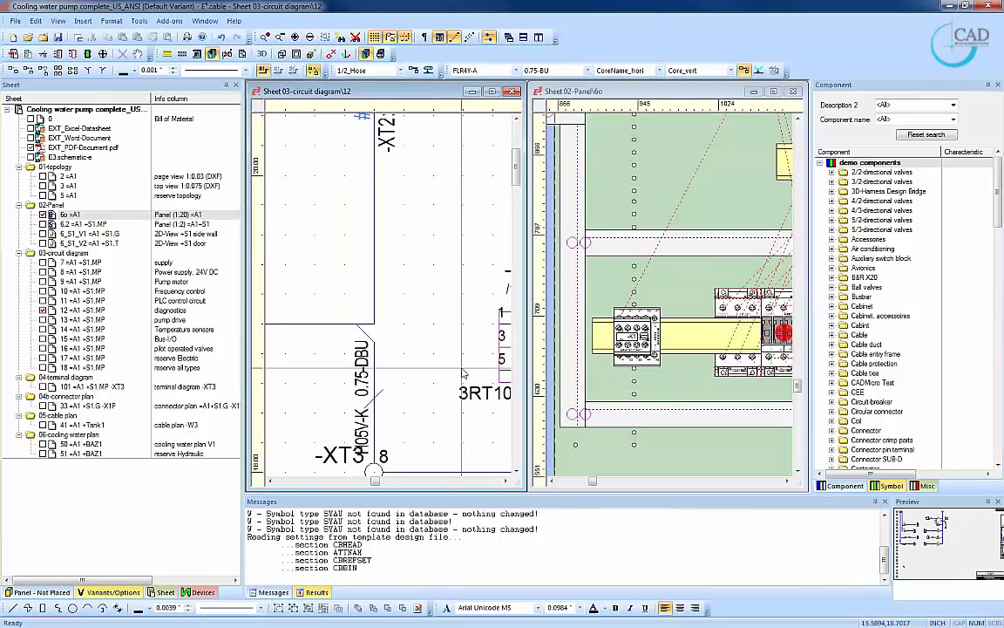
# - Move contactor -Q1 off the panel's mounting rail and place it back beside contactor -Q2
pyautogui.click(689, 397)
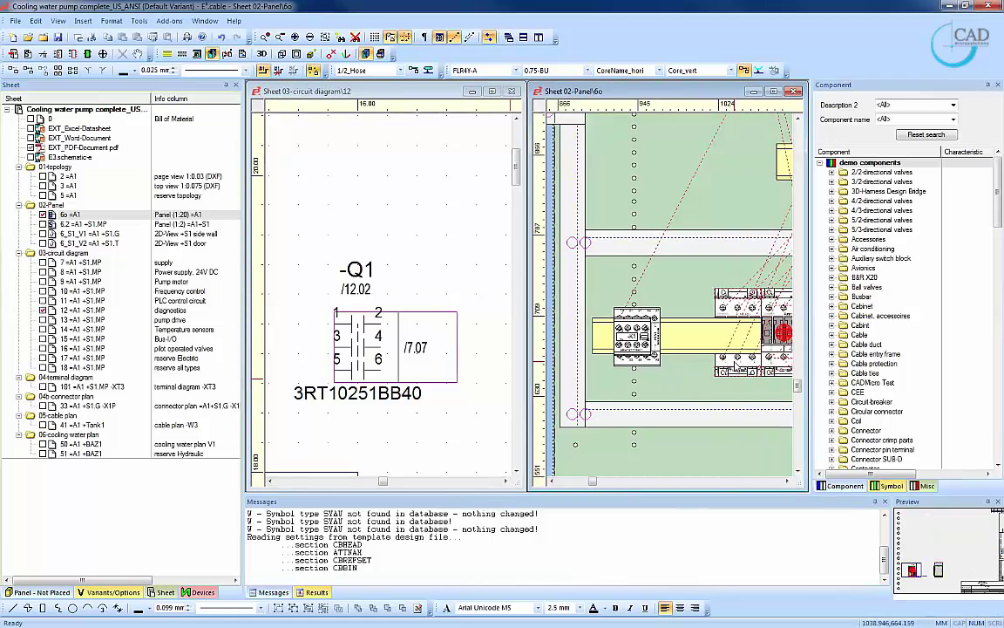
pyautogui.moveTo(736, 366); pyautogui.dragTo(736, 366)
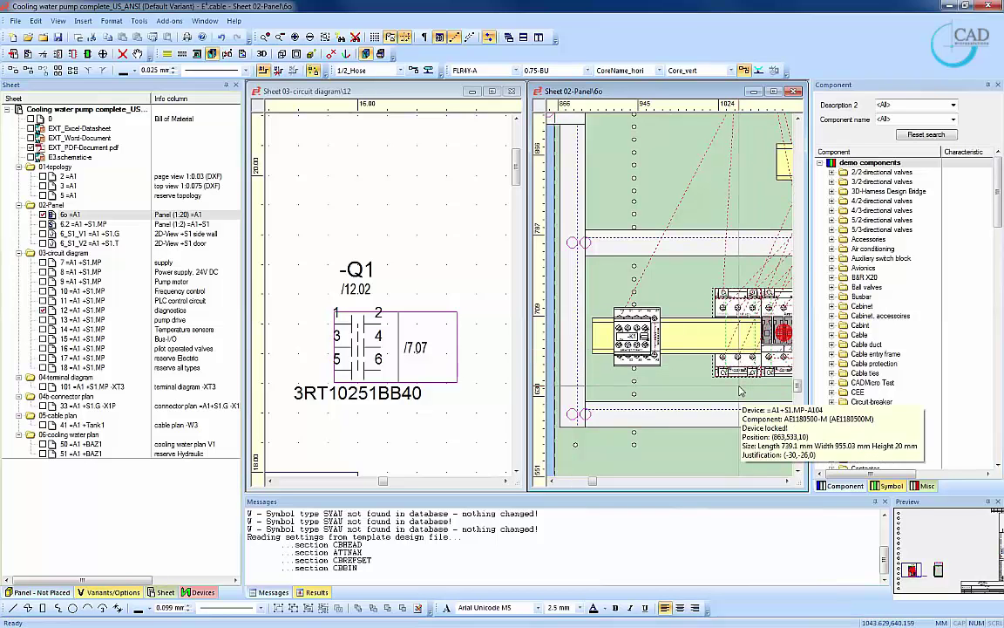
pyautogui.scroll(-2, 740, 390)
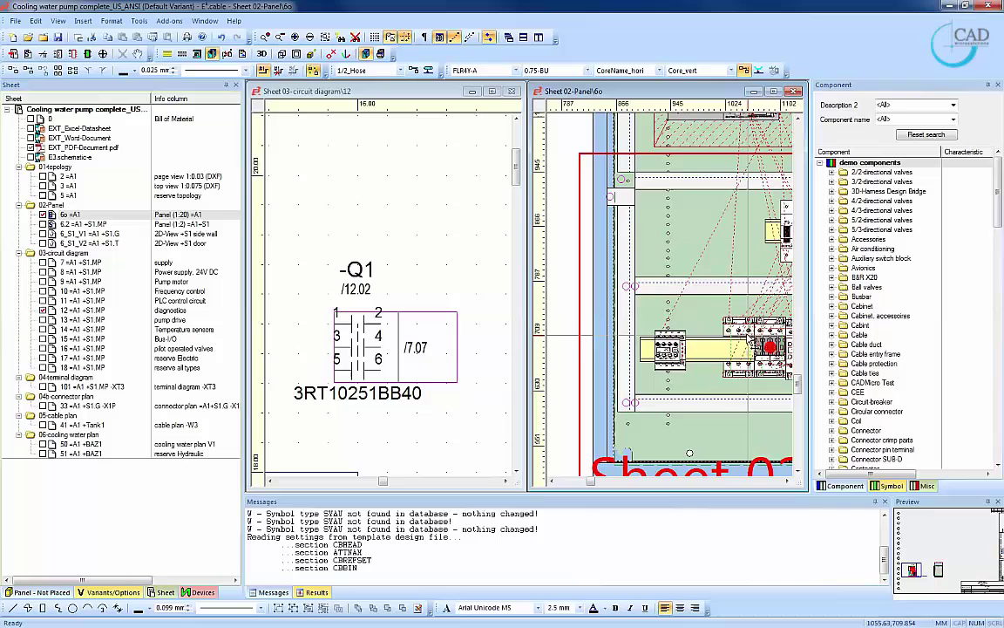
pyautogui.moveTo(741, 363); pyautogui.dragTo(721, 261)
pyautogui.moveTo(767, 347); pyautogui.dragTo(745, 345)
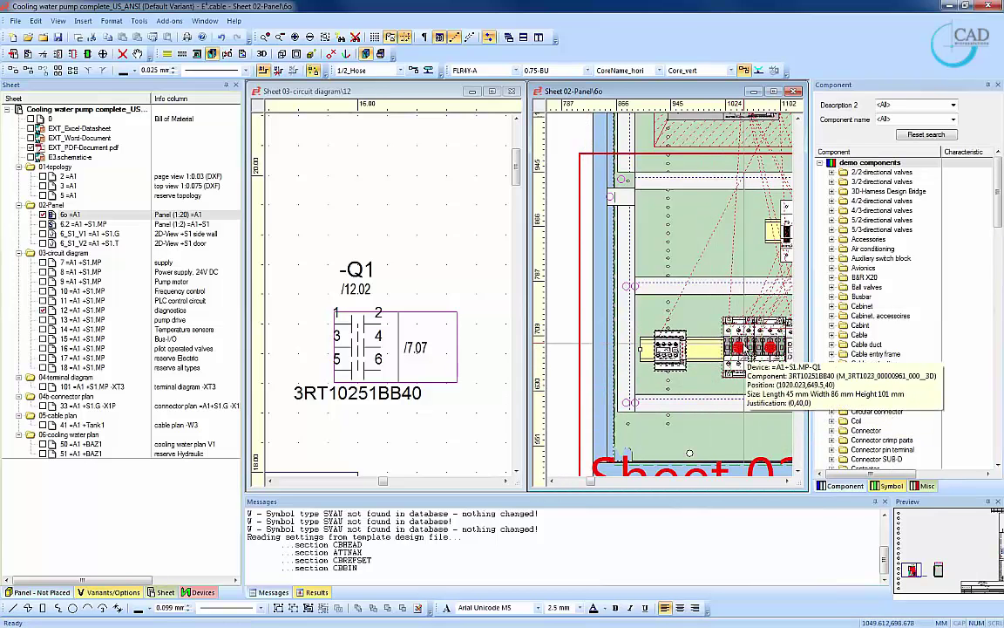
# - Rename contactor -Q1 to -Q100 through its device properties on the panel sheet
pyautogui.scroll(2, 761, 373)
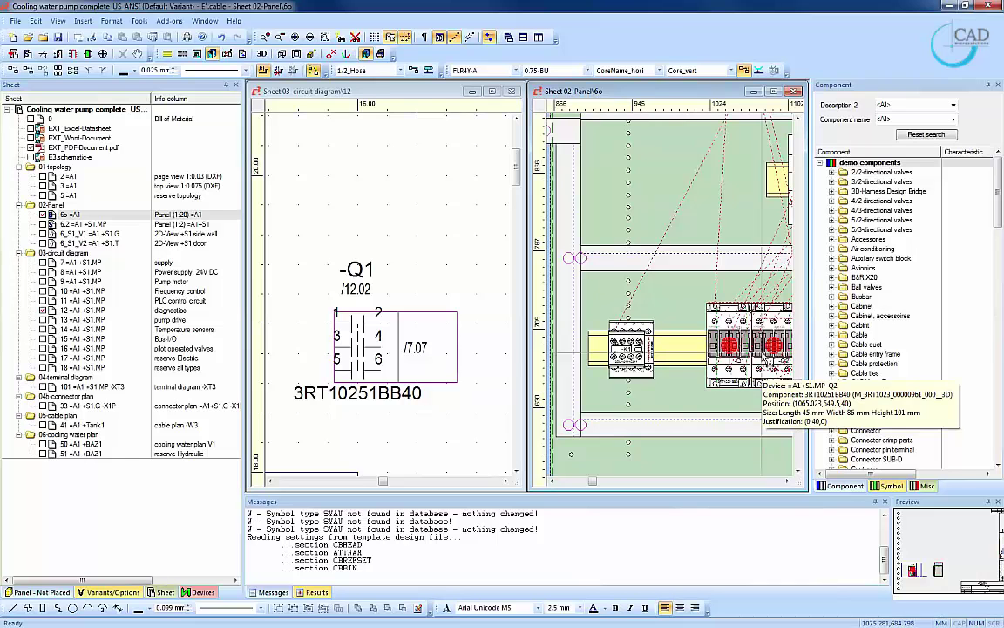
pyautogui.click(416, 437)
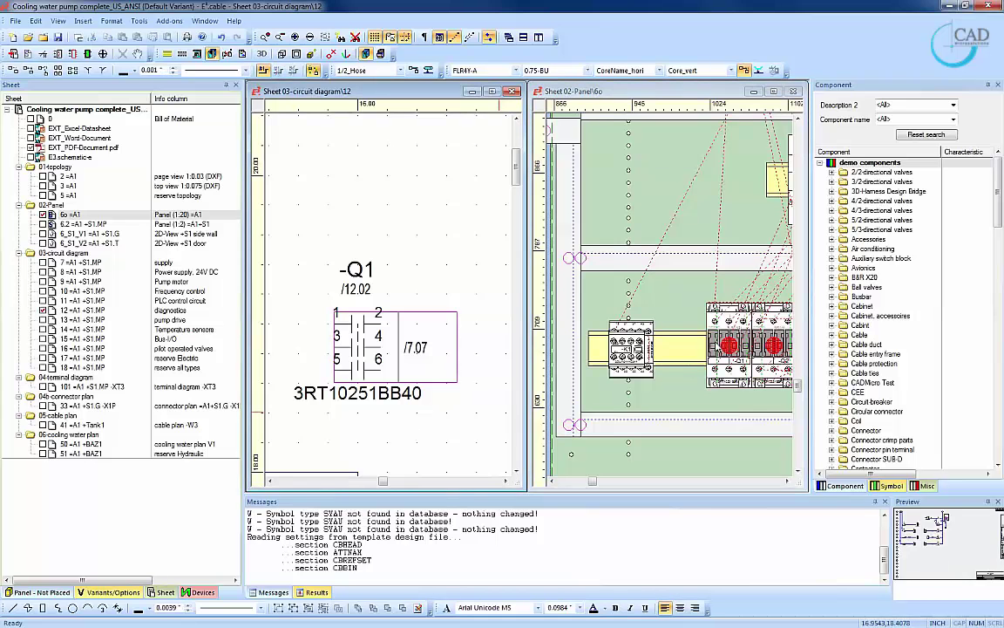
pyautogui.rightClick(736, 373)
pyautogui.click(775, 358)
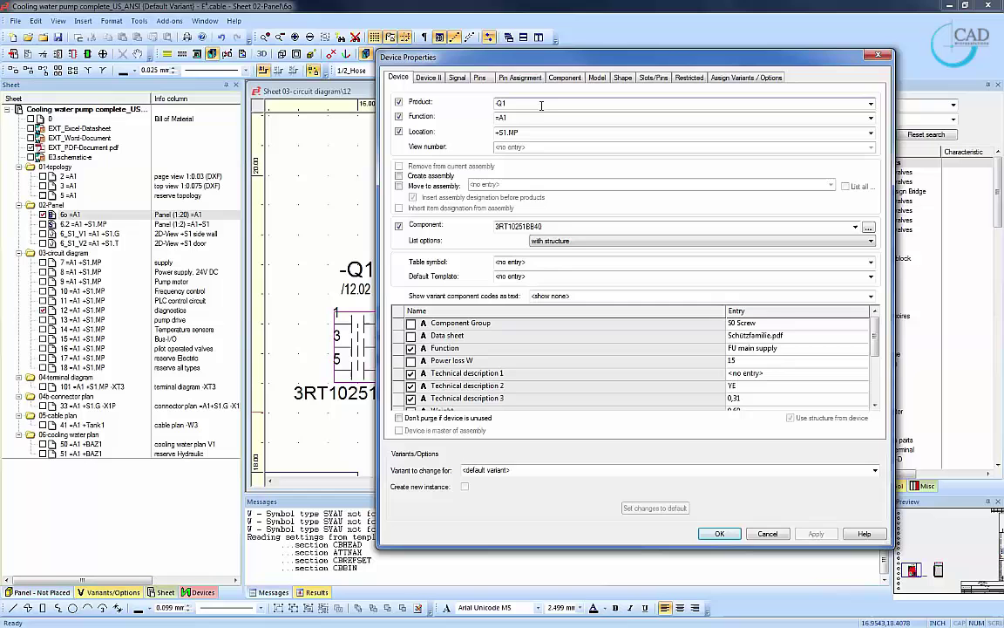
pyautogui.press('Return')
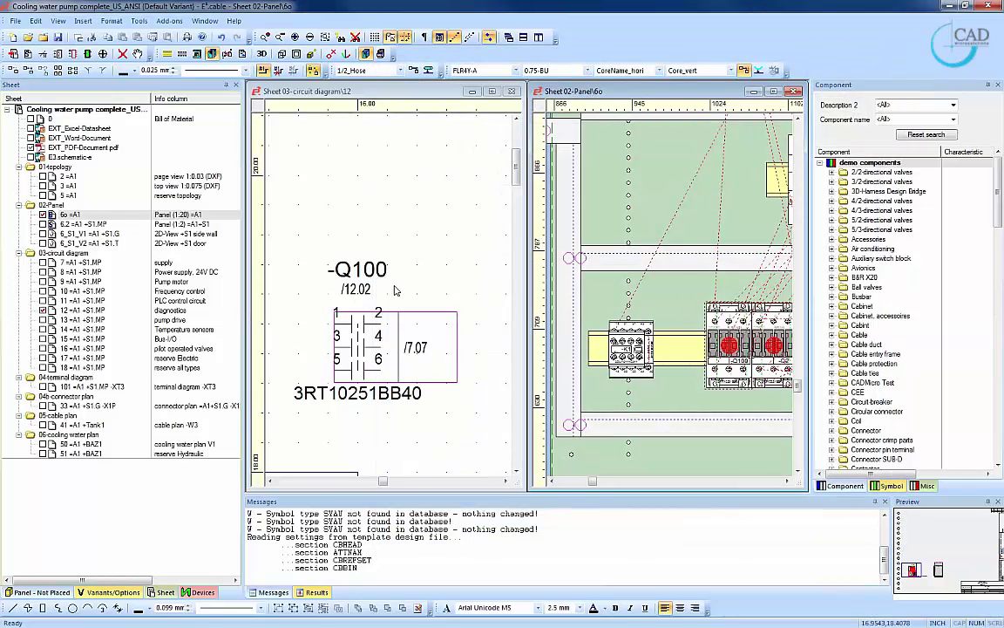
# - Copy the -Q100 contact overview symbol on circuit diagram sheet 12 and paste the copy directly above it
pyautogui.click(397, 347)
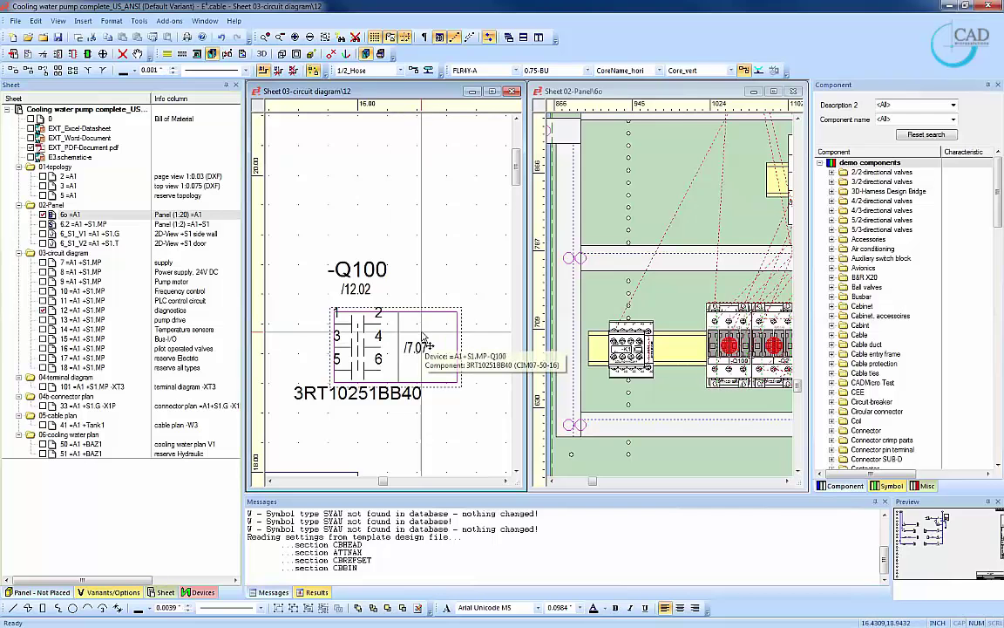
pyautogui.hotkey('ctrl', 'c')
pyautogui.hotkey('ctrl', 'v')
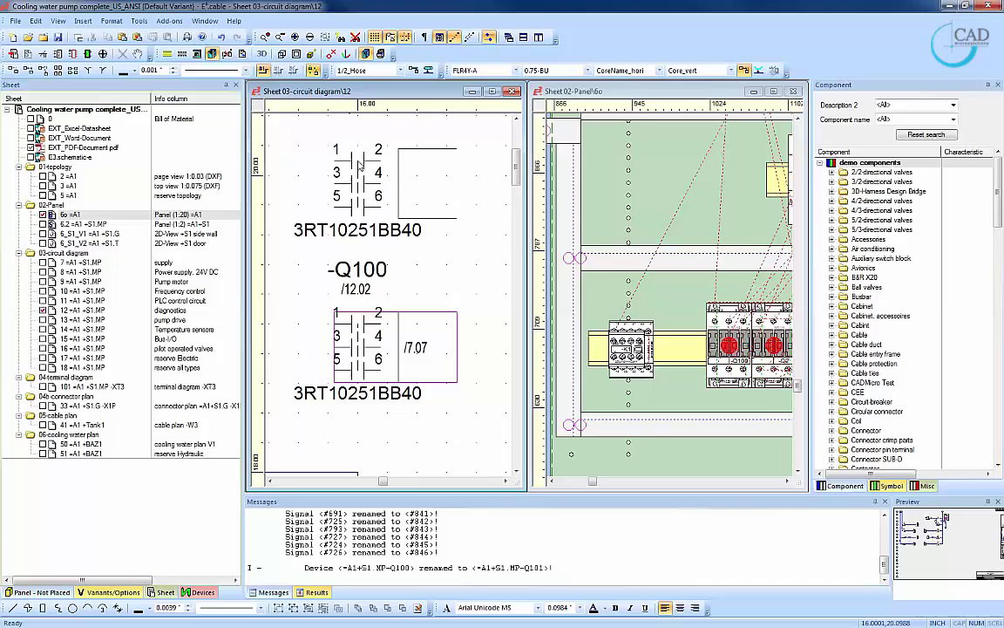
pyautogui.click(375, 196)
pyautogui.scroll(-3, 374, 193)
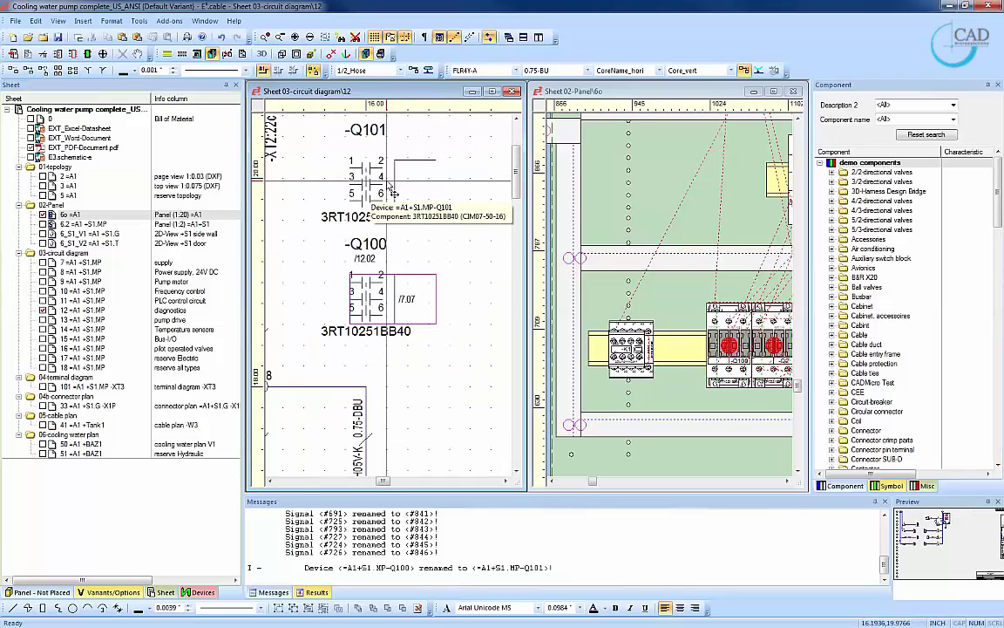
# - Jump from the copied symbol to -Q101 in the device tree and place its coil and main contacts on circuit diagram sheet 12
pyautogui.rightClick(372, 185)
pyautogui.moveTo(451, 475)
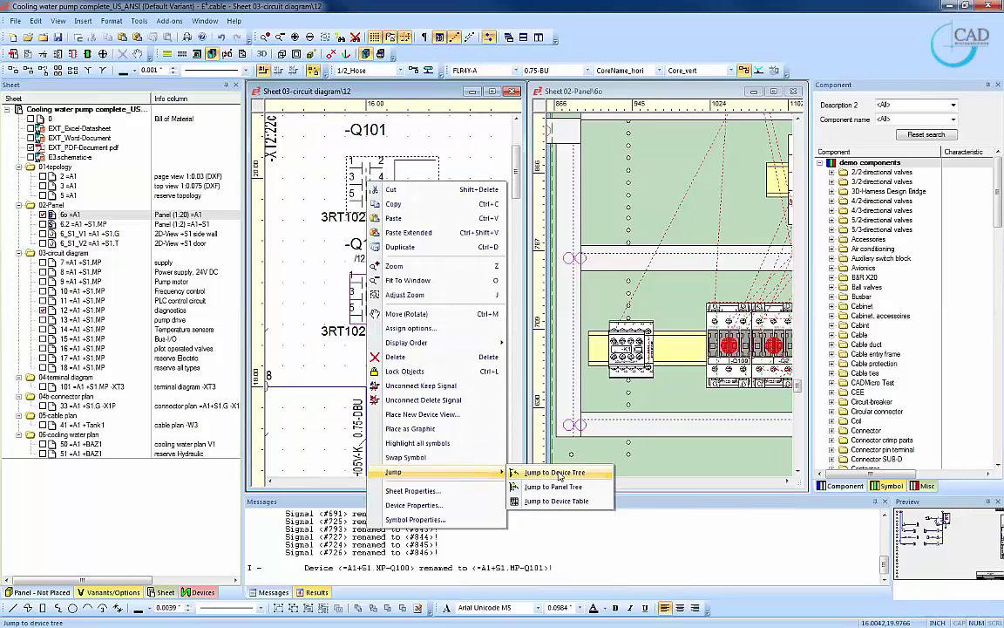
pyautogui.click(555, 473)
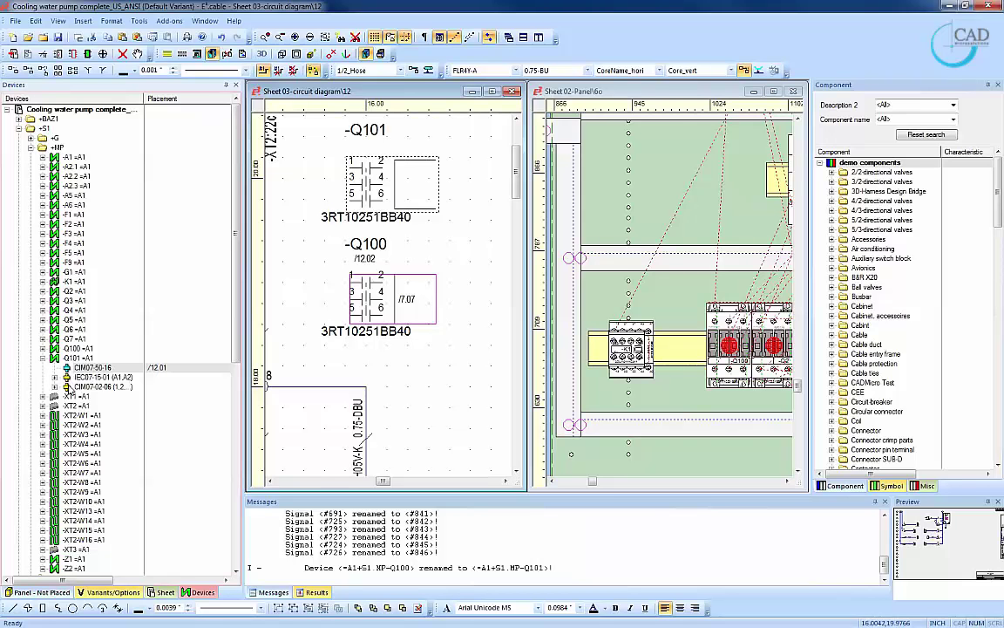
pyautogui.moveTo(99, 376); pyautogui.dragTo(449, 397)
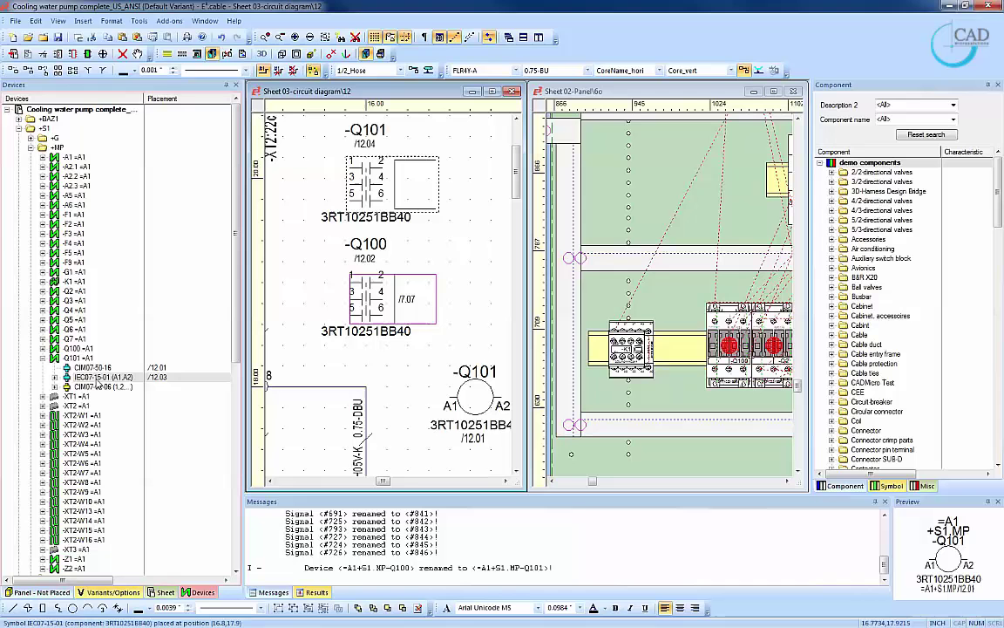
pyautogui.moveTo(93, 386); pyautogui.dragTo(389, 365)
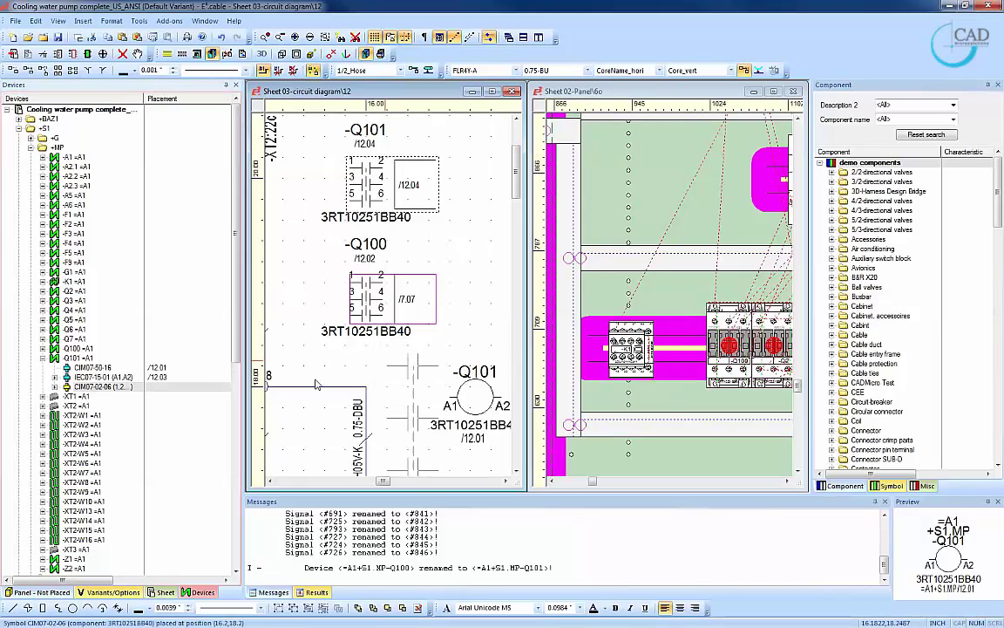
pyautogui.scroll(-3, 469, 342)
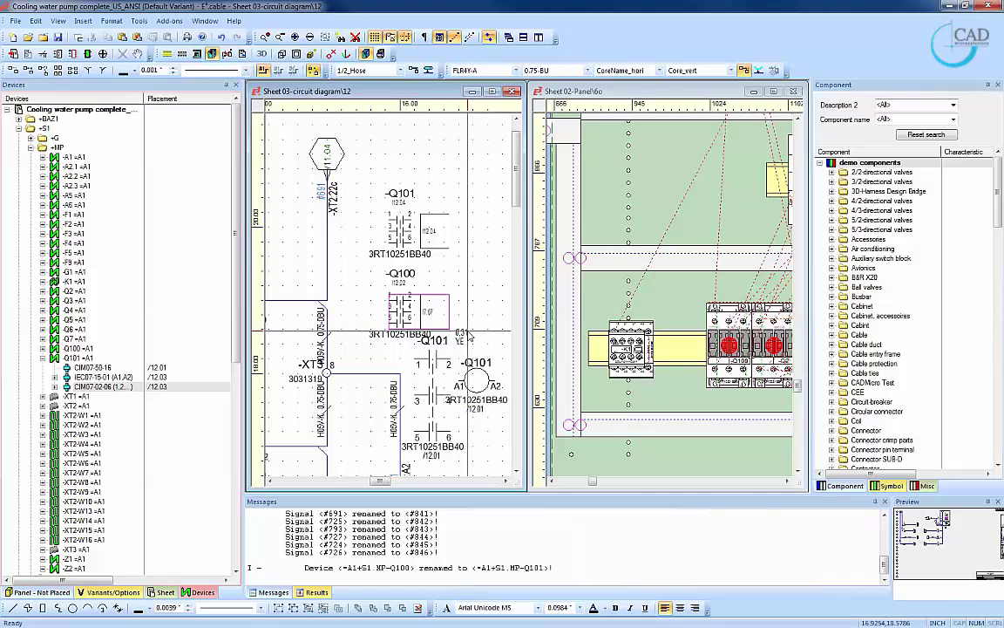
# - Maximize panel sheet 6o and place the unplaced device -Q101 on the mounting rail beyond the existing contactor row
pyautogui.doubleClick(623, 92)
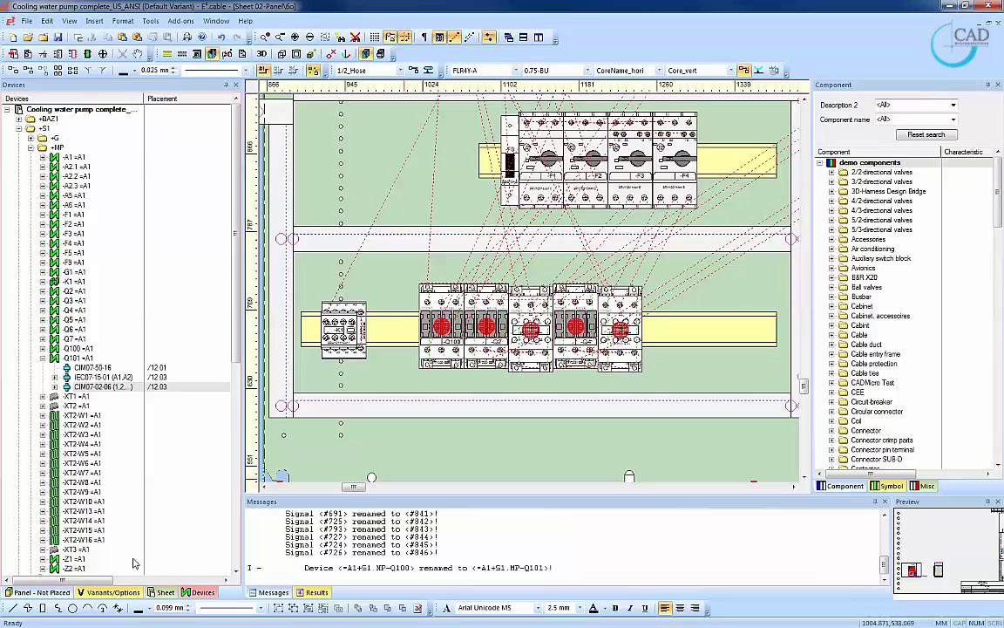
pyautogui.click(52, 593)
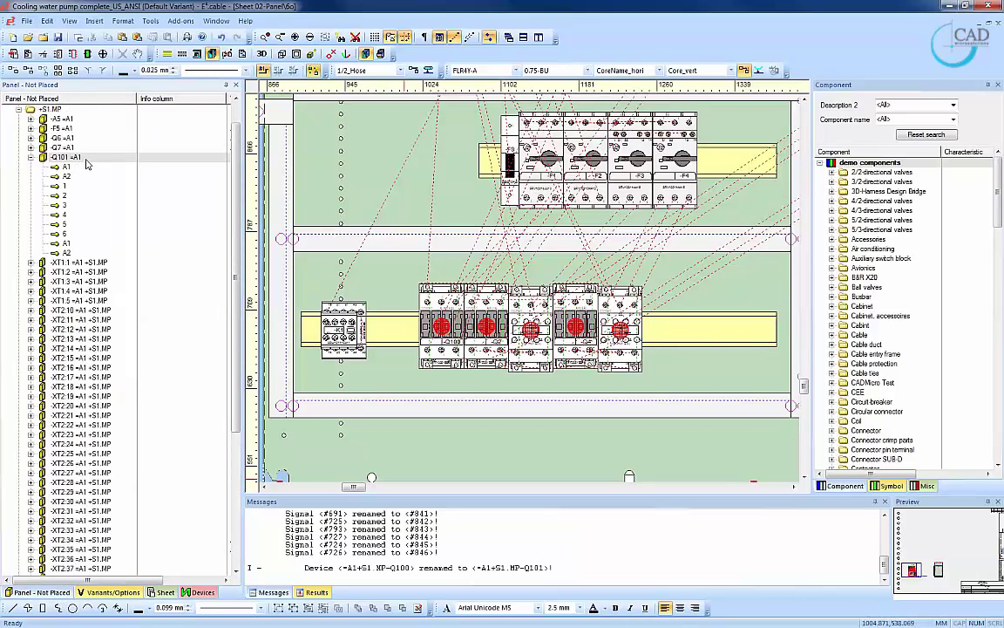
pyautogui.moveTo(86, 162); pyautogui.dragTo(678, 356)
pyautogui.scroll(2, 694, 331)
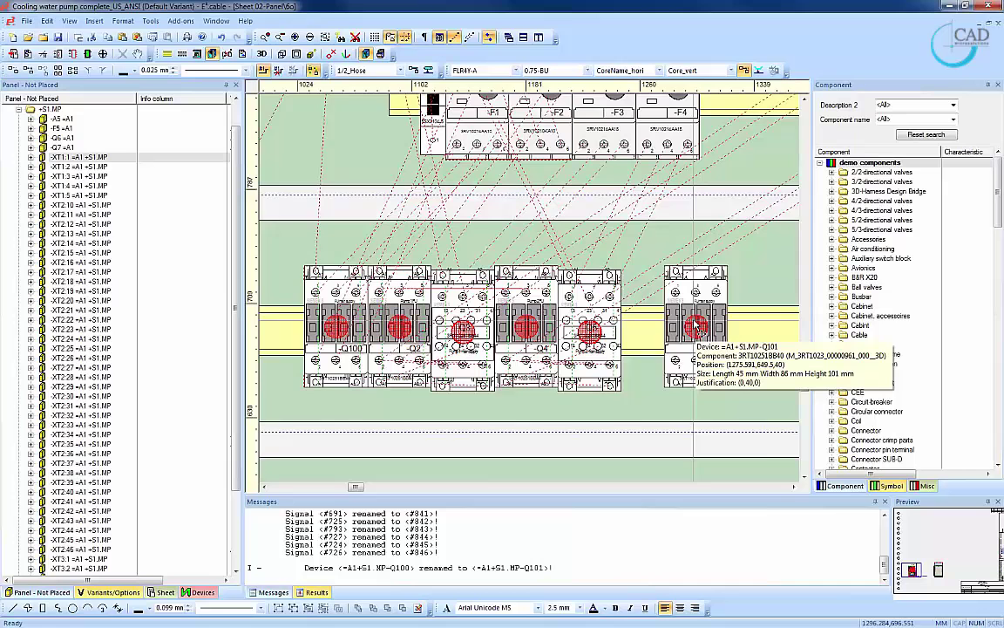
pyautogui.scroll(1, 694, 324)
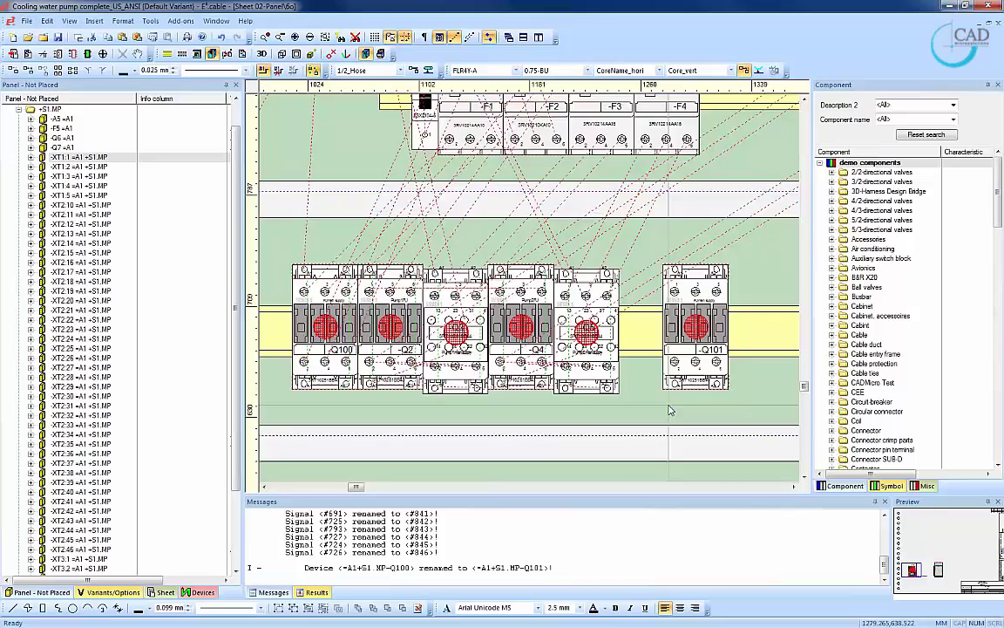
# - Route the connections of contactors -Q100, -Q2 and -Q4 through the panel's cable ducts
pyautogui.scroll(-2, 672, 413)
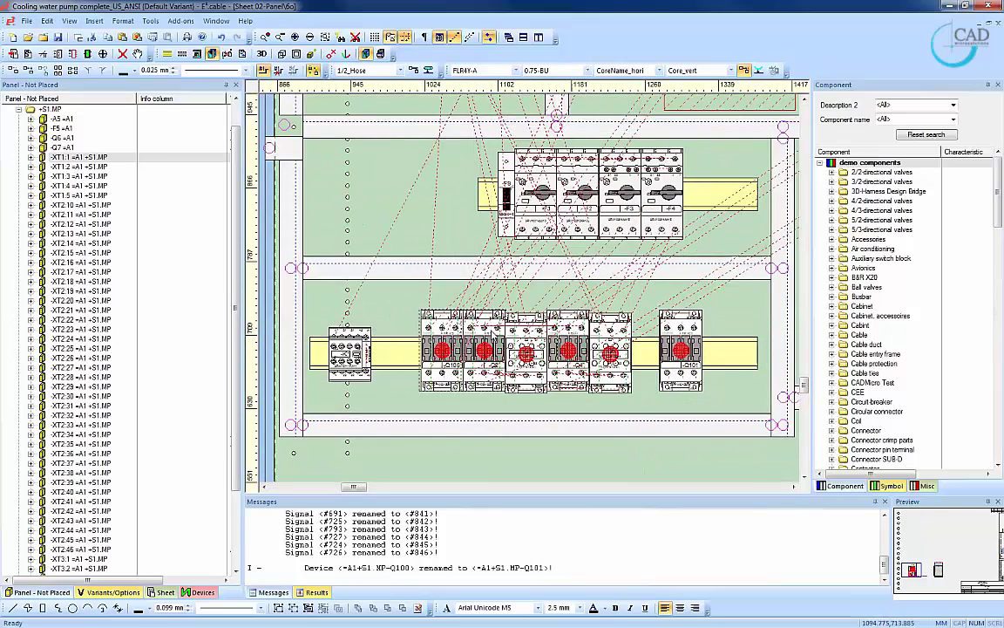
pyautogui.rightClick(492, 333)
pyautogui.click(565, 263)
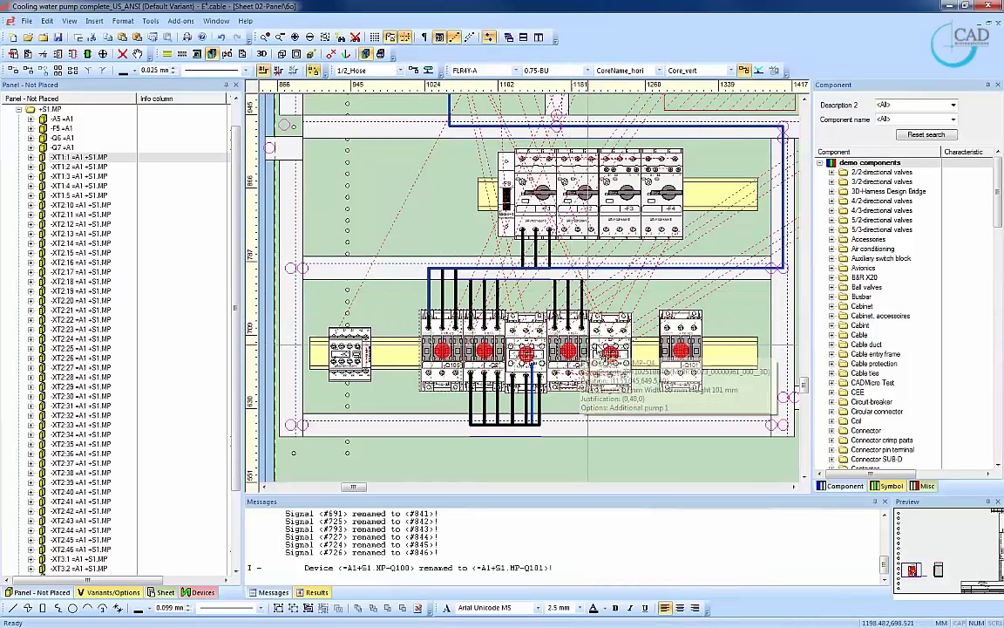
# - Select wire type 1.5-GY and route the remaining connections of contactor -Q5 through the cable ducts
pyautogui.click(575, 71)
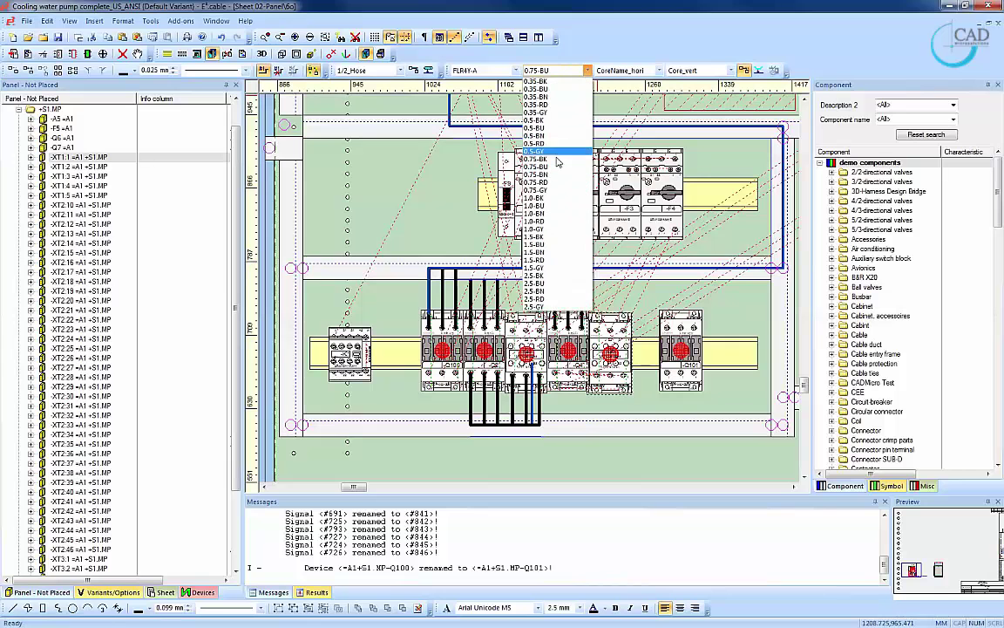
pyautogui.click(556, 268)
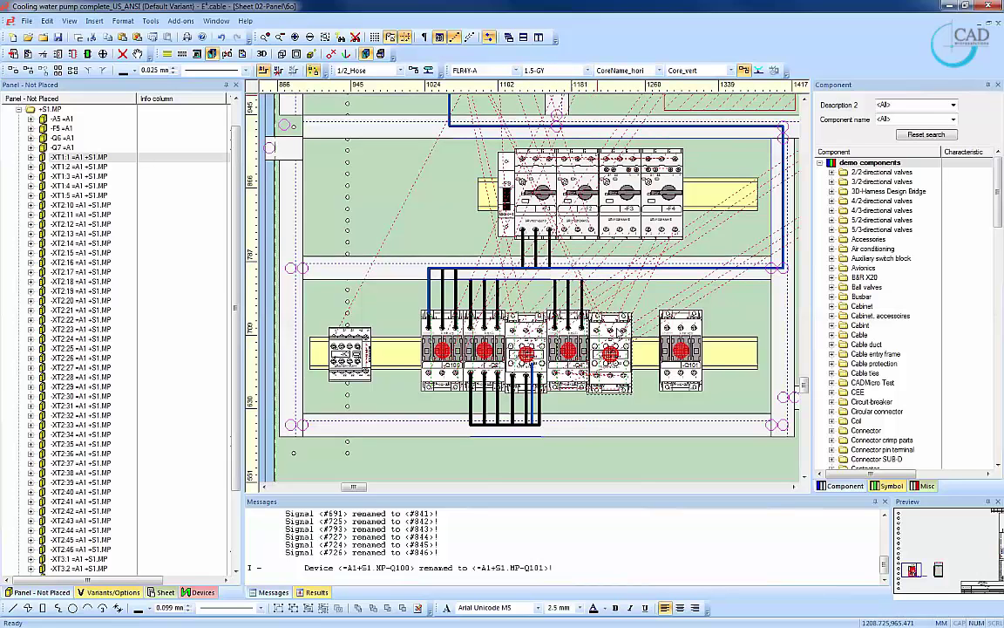
pyautogui.rightClick(673, 332)
pyautogui.click(681, 261)
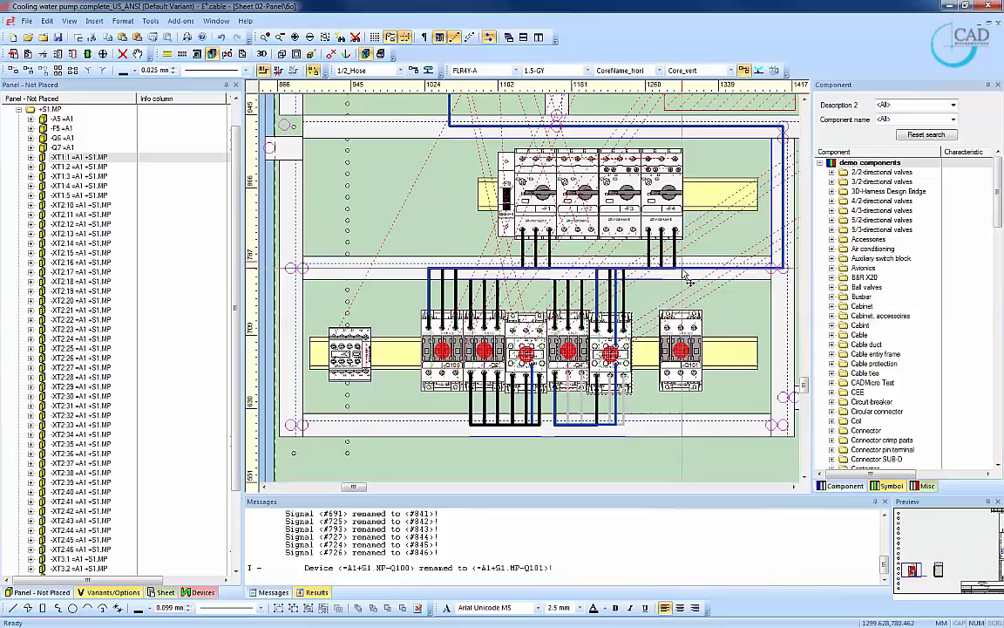
# - Jump from the routed wire between -F4 and -Q5 on the panel to its connection on circuit diagram sheet 9
pyautogui.moveTo(626, 305)
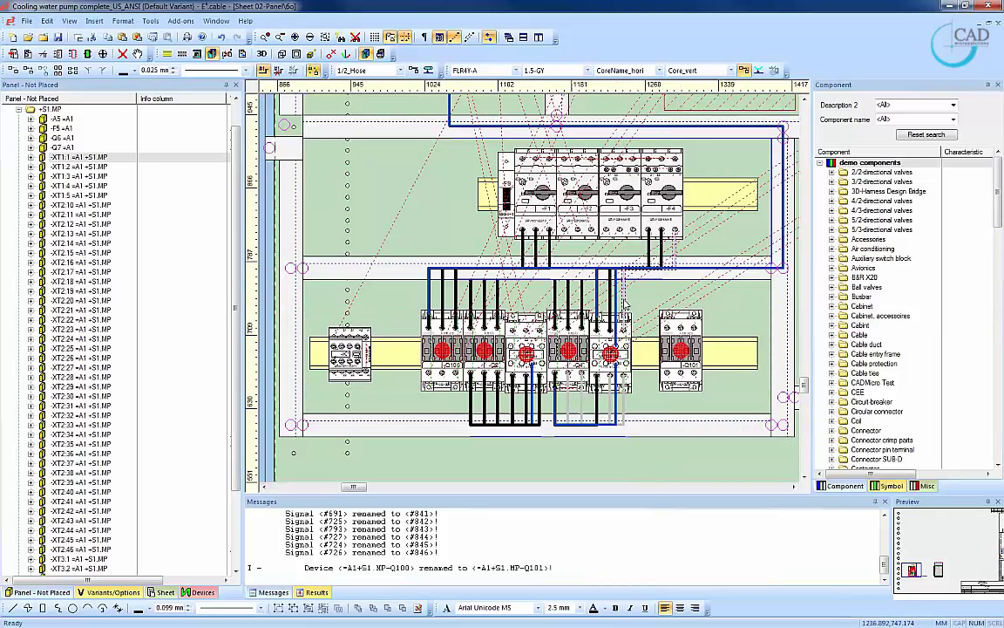
pyautogui.rightClick(626, 305)
pyautogui.moveTo(750, 519)
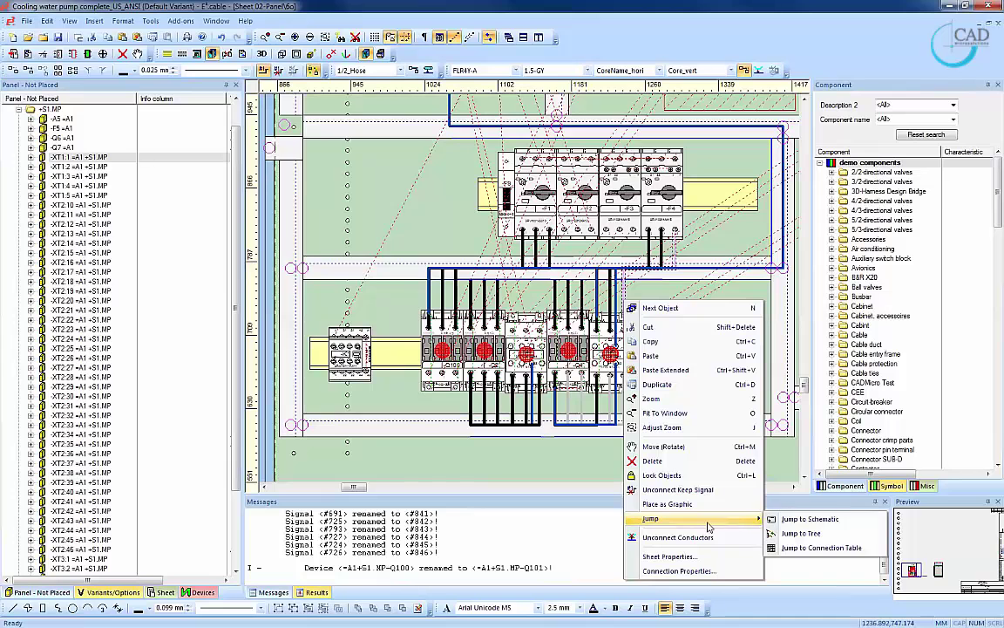
pyautogui.click(816, 520)
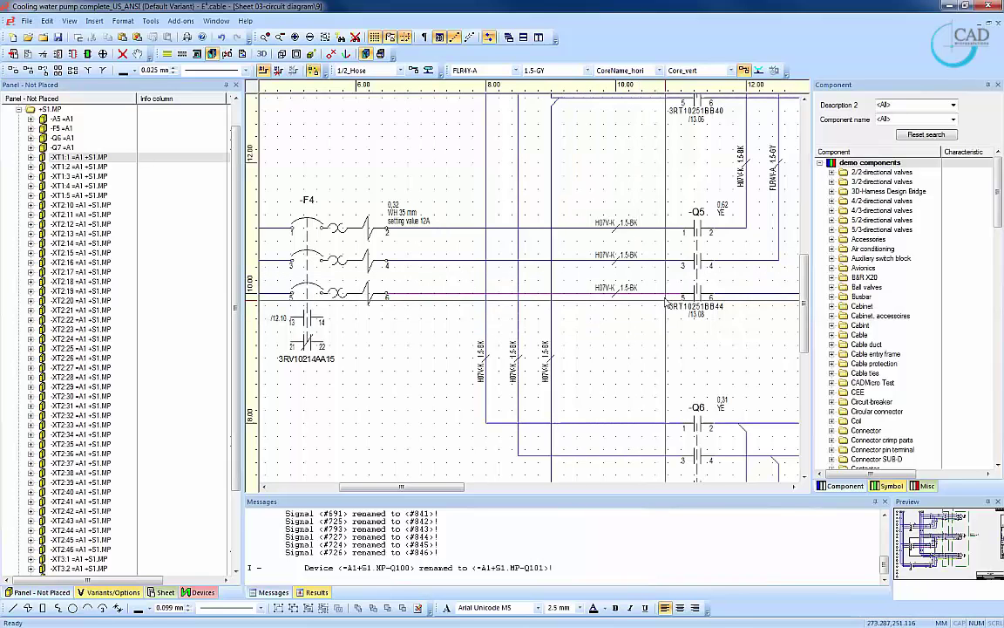
pyautogui.scroll(2, 666, 303)
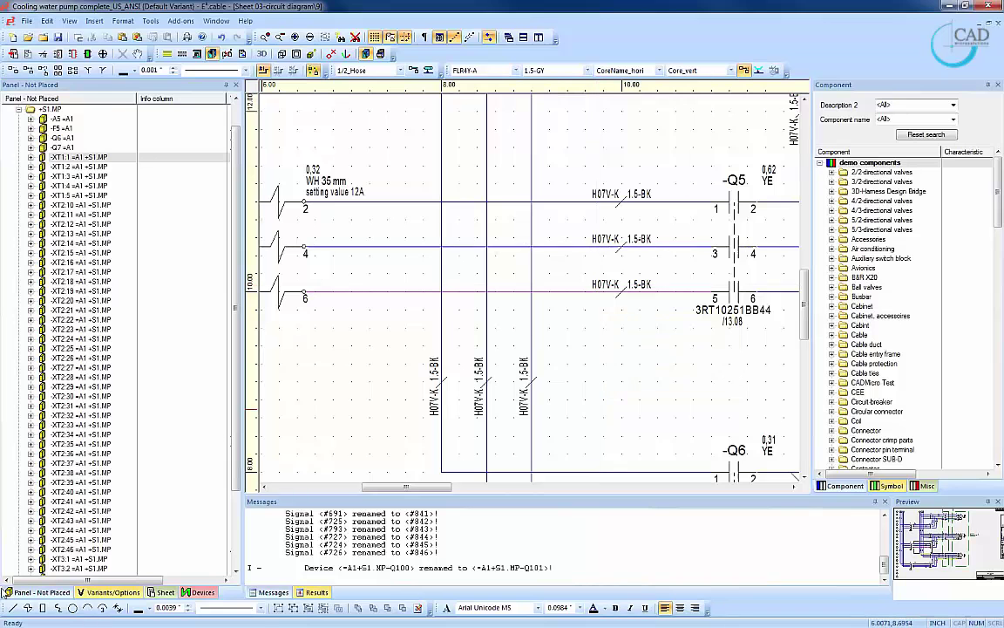
# - Return to the sheet tree and close circuit diagram sheets 12 and 9 and panel sheet 6o
pyautogui.click(161, 591)
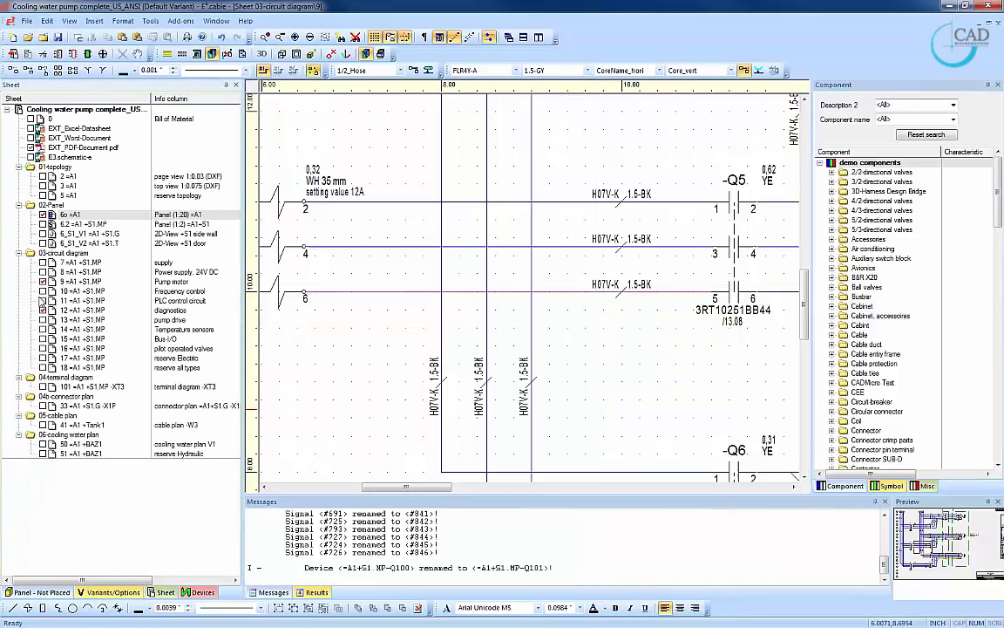
pyautogui.click(43, 309)
pyautogui.click(42, 282)
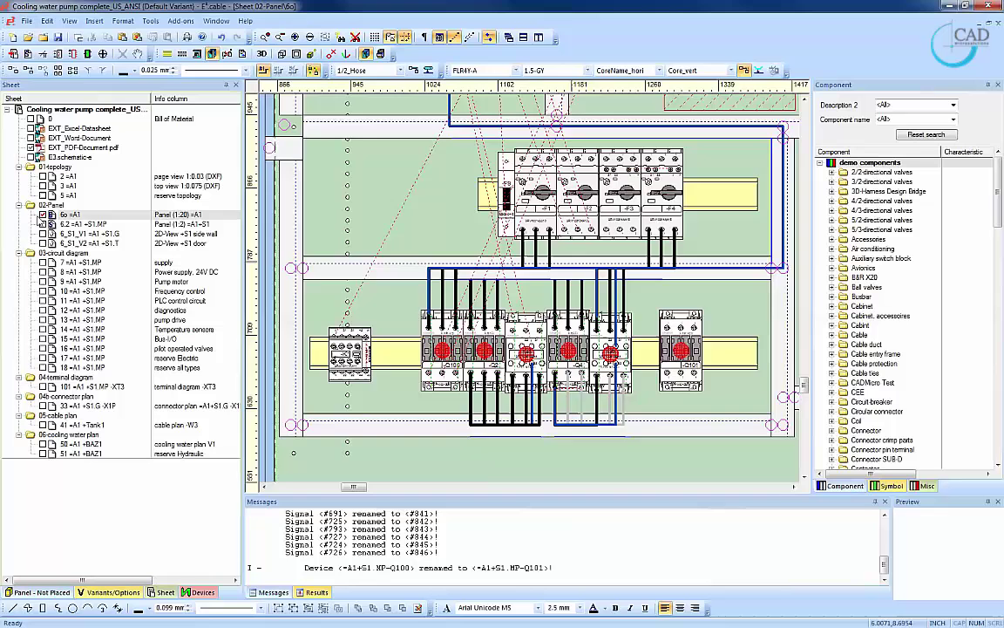
pyautogui.click(43, 224)
pyautogui.click(42, 215)
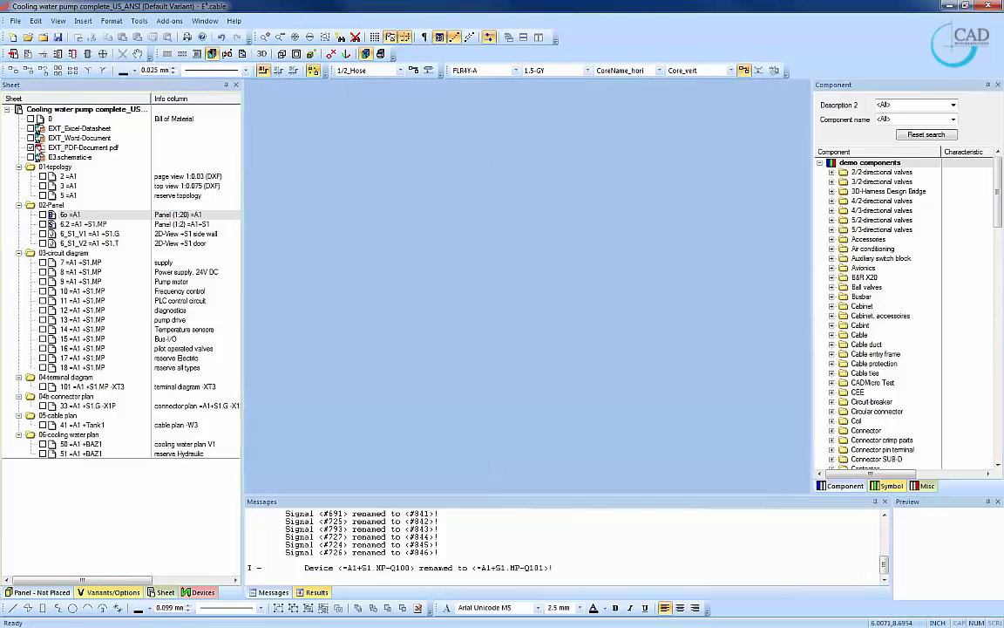
# - Open cooling water plan sheet 50 and circuit diagram sheet 7 side by side and collapse the sheet tree
pyautogui.doubleClick(43, 445)
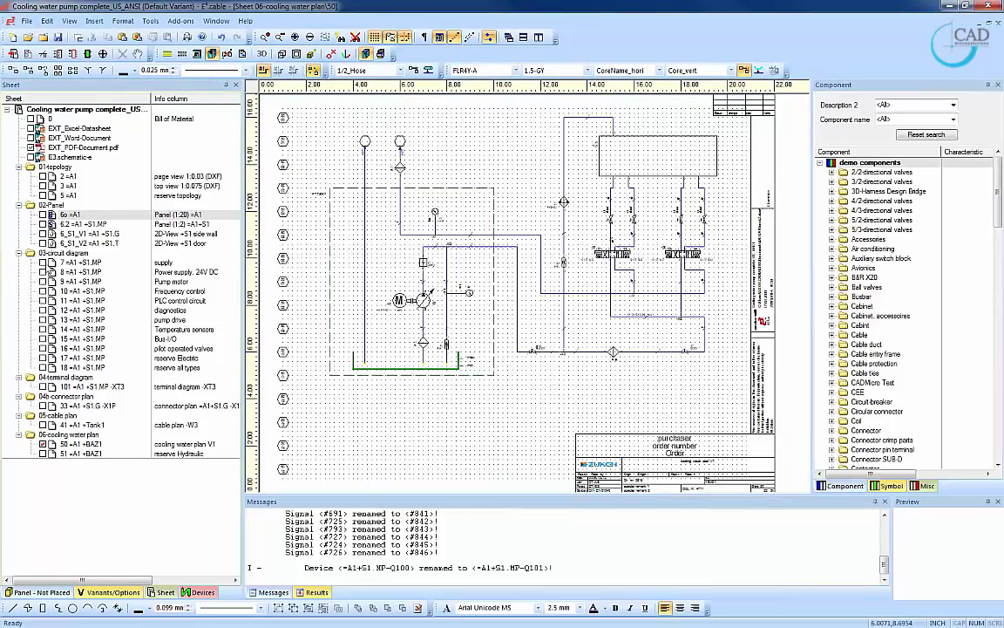
pyautogui.click(41, 263)
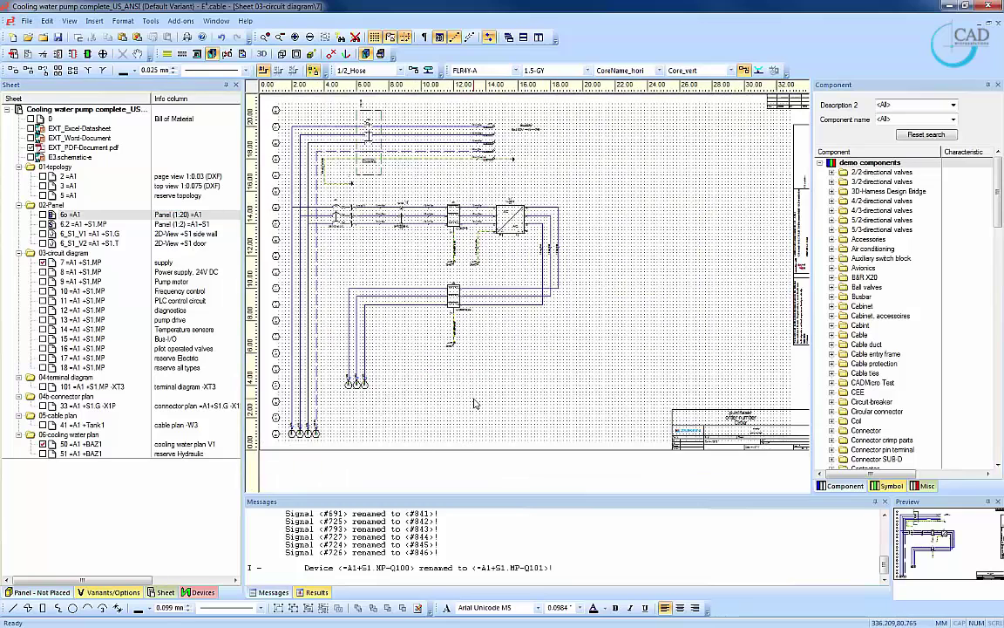
pyautogui.click(225, 85)
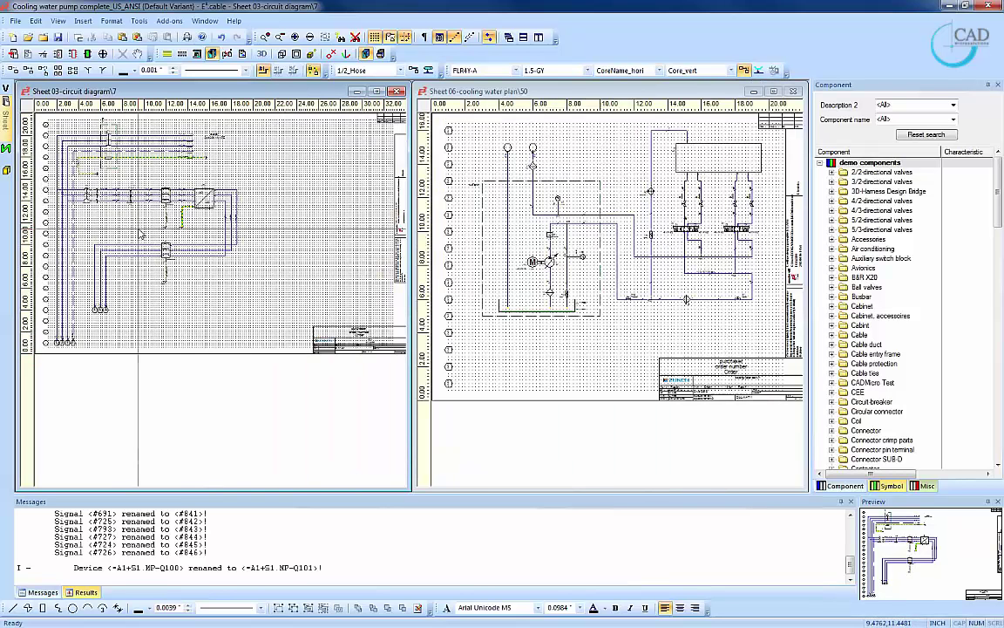
# - Filter the component database by Description 2 "demo" and select the pressure regulator valve ITV2050-31F2N4-
pyautogui.moveTo(138, 221); pyautogui.dragTo(203, 283)
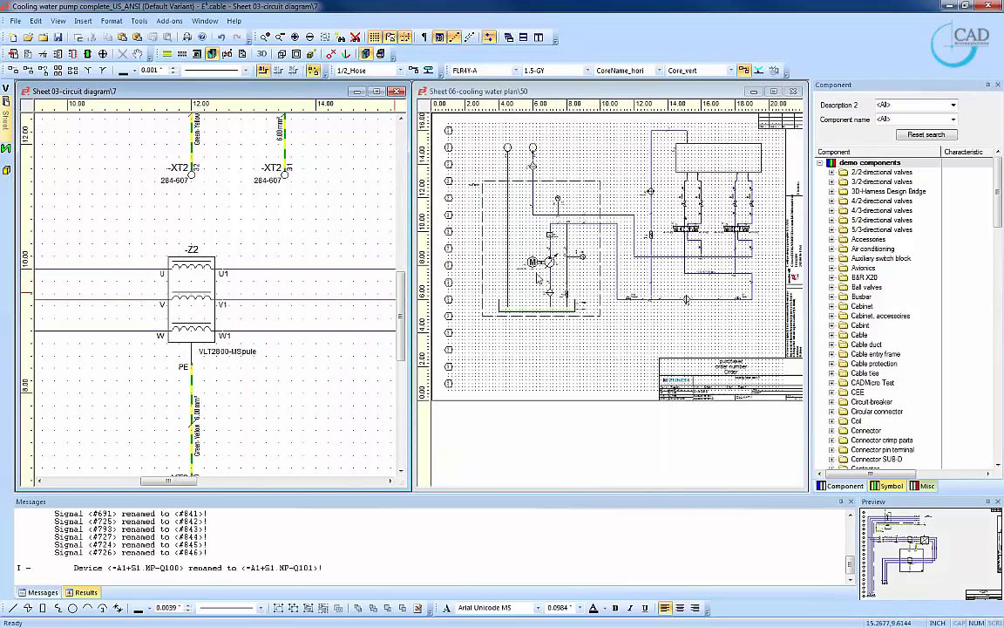
pyautogui.scroll(3, 558, 202)
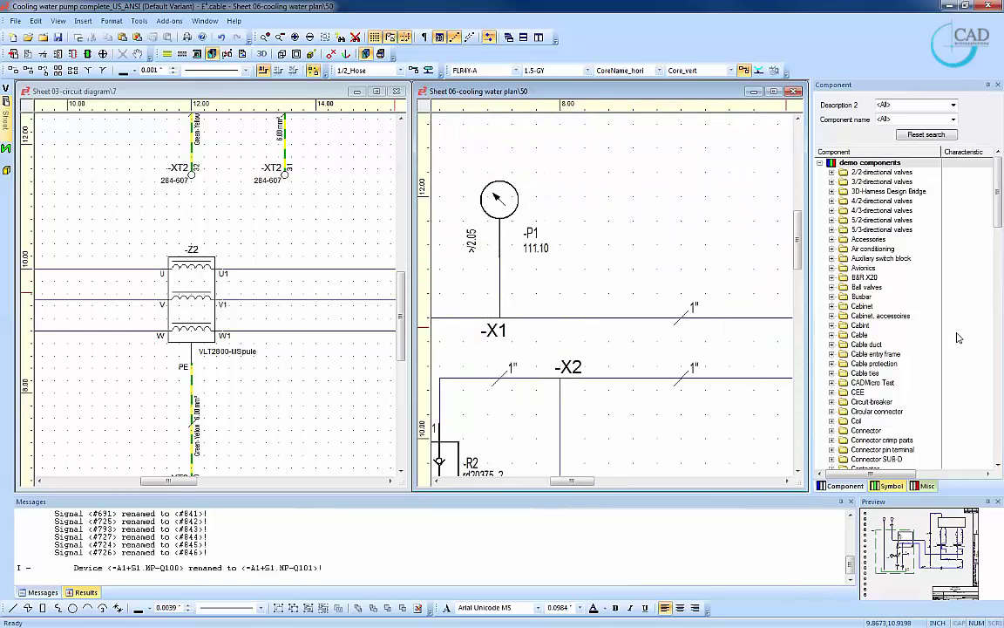
pyautogui.click(907, 104)
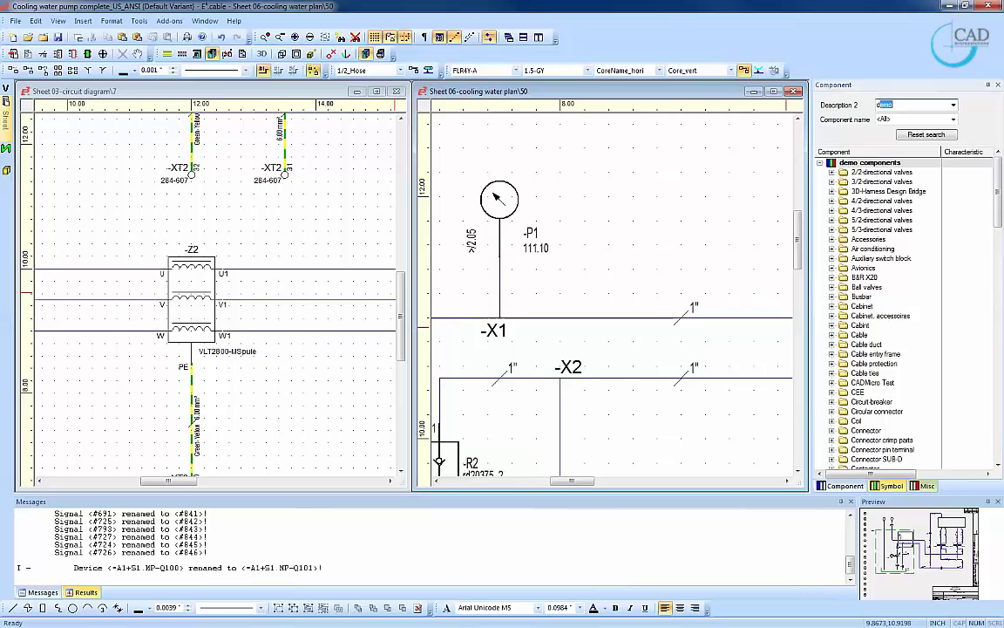
pyautogui.write('demo')
pyautogui.press('Return')
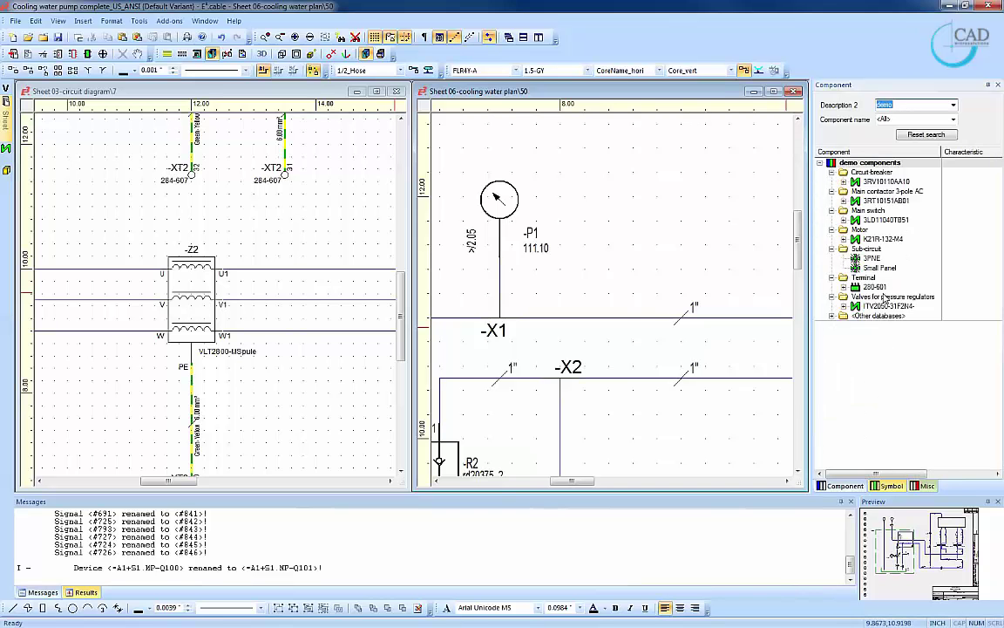
pyautogui.moveTo(883, 306)
pyautogui.mouseDown()
pyautogui.moveTo(615, 169)
pyautogui.moveTo(387, 224)
pyautogui.moveTo(291, 224)
pyautogui.moveTo(460, 211)
pyautogui.moveTo(610, 170)
pyautogui.moveTo(760, 263)
pyautogui.moveTo(893, 319)
pyautogui.mouseUp()
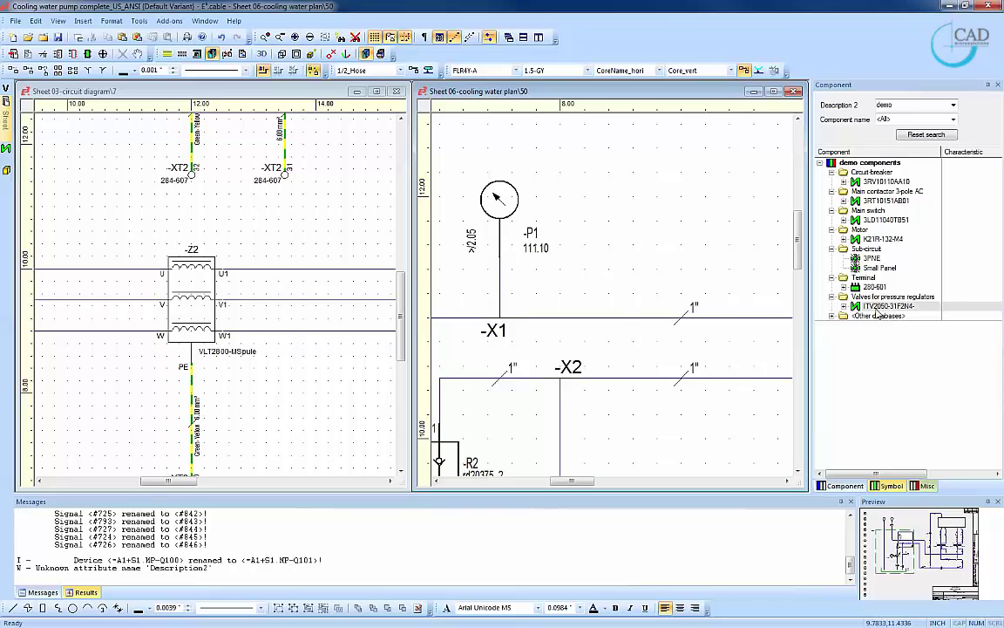
# - Close circuit diagram sheet 7 and cooling water plan sheet 50
pyautogui.click(390, 96)
pyautogui.click(397, 91)
pyautogui.click(793, 90)
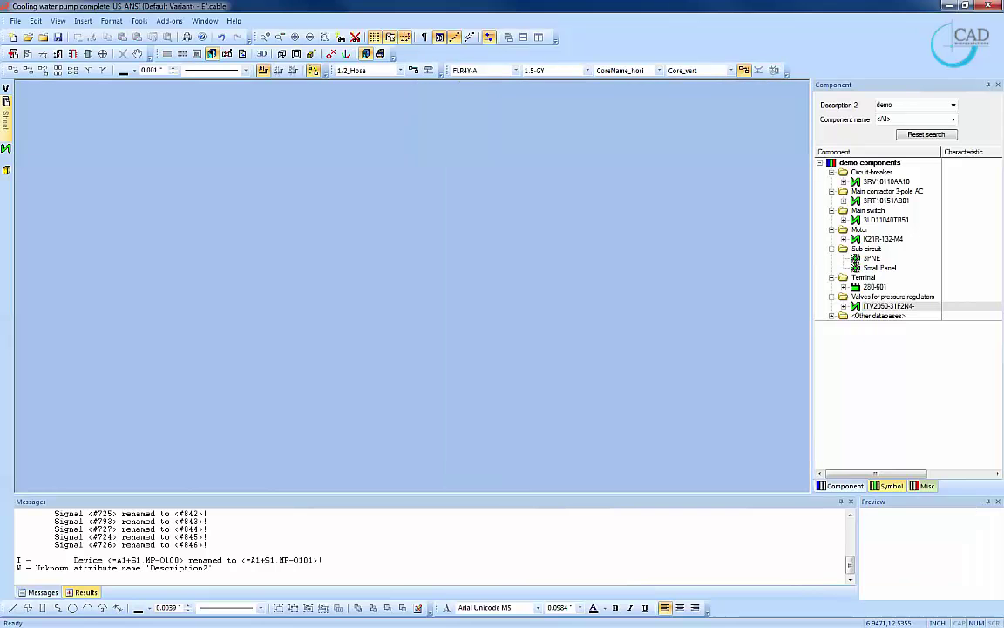
# - Restore the saved "demo" workspace configuration
pyautogui.click(57, 20)
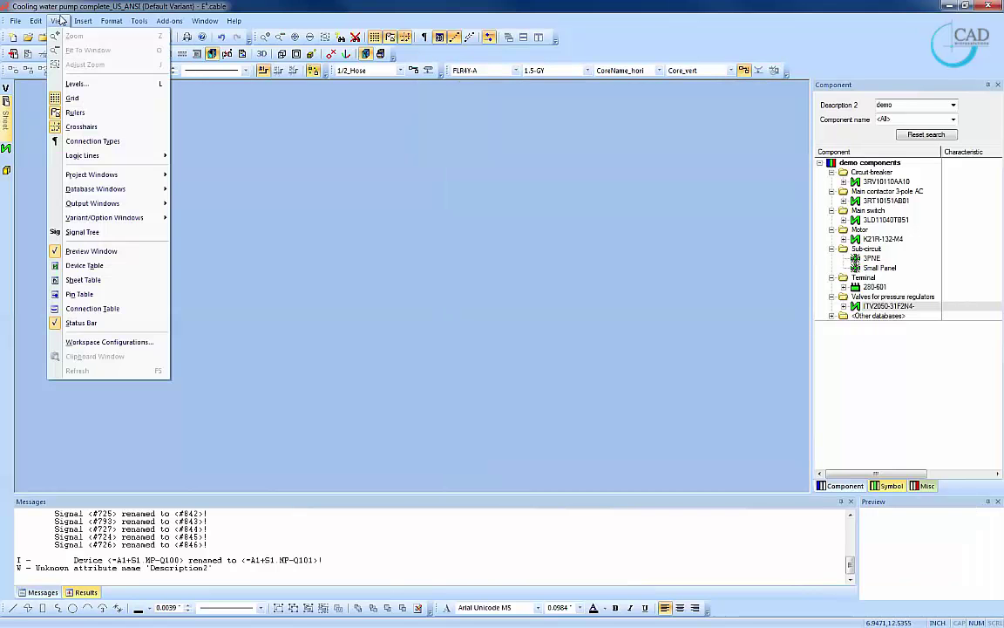
pyautogui.click(139, 308)
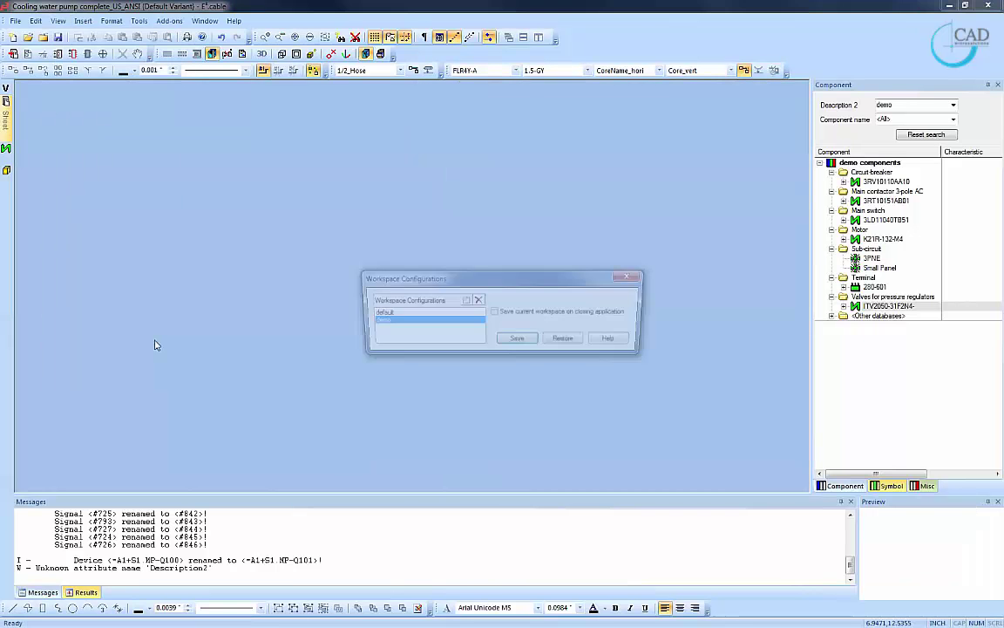
pyautogui.click(567, 341)
pyautogui.click(484, 349)
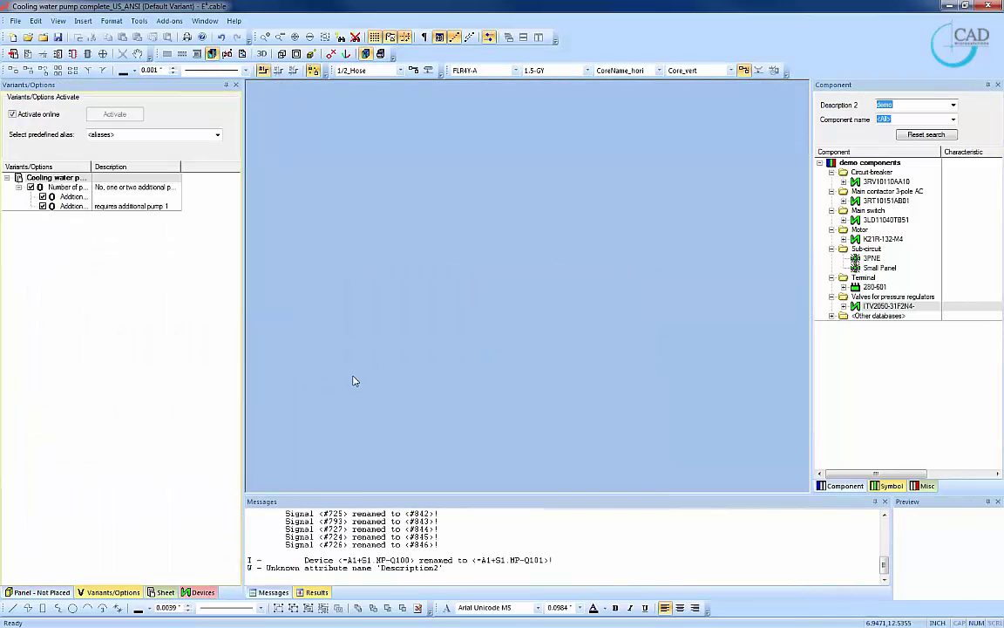
# - Search devices and cables for product *xt1 and look through the results list
pyautogui.hotkey('ctrl', 'f')
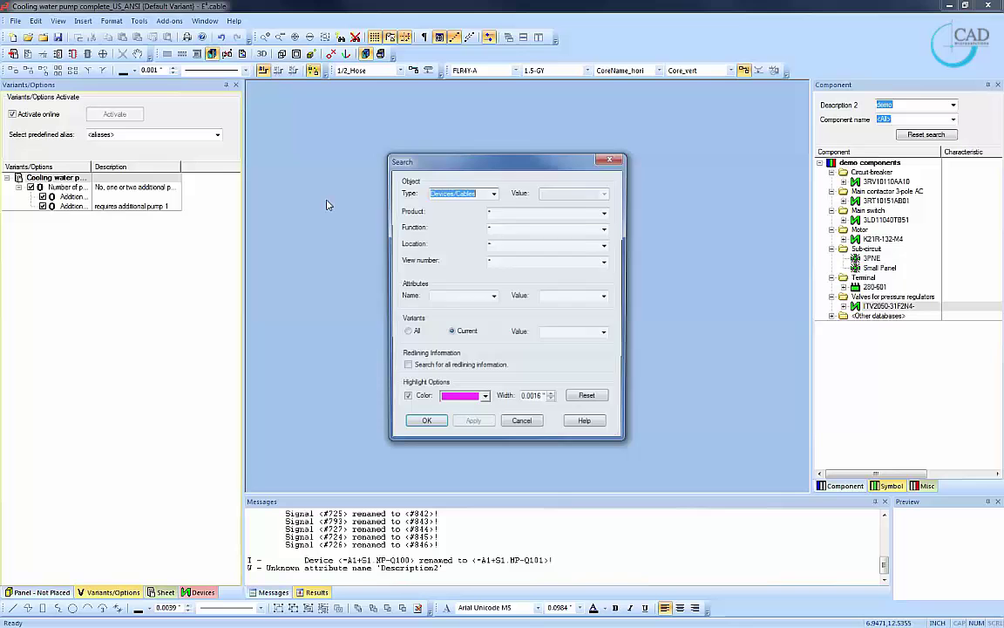
pyautogui.click(515, 212)
pyautogui.write('e1')
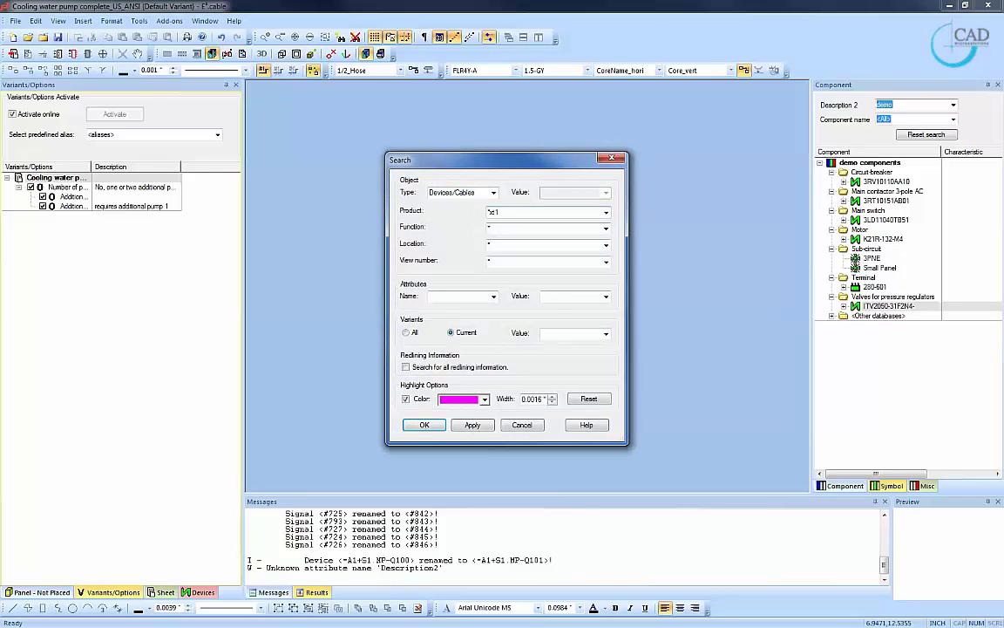
pyautogui.press('Return')
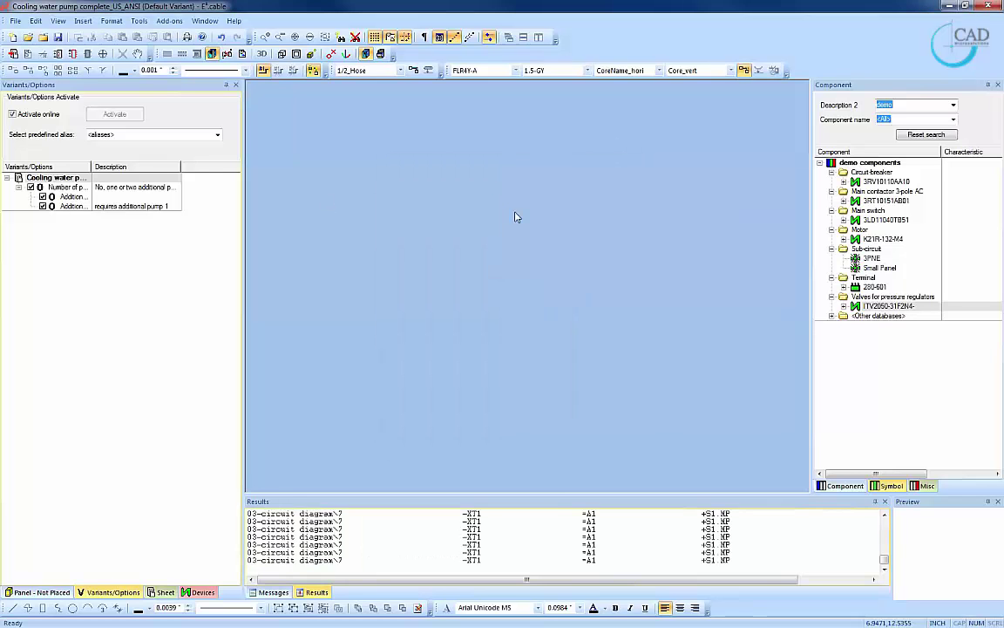
pyautogui.scroll(5, 427, 527)
pyautogui.scroll(-5, 415, 524)
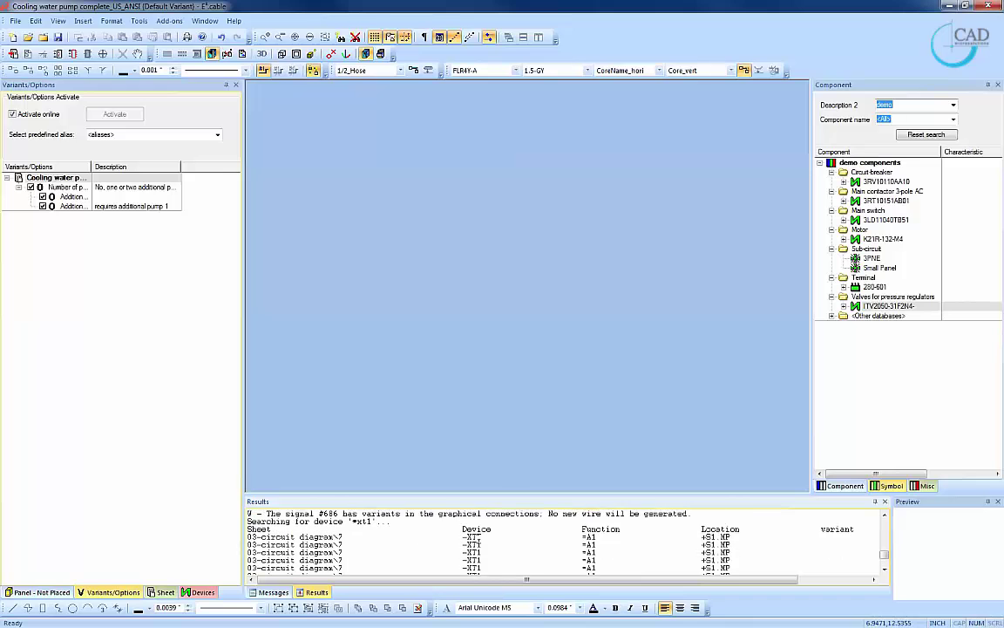
pyautogui.scroll(1, 415, 523)
# - Search devices for product *xt2 and jump from the results to terminal 39 of -XT2 on circuit diagram sheet 14
pyautogui.hotkey('ctrl', 'f')
pyautogui.click(510, 212)
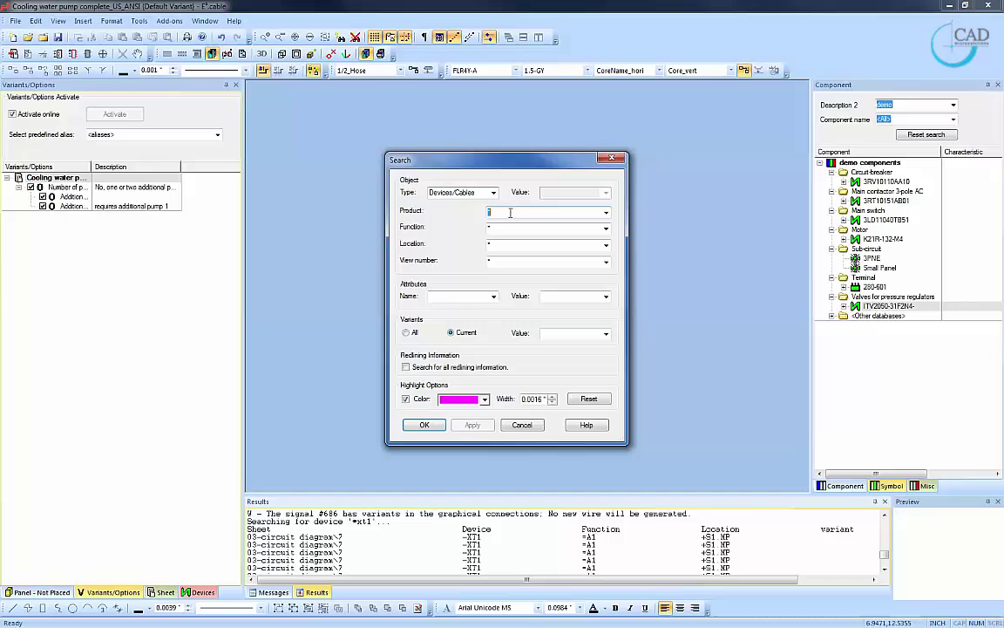
pyautogui.write('xt2')
pyautogui.press('Return')
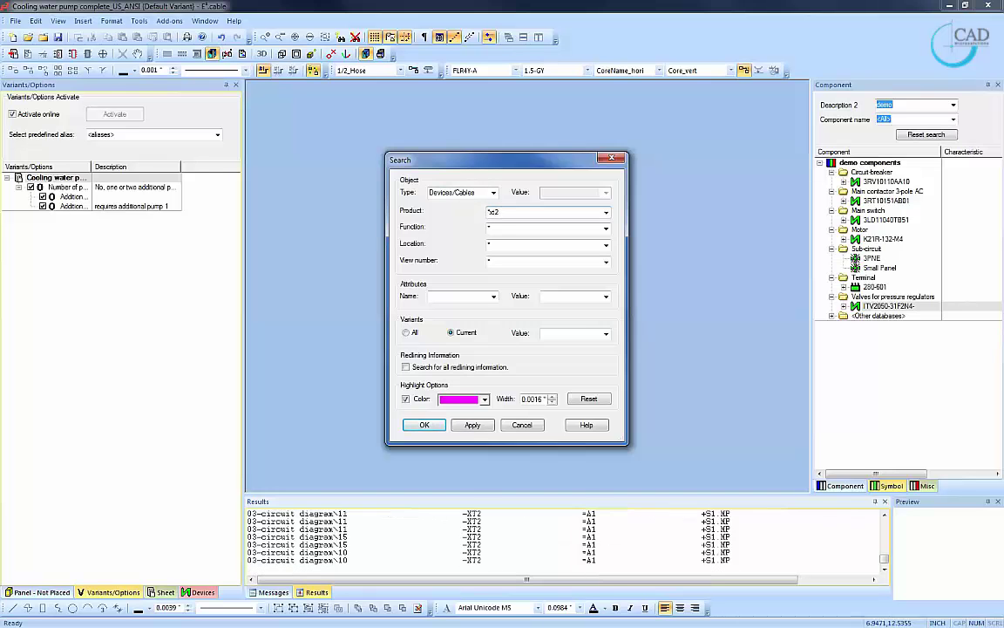
pyautogui.doubleClick(476, 521)
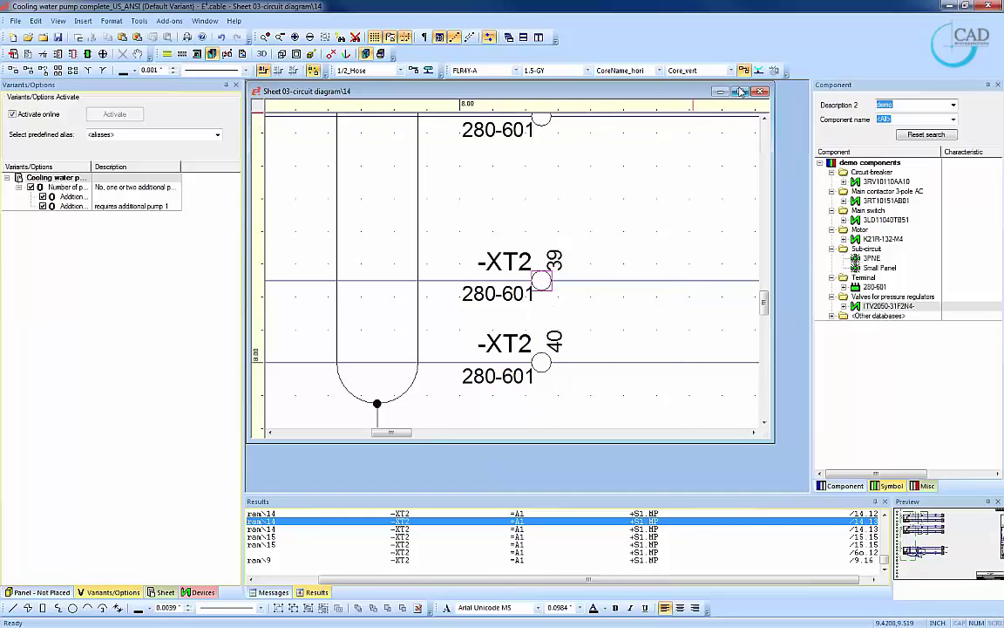
pyautogui.scroll(-2, 550, 281)
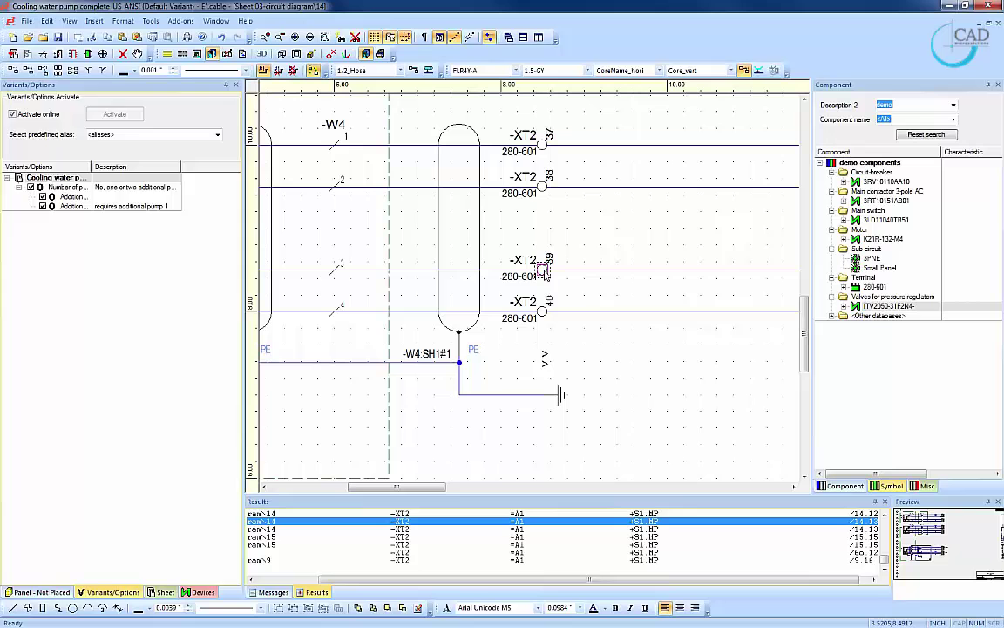
# - Locate terminal strip -XT2 in the device tree and insert its terminal plan from sheet 102 with format ANSI_C-TPH_N and table symbol TAB-H_N
pyautogui.doubleClick(542, 269)
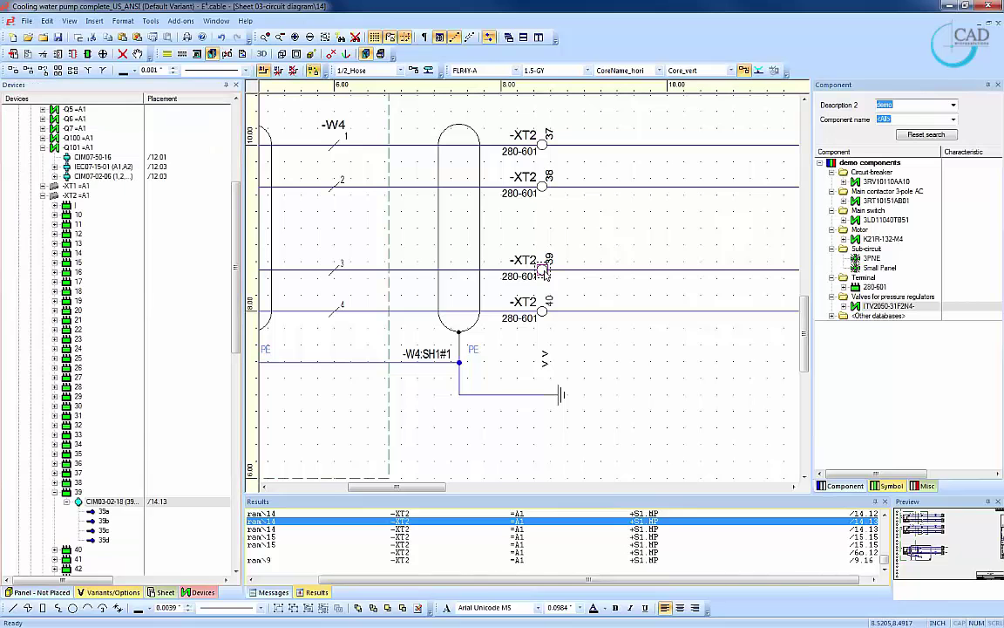
pyautogui.rightClick(76, 195)
pyautogui.click(155, 266)
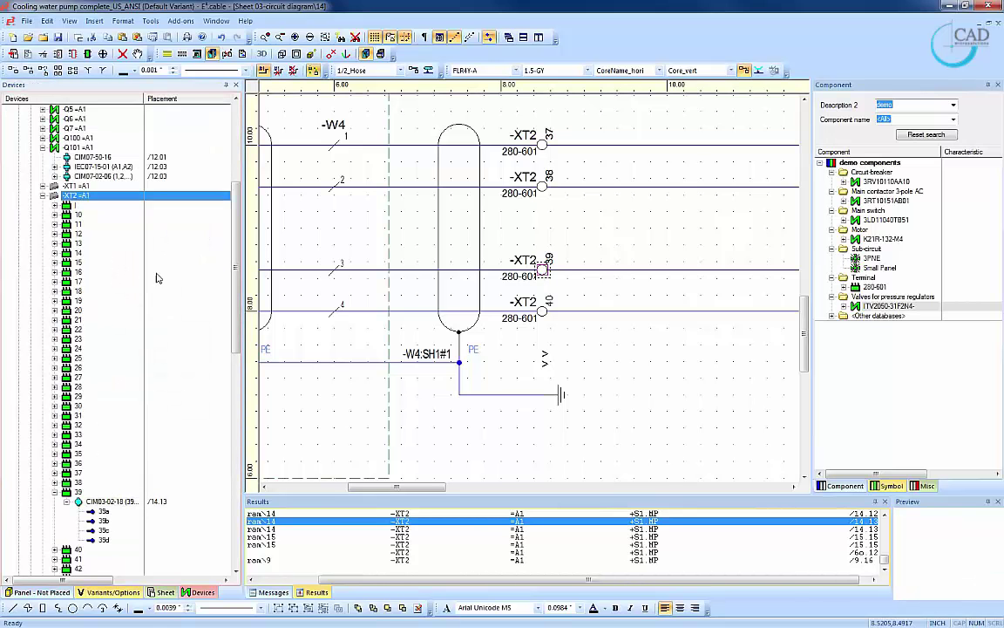
pyautogui.click(345, 208)
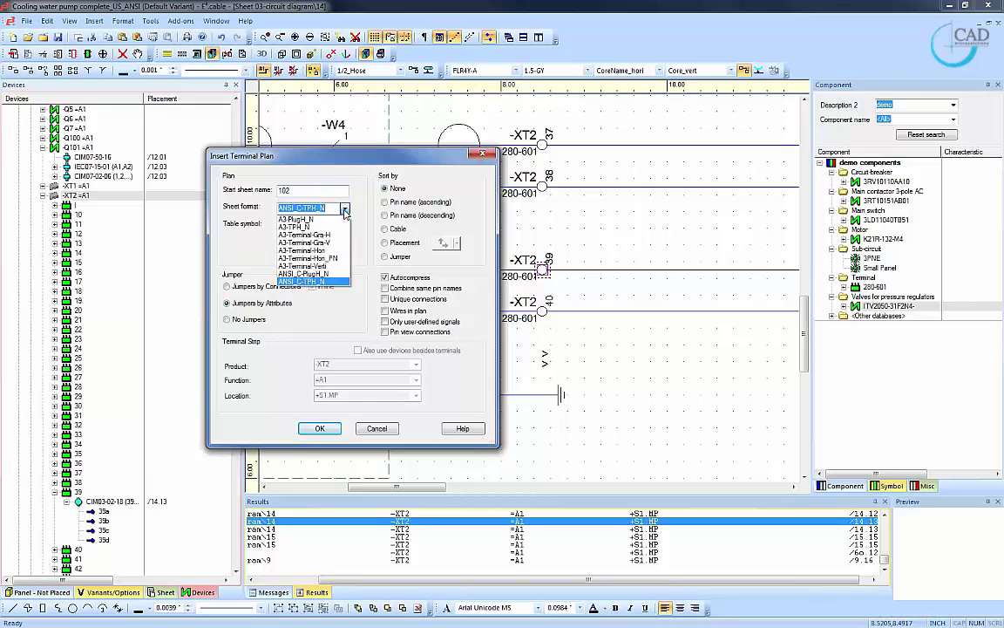
pyautogui.click(345, 209)
pyautogui.click(346, 225)
pyautogui.click(345, 226)
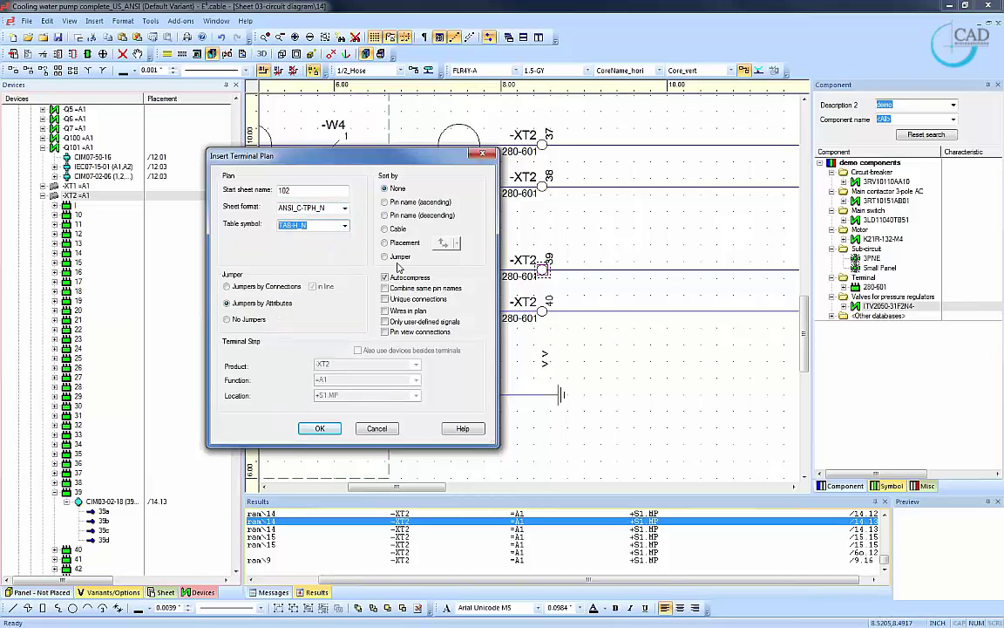
pyautogui.click(320, 428)
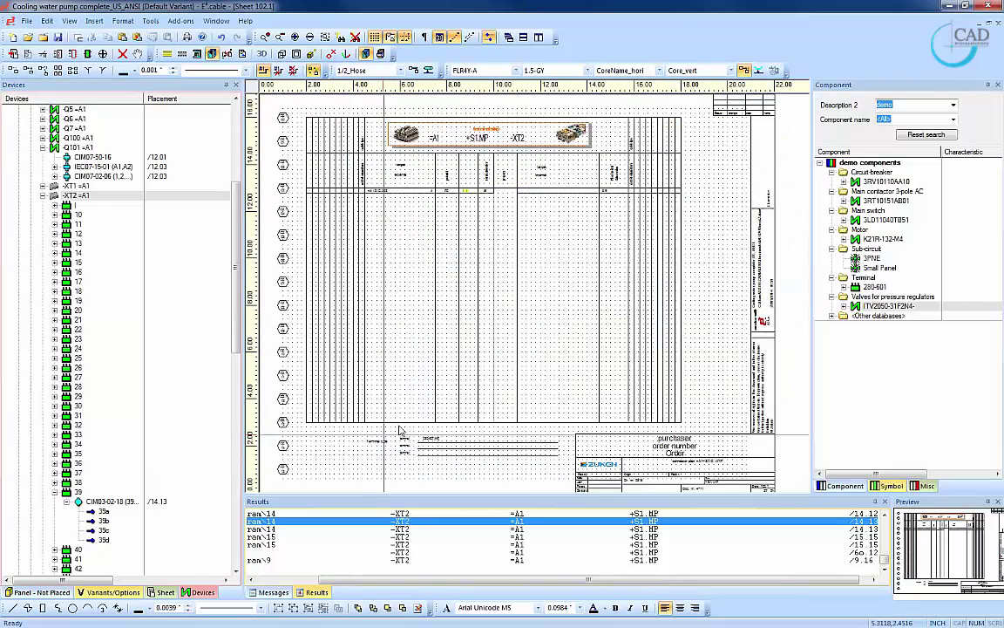
# - Open sheet 102 from the sheet tree and examine the -XT2 terminal plan's targets, jumpers and terminal numbers
pyautogui.click(150, 592)
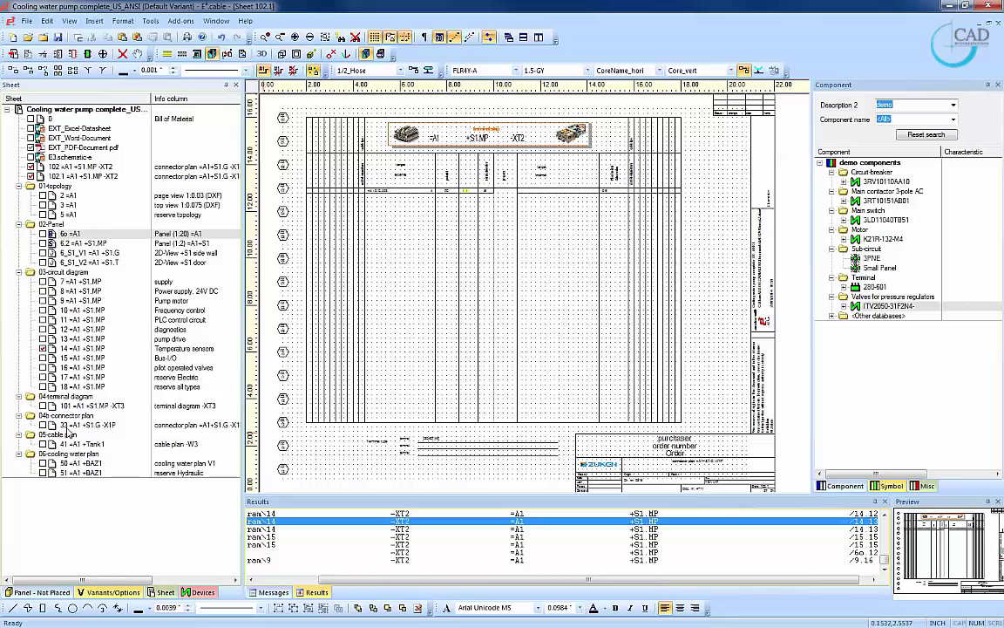
pyautogui.doubleClick(94, 166)
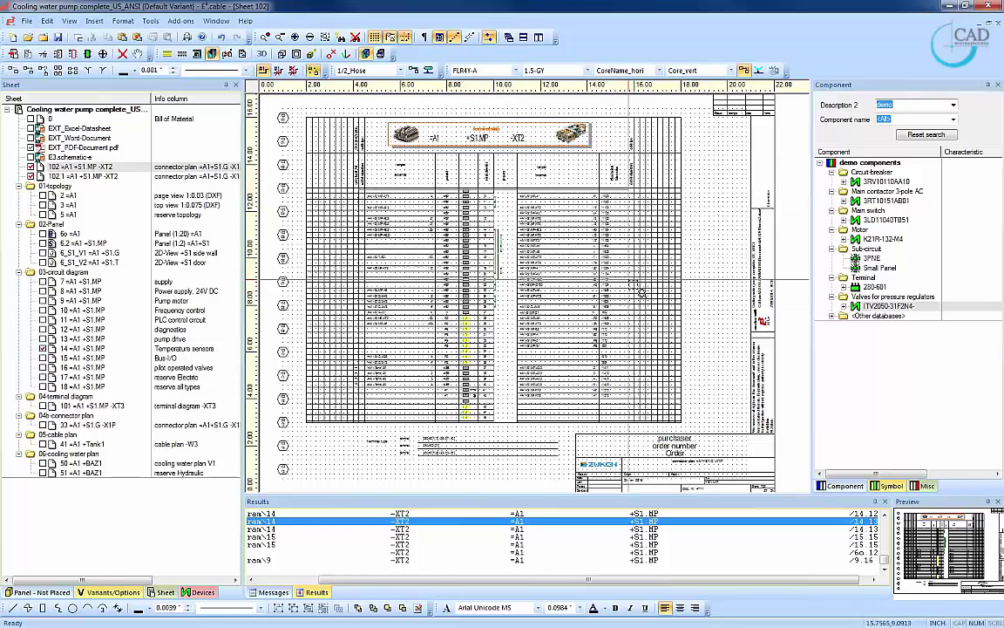
pyautogui.moveTo(628, 279); pyautogui.dragTo(628, 280)
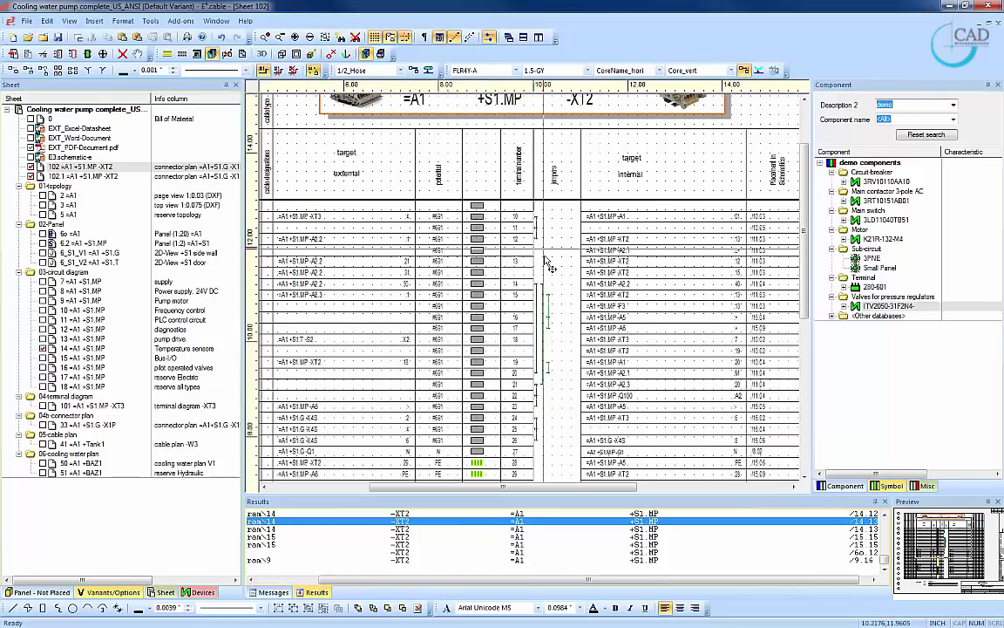
pyautogui.scroll(-3, 485, 253)
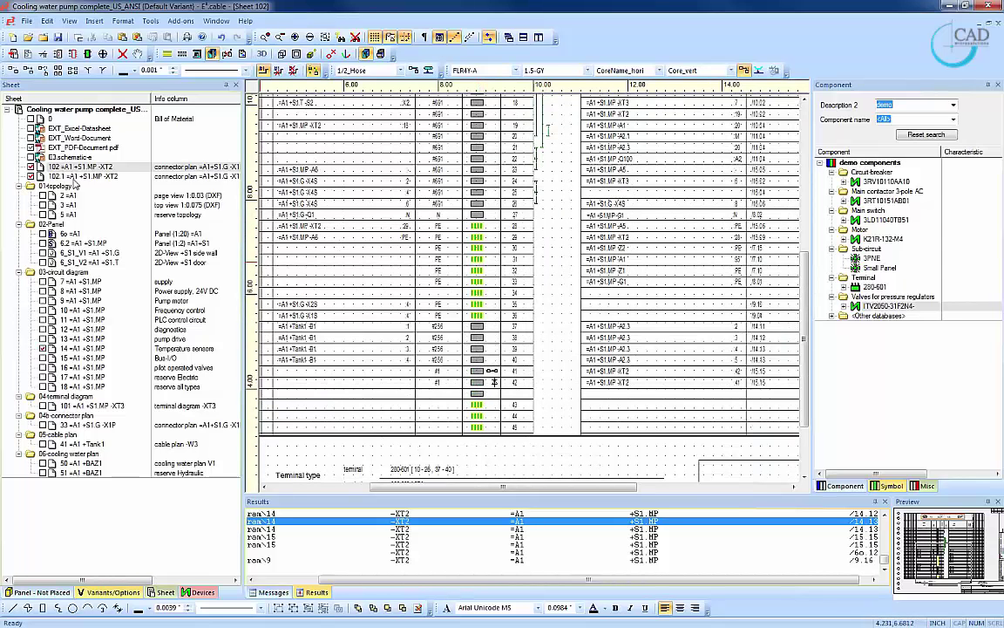
# - Move sheets 102 and 102.1 into the 04-terminal diagram folder and close both sheets
pyautogui.click(85, 176)
pyautogui.click(85, 176)
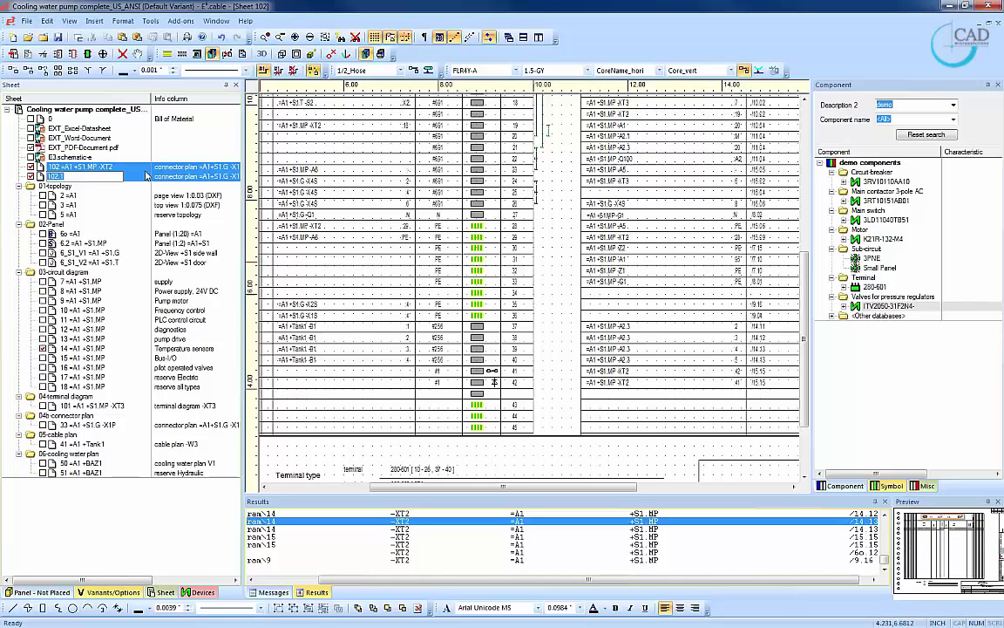
pyautogui.click(143, 168)
pyautogui.keyDown('shift'); pyautogui.click(87, 176); pyautogui.keyUp('shift')
pyautogui.moveTo(88, 176); pyautogui.dragTo(105, 397)
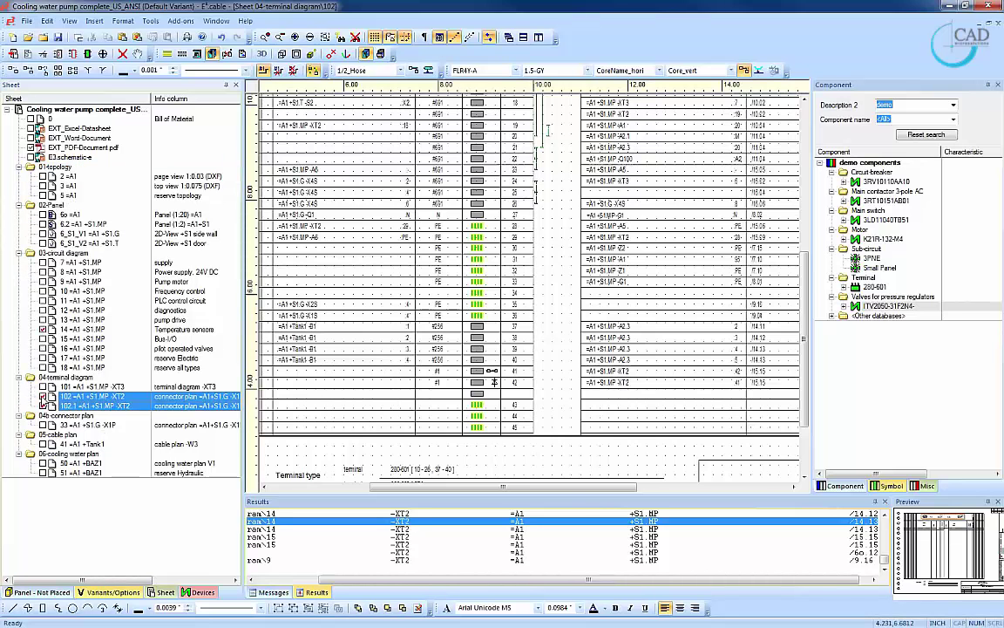
pyautogui.click(43, 396)
pyautogui.click(44, 405)
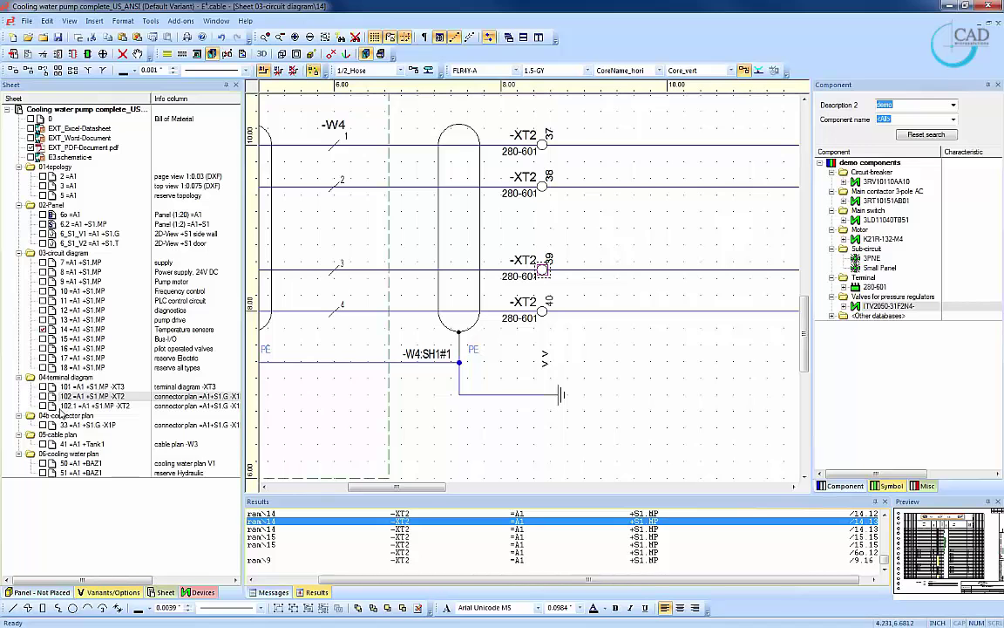
# - Insert a new schematic sheet named 103 with format ANSI_C in the 05-cable plan folder
pyautogui.rightClick(60, 435)
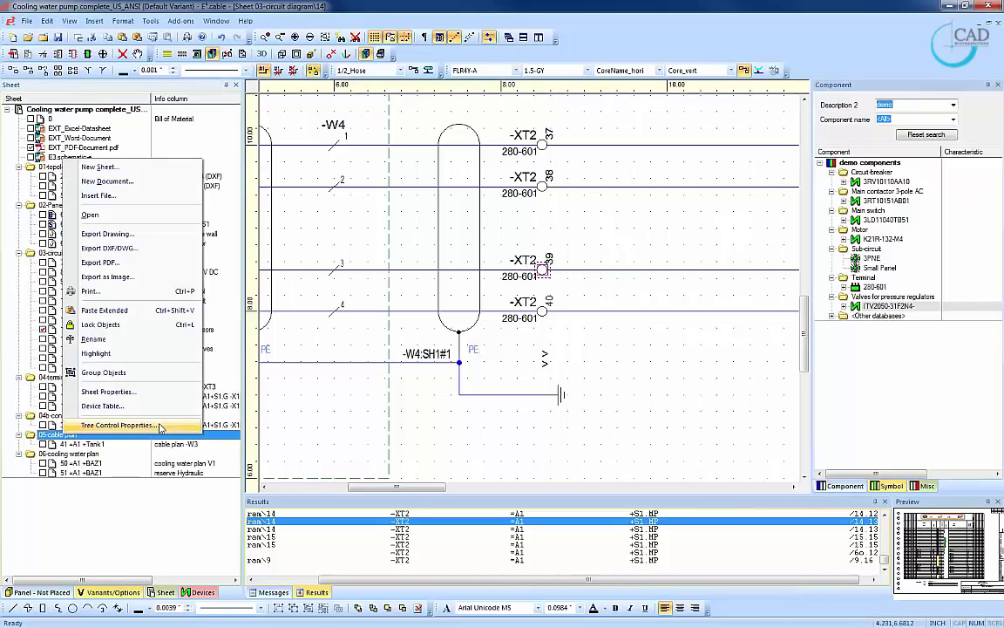
pyautogui.click(145, 168)
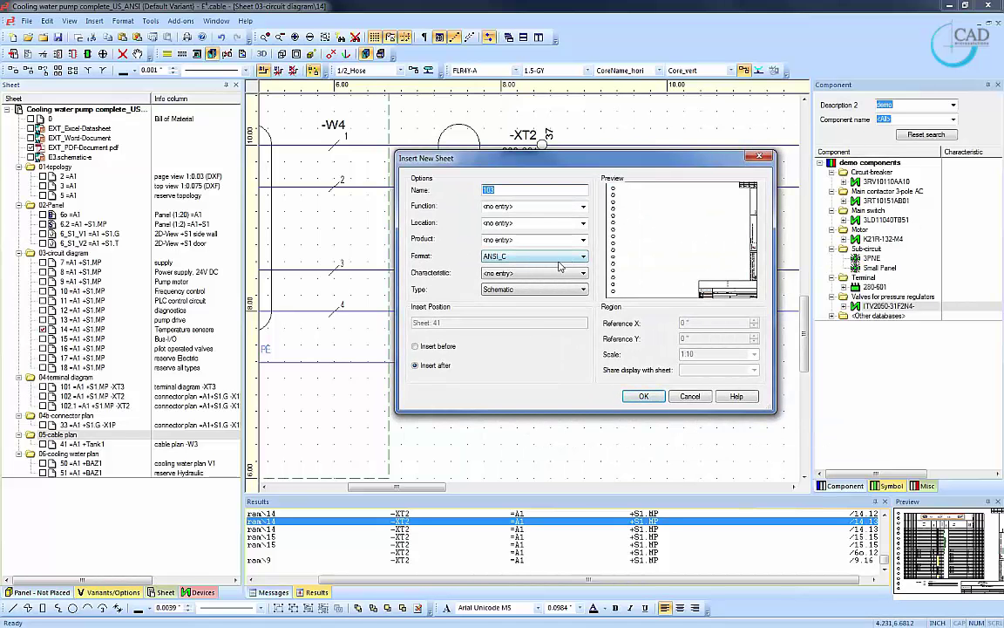
pyautogui.click(643, 396)
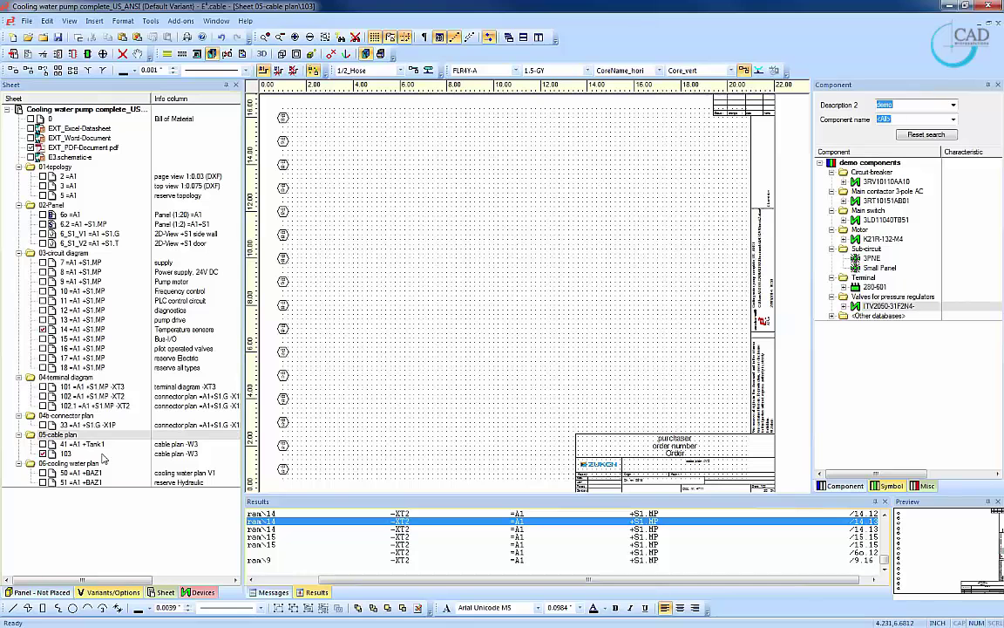
# - Change the Name (1) property of sheet 103 to cable plan -W1
pyautogui.click(131, 454)
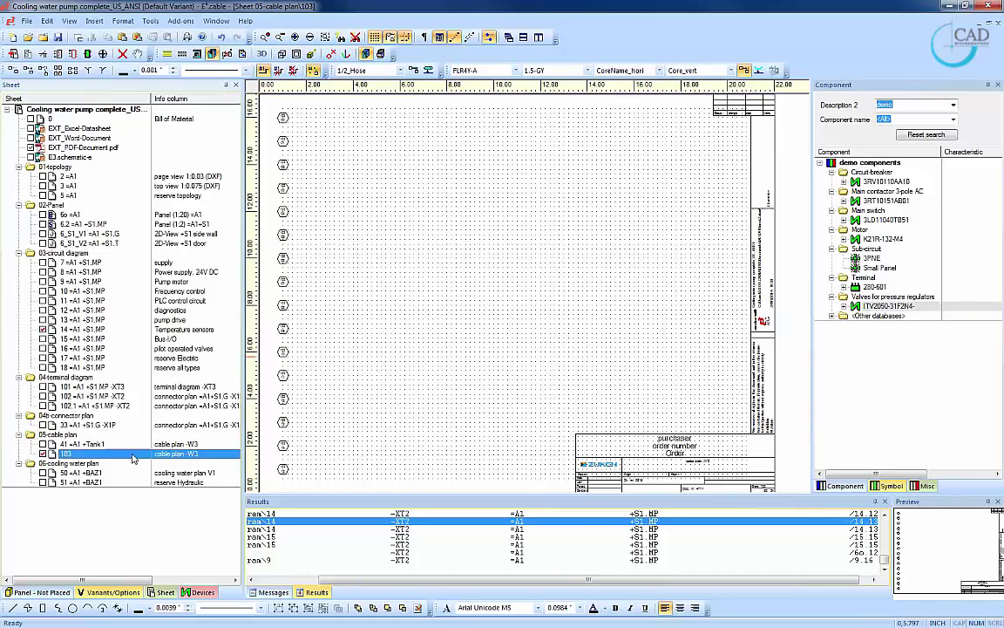
pyautogui.rightClick(131, 454)
pyautogui.click(187, 382)
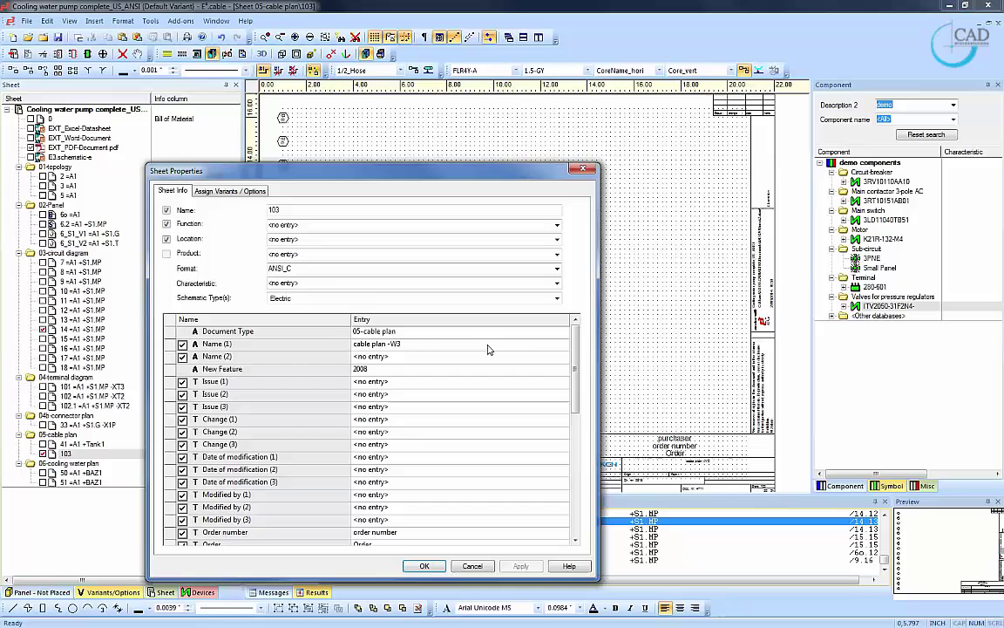
pyautogui.click(441, 345)
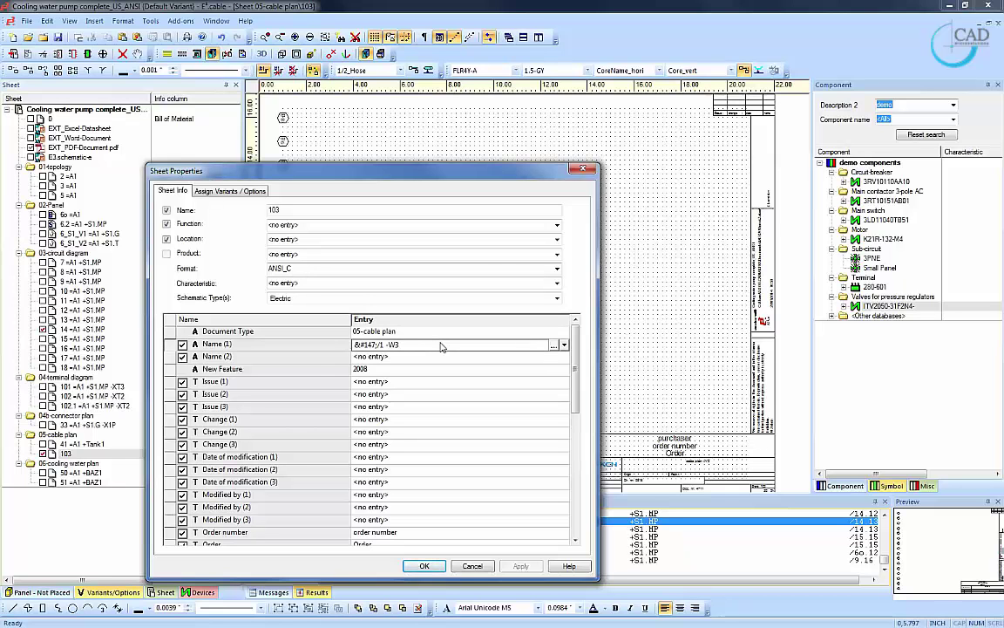
pyautogui.press('Return')
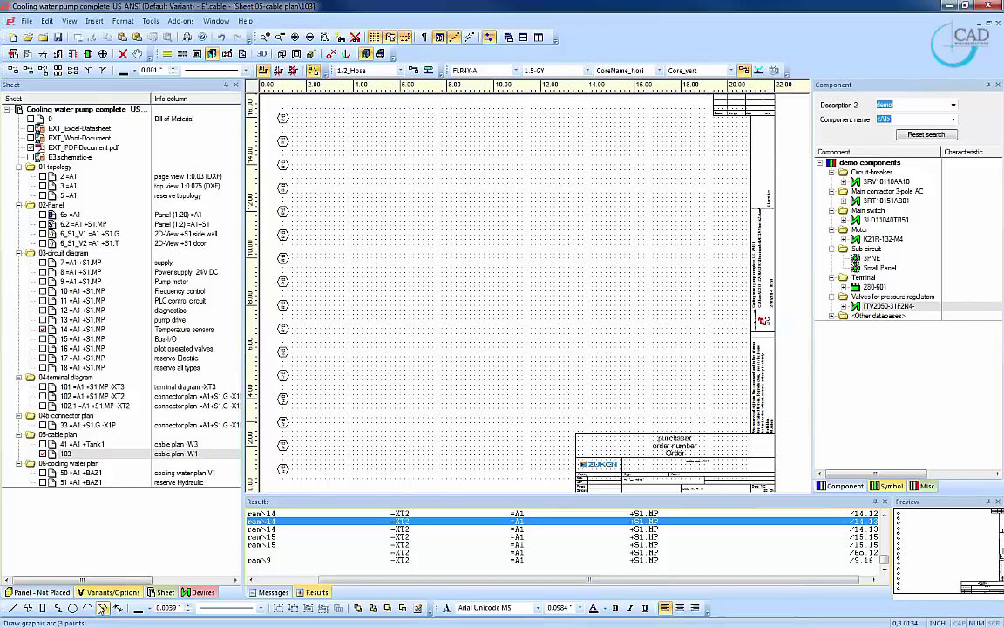
# - Search the devices for w1, jump to its occurrence on circuit diagram sheet 9 and select cable -W1 under +Tank1 in the device tree
pyautogui.click(202, 592)
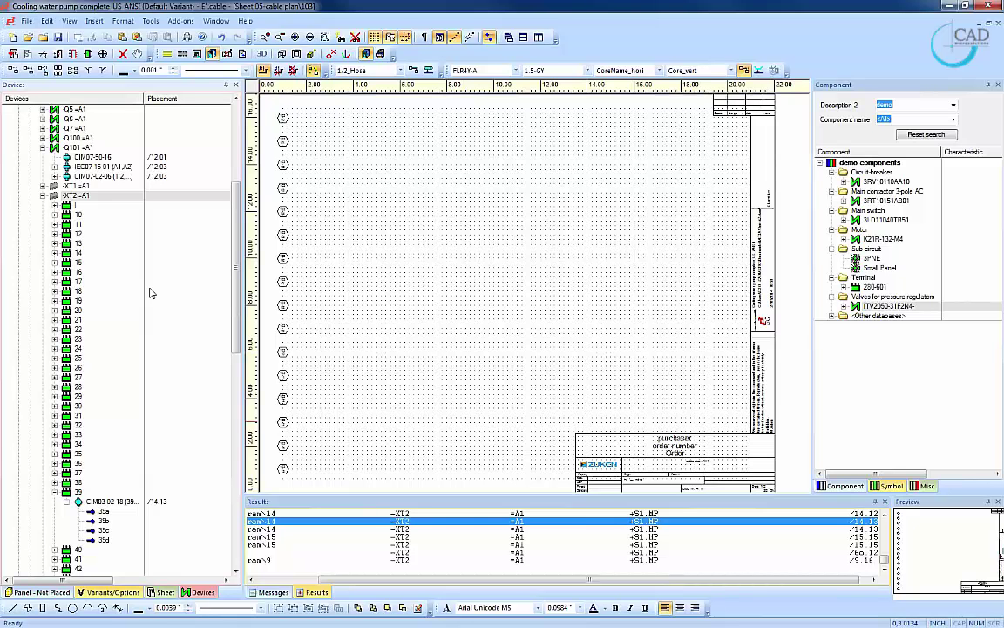
pyautogui.hotkey('ctrl', 'f')
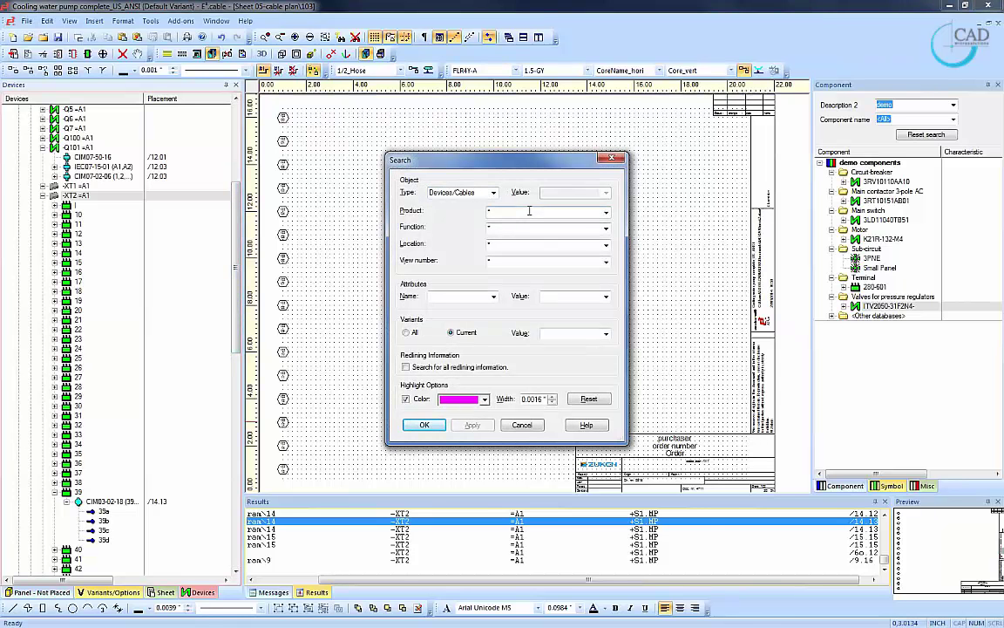
pyautogui.write('w1')
pyautogui.press('Return')
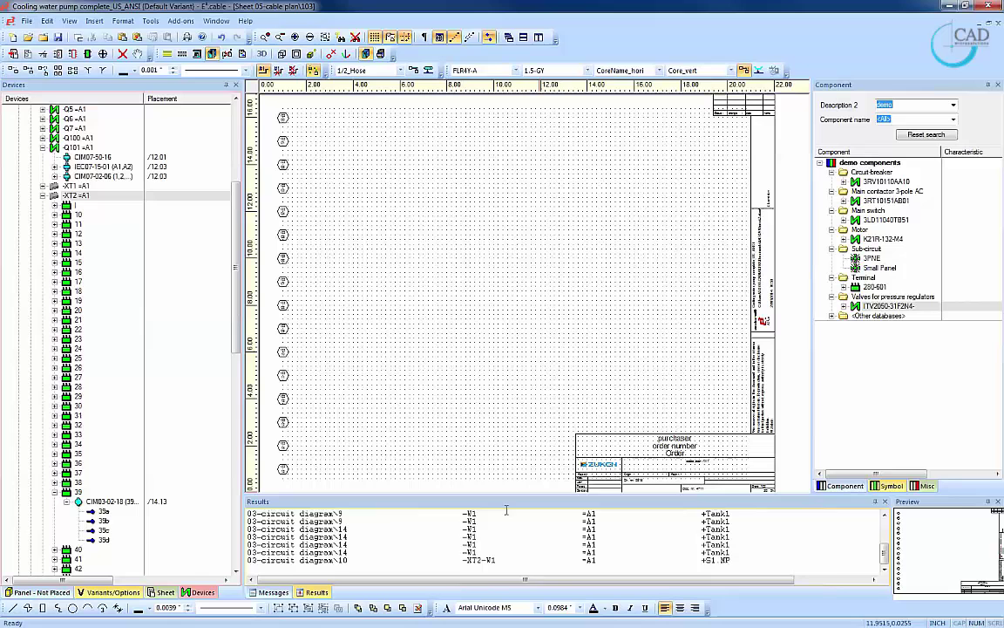
pyautogui.doubleClick(493, 515)
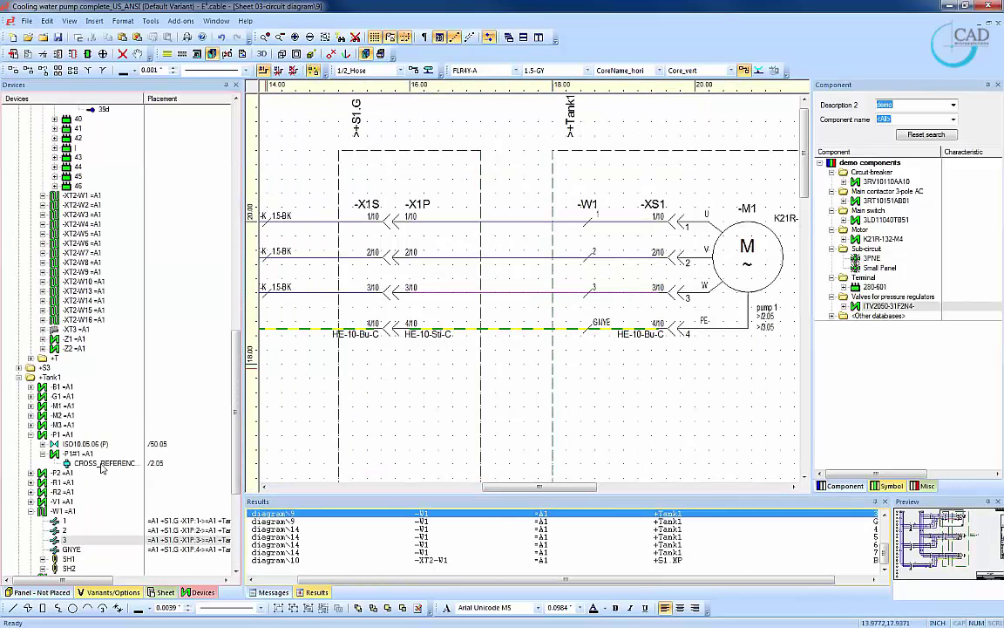
pyautogui.click(64, 512)
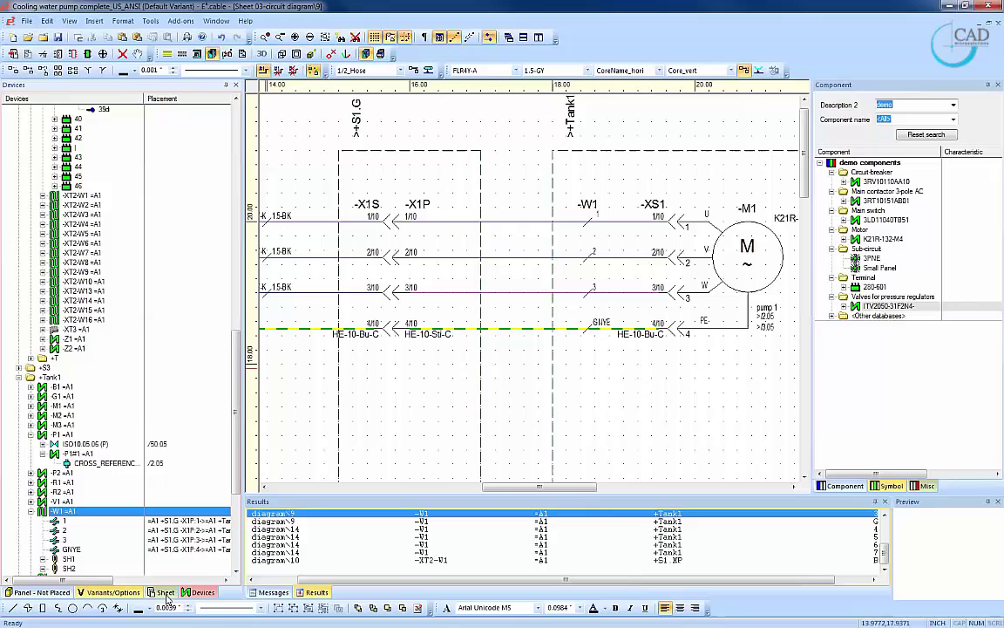
# - Reopen sheet 103 from the 05-cable plan folder and return to the device tree
pyautogui.click(165, 593)
pyautogui.doubleClick(66, 453)
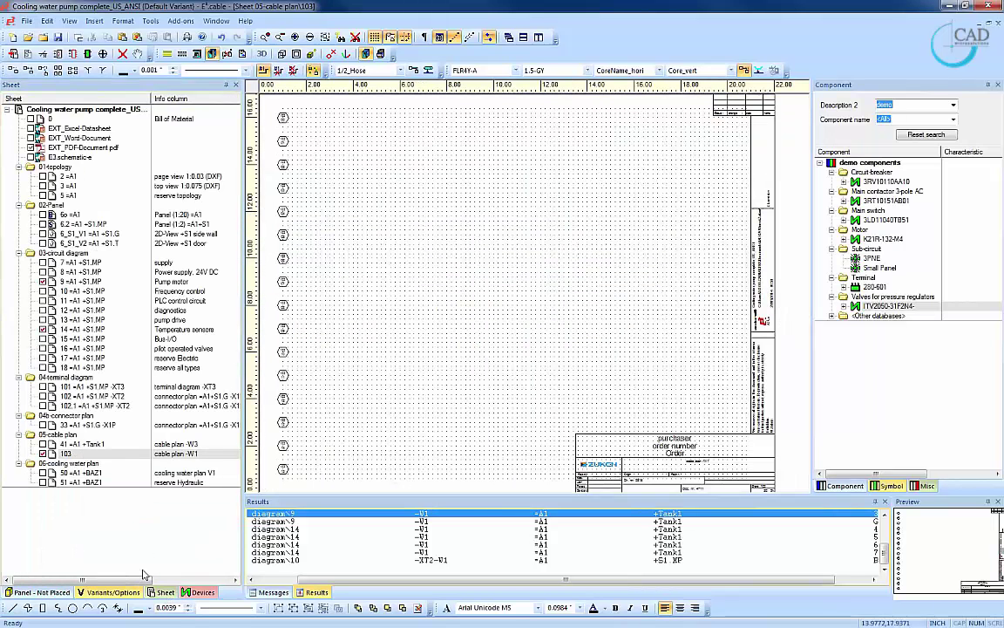
pyautogui.click(109, 592)
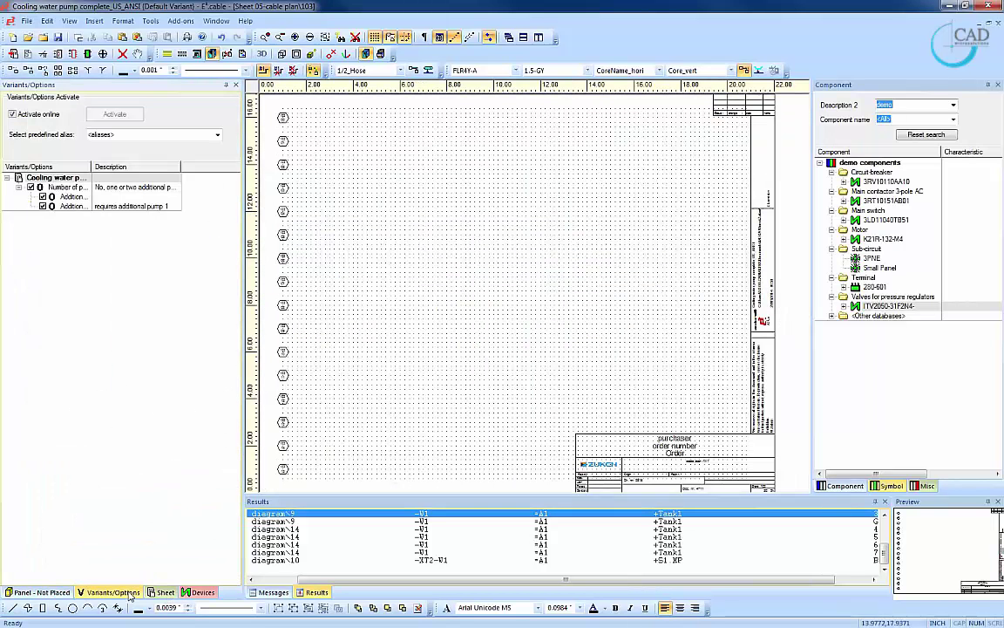
pyautogui.click(185, 593)
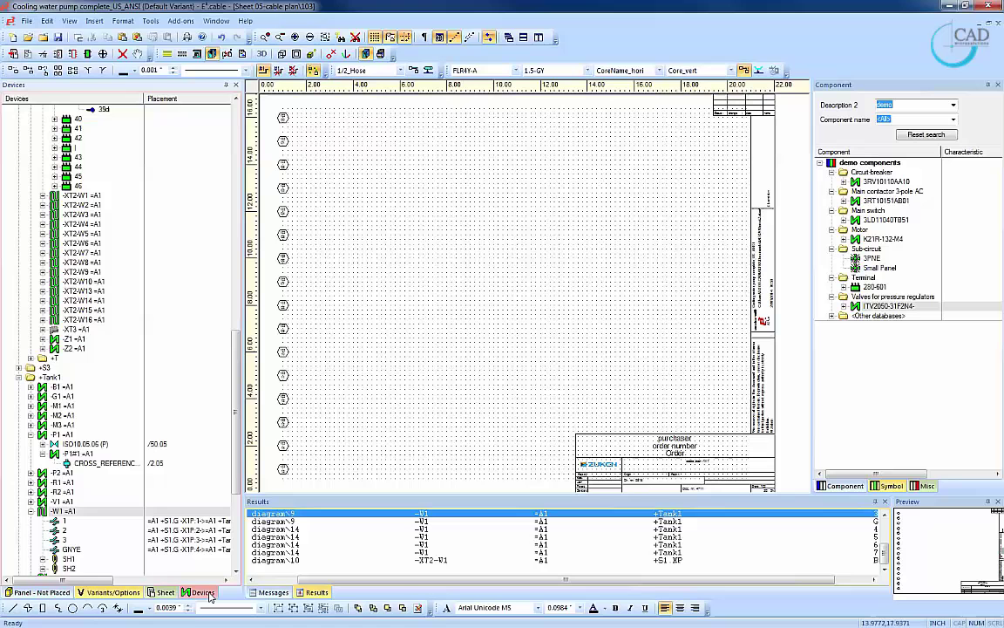
# - Place new device views for cable -W1 on sheet 103: connector -X1P as HTS-HE-4-P010TP and, facing it, -XS1 as HTS-HE-4-S010TP
pyautogui.rightClick(65, 512)
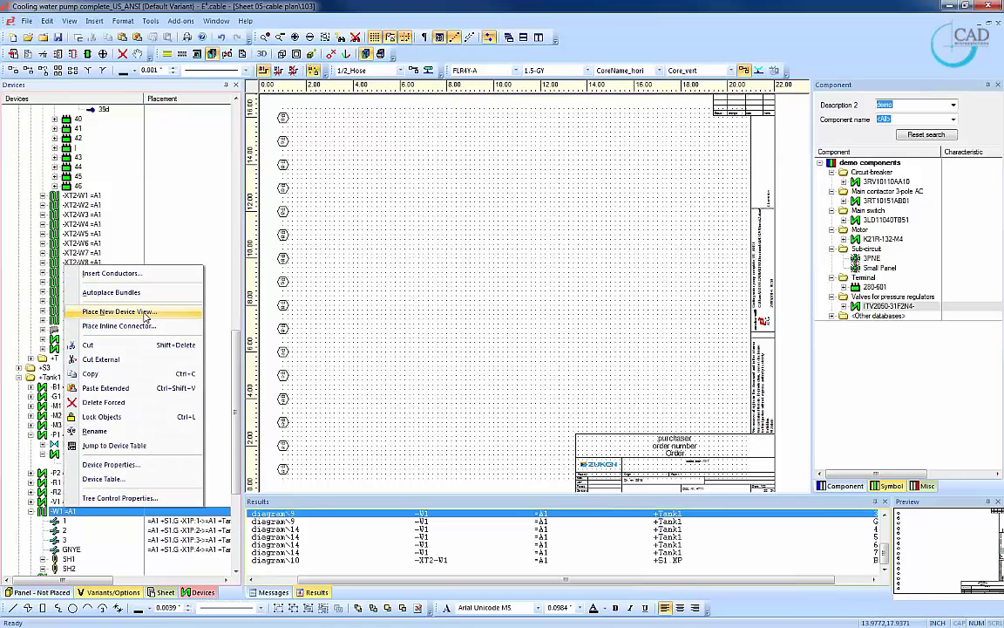
pyautogui.click(131, 312)
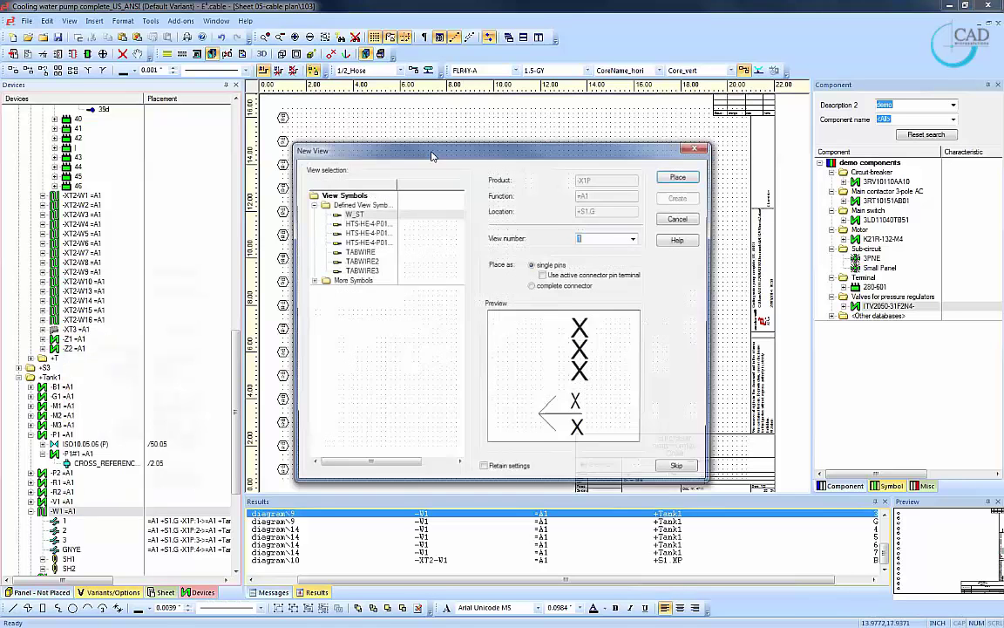
pyautogui.click(378, 244)
pyautogui.click(378, 233)
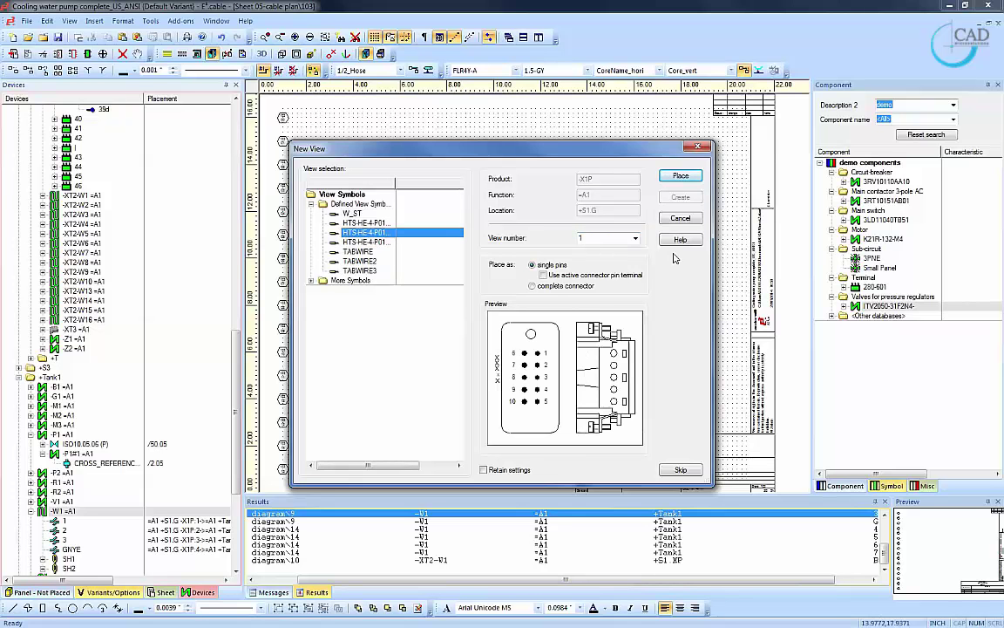
pyautogui.click(680, 177)
pyautogui.click(445, 191)
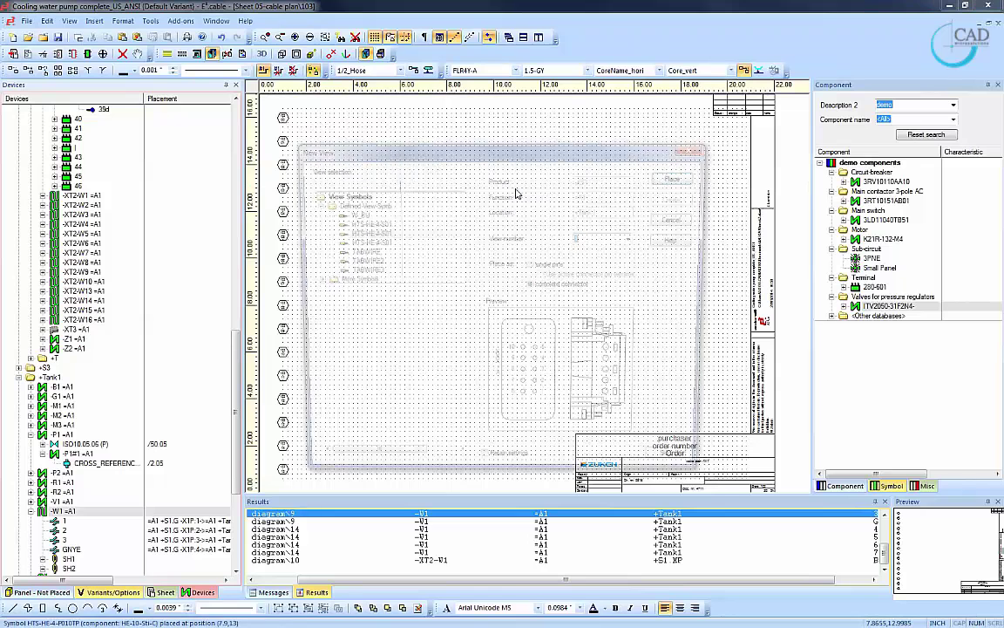
pyautogui.click(682, 178)
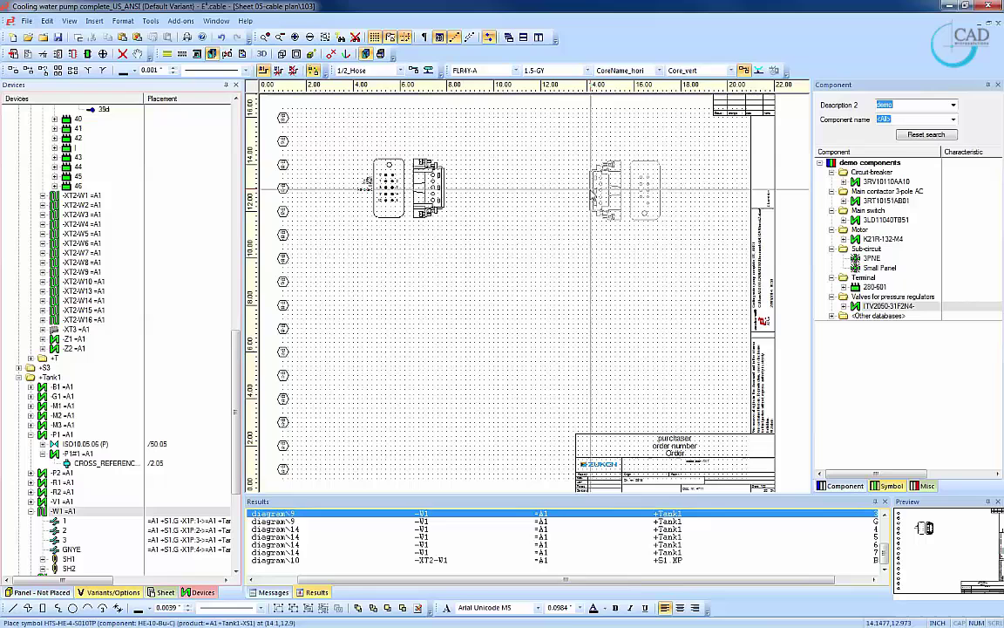
pyautogui.click(605, 185)
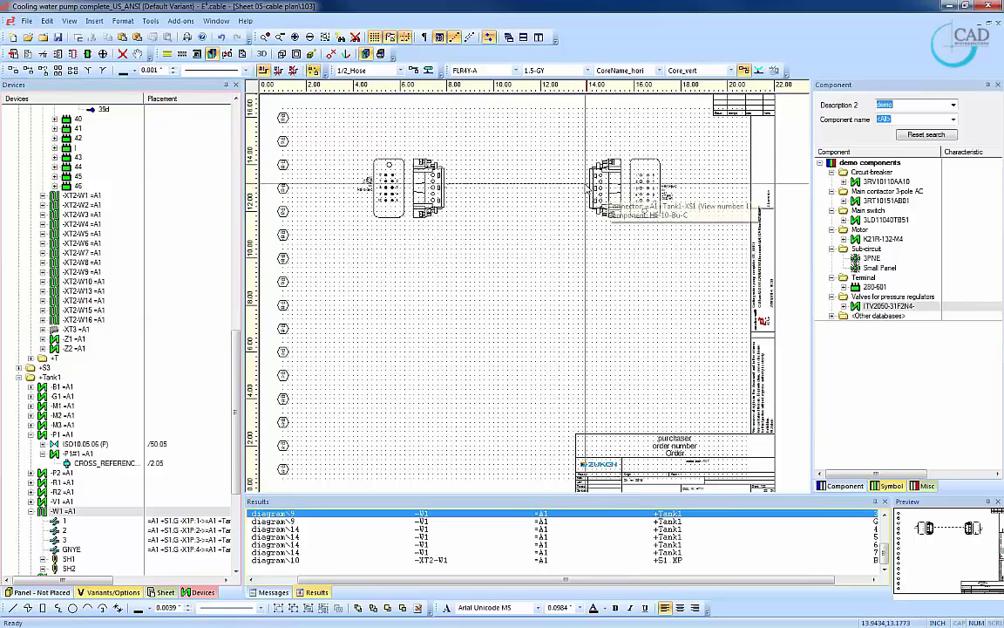
# - Route the unconnected -W1 conductors as one straight multi-conductor connection between connectors -X1P and -XS1
pyautogui.scroll(3, 571, 192)
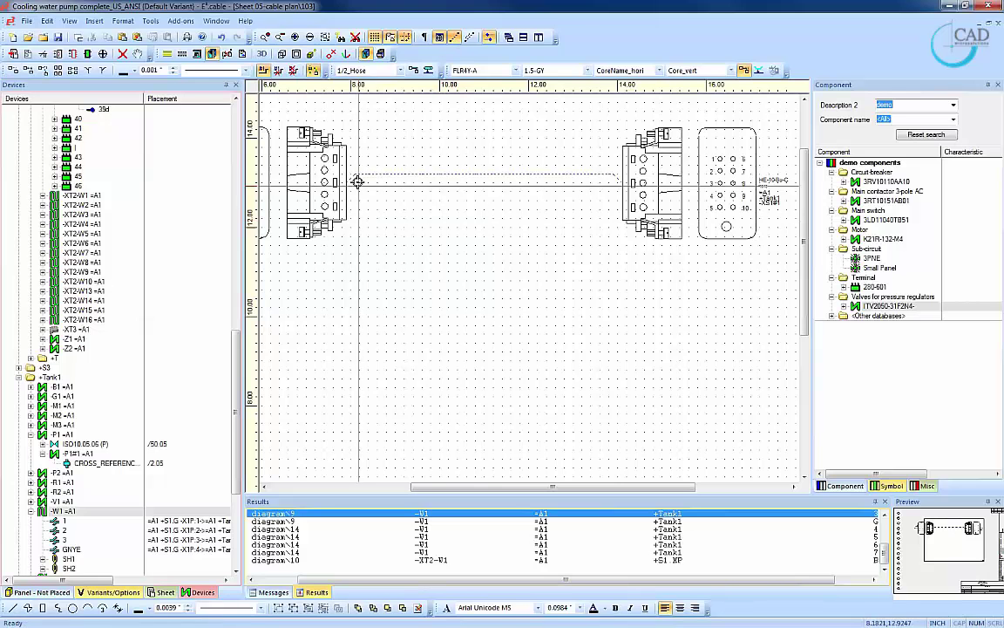
pyautogui.click(619, 176)
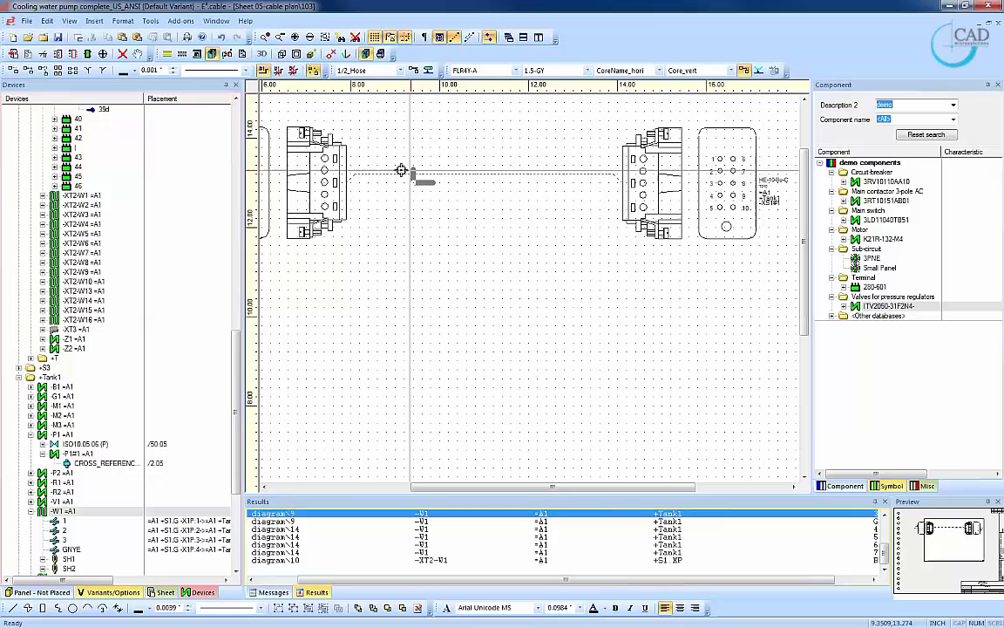
pyautogui.click(346, 172)
pyautogui.click(347, 182)
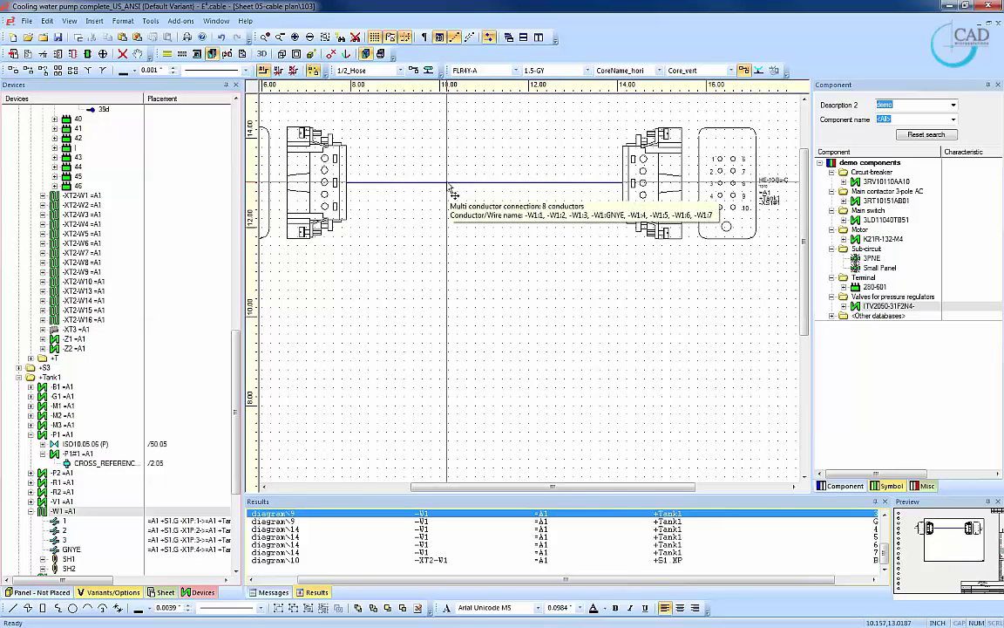
# - Place the CabAndCoreName_hori attribute text template on the -W1 connection line
pyautogui.click(924, 485)
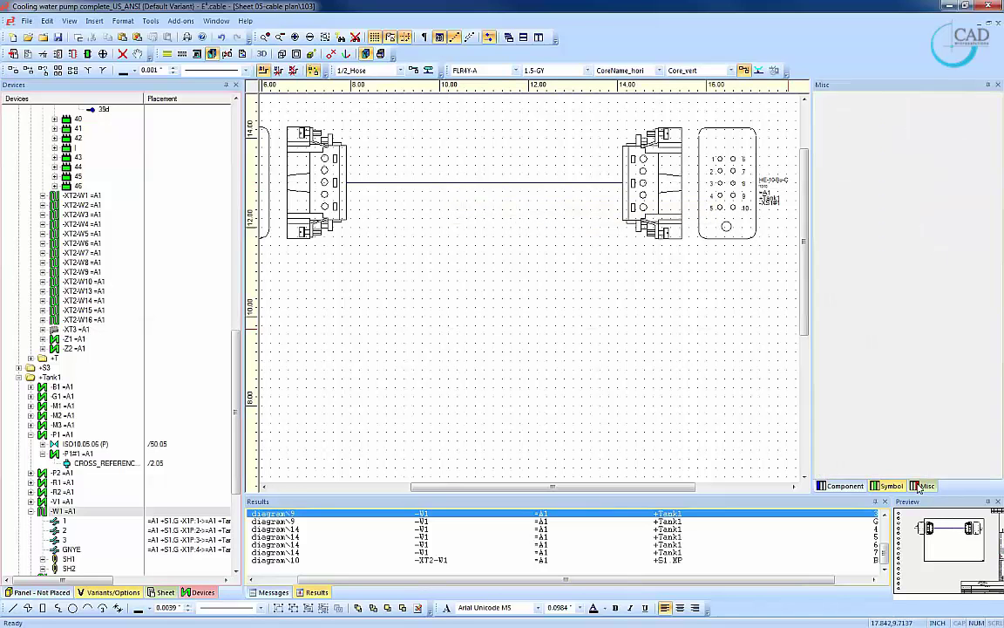
pyautogui.click(832, 148)
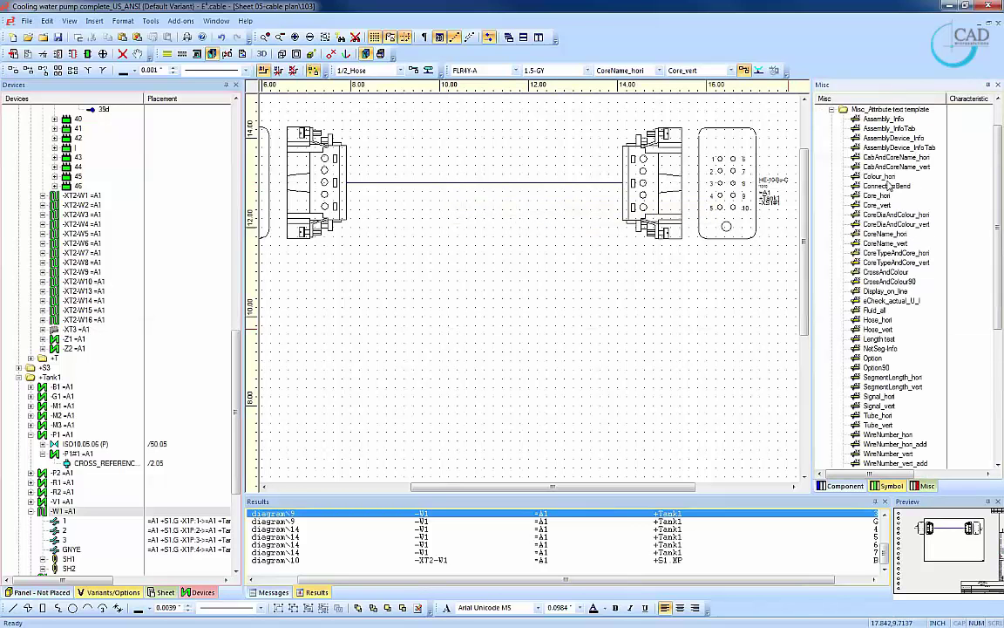
pyautogui.moveTo(898, 159); pyautogui.dragTo(521, 190)
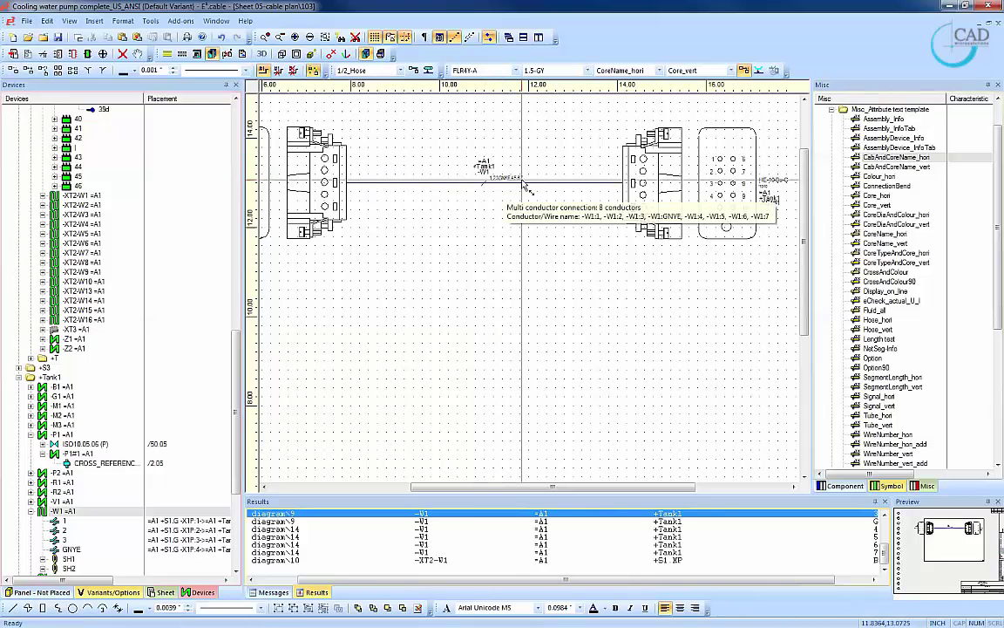
# - Check the segment diameter and conductor cross-section preview of the -W1 connection
pyautogui.rightClick(450, 163)
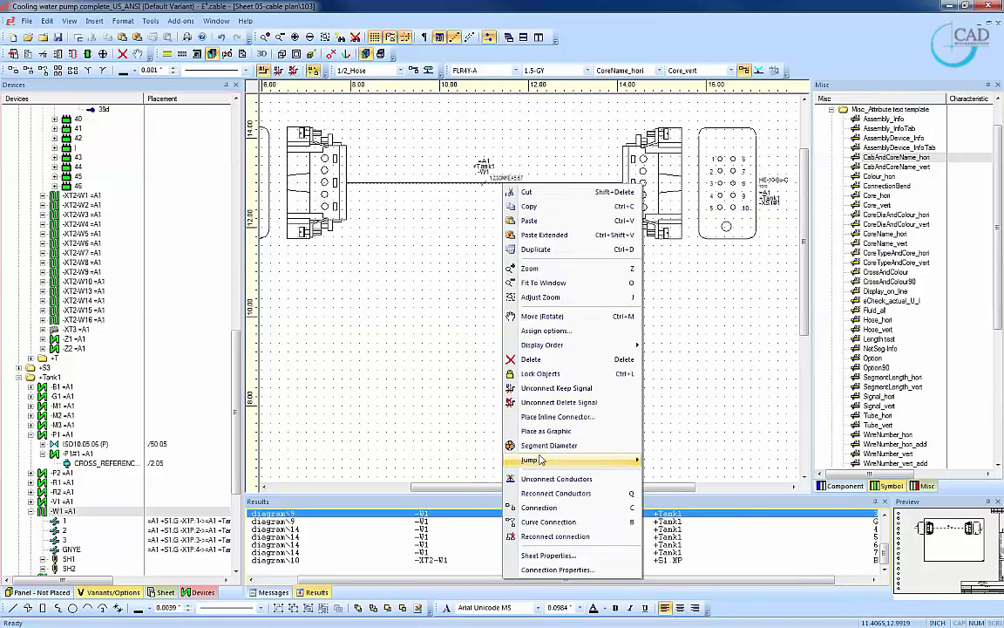
pyautogui.click(494, 411)
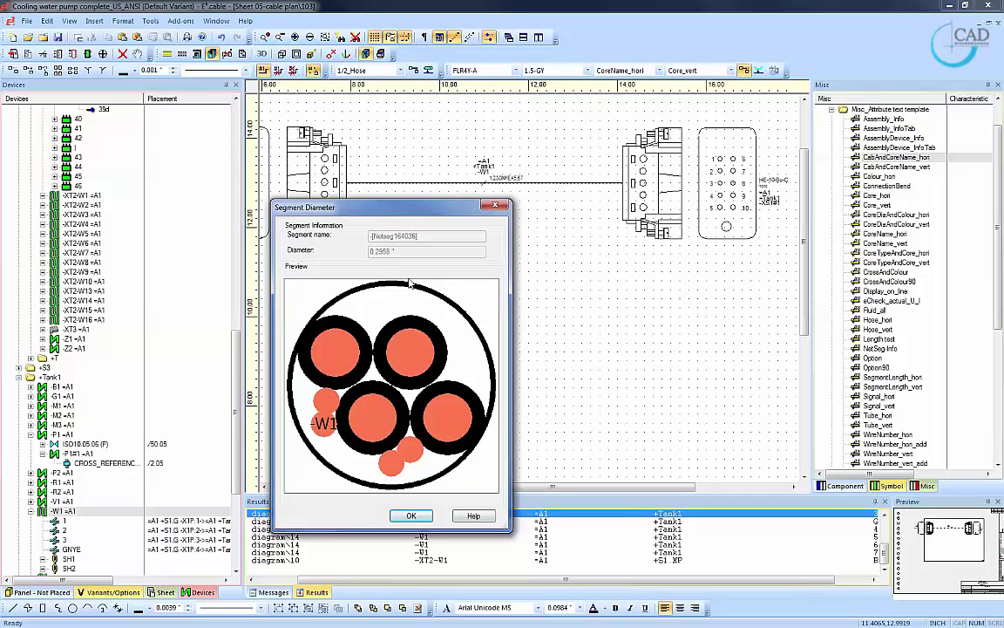
pyautogui.click(410, 516)
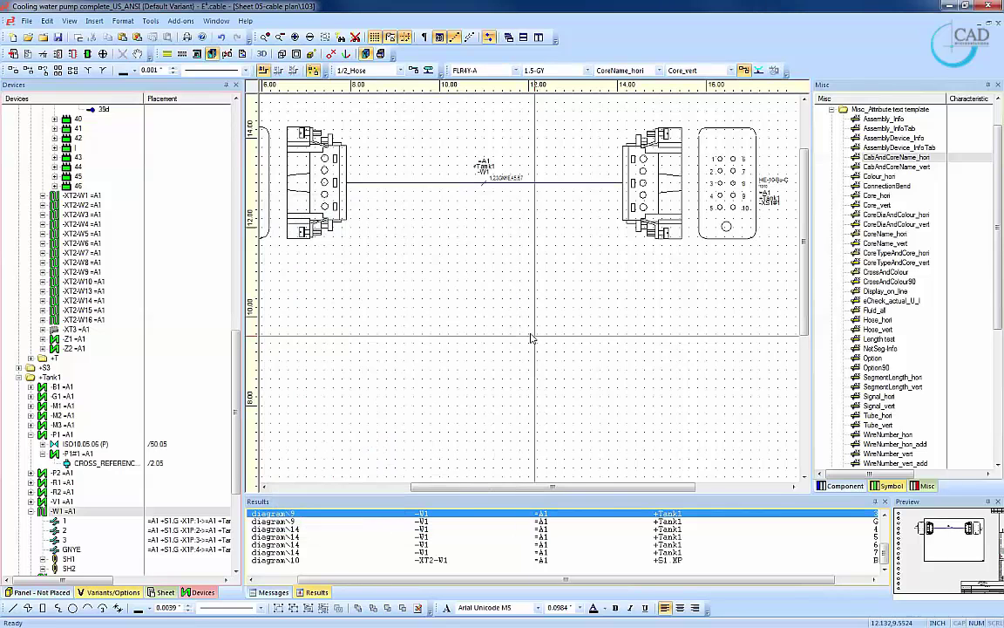
# - Place a new device view of connector -X1P as a TABWIRE3 table beneath its connector symbol
pyautogui.scroll(-2, 531, 337)
pyautogui.rightClick(322, 220)
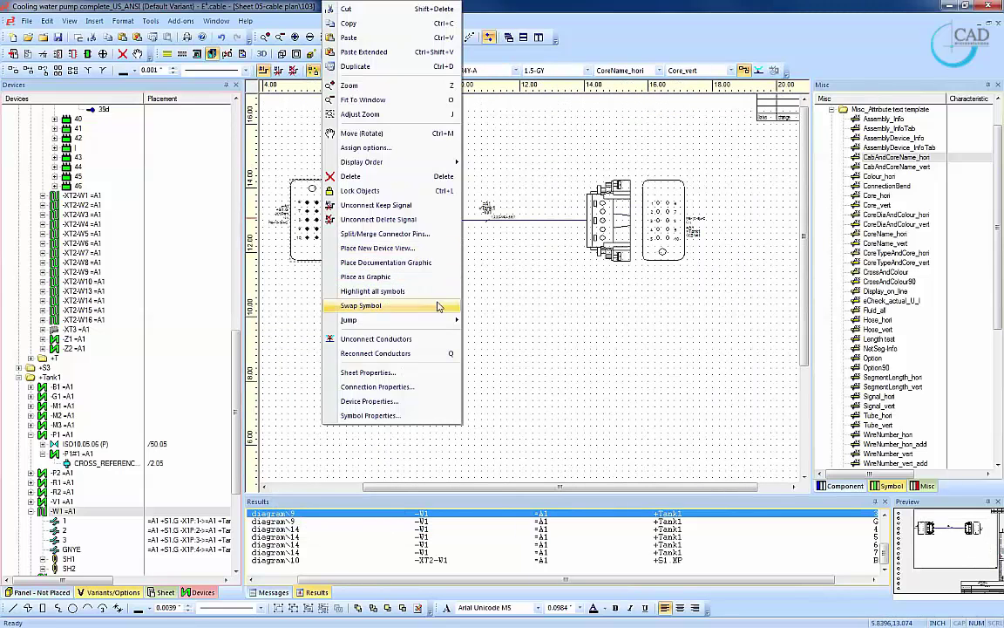
pyautogui.click(406, 246)
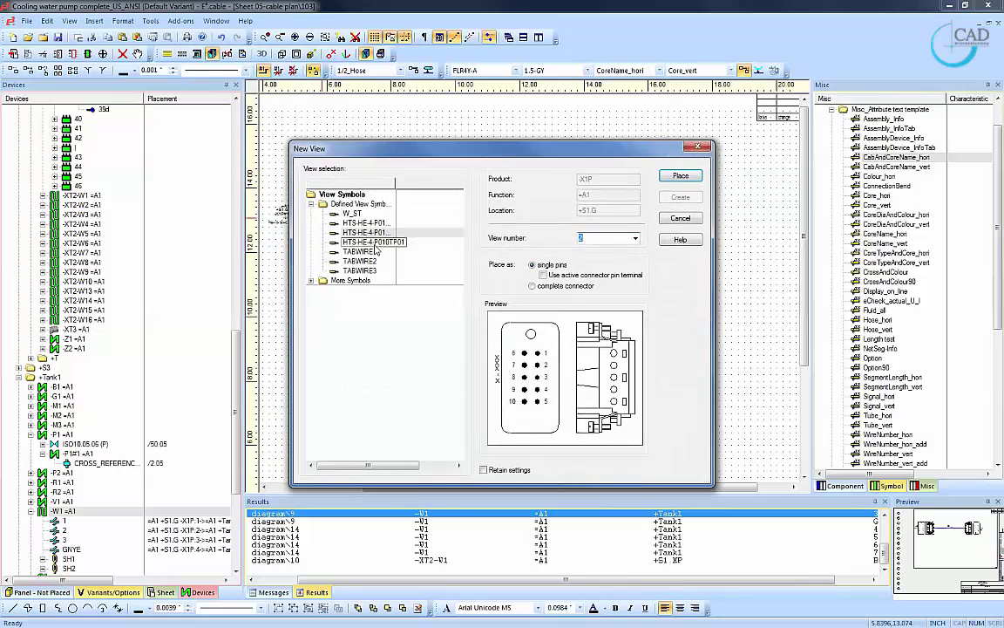
pyautogui.click(377, 270)
pyautogui.click(681, 177)
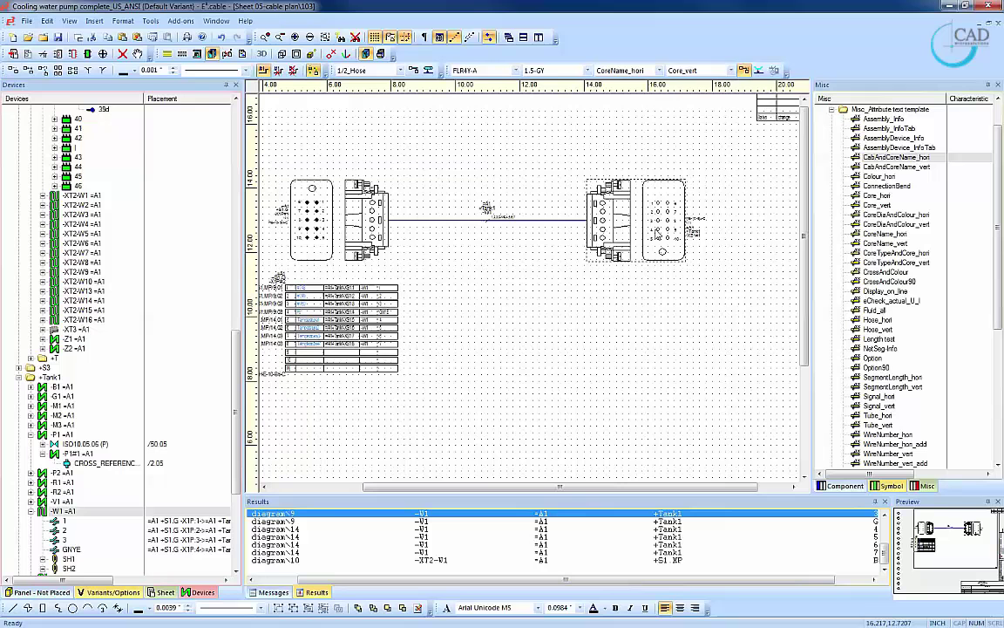
# - Place a TABWIRE3 table view of connector -XS1 beneath its symbol and inspect the pin, signal and target entries in the -X1P table
pyautogui.rightClick(667, 240)
pyautogui.click(663, 246)
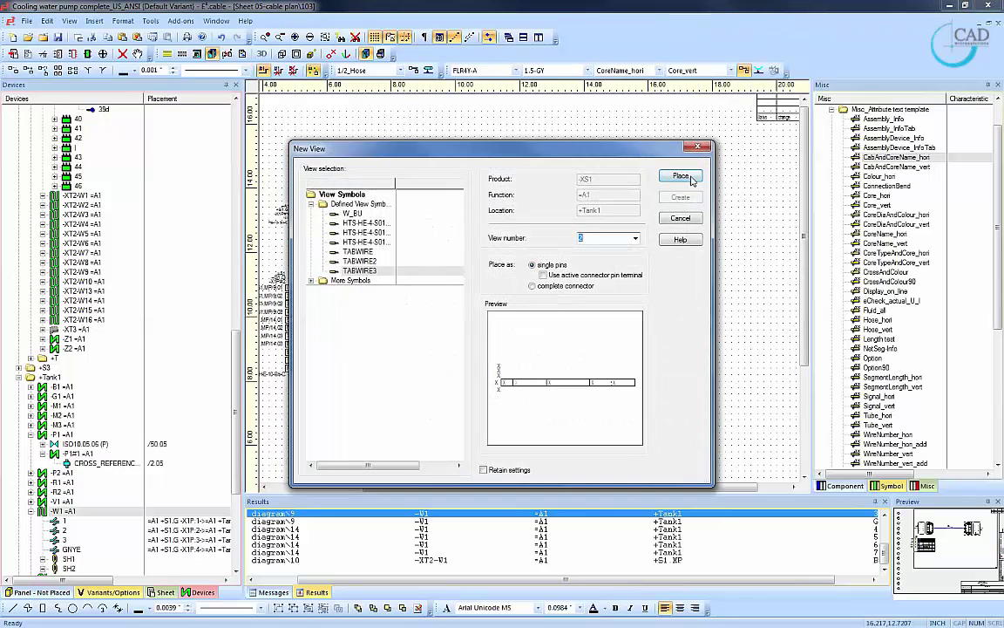
pyautogui.click(681, 177)
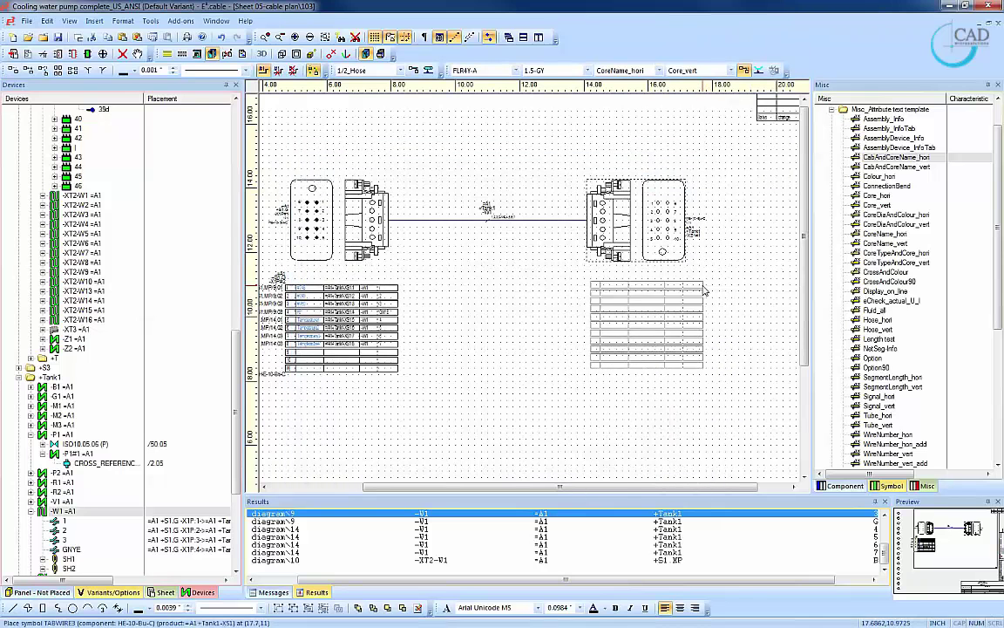
pyautogui.scroll(5, 342, 323)
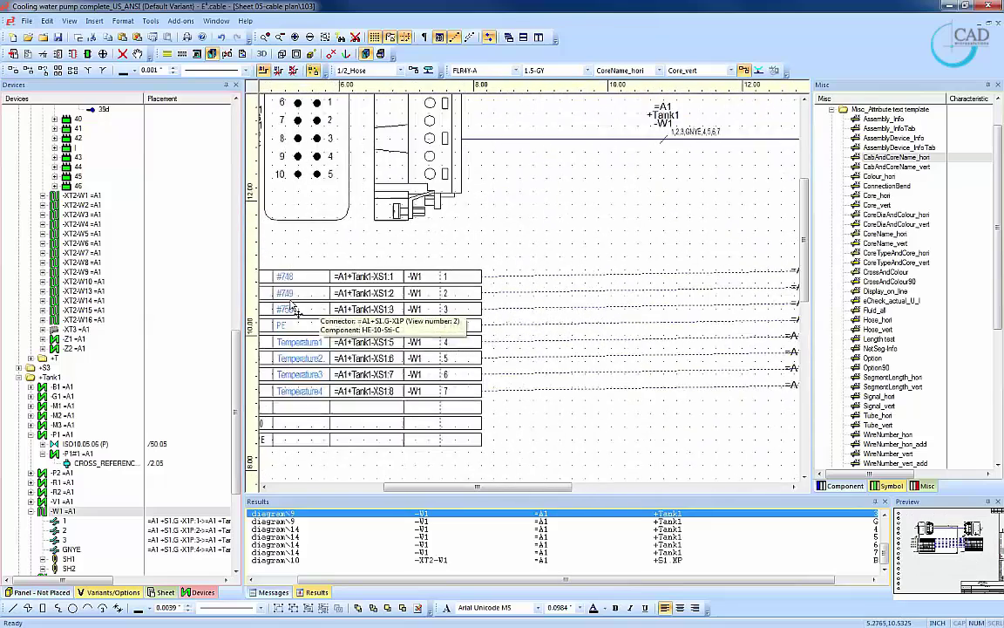
pyautogui.hscroll(1, 339, 315)
pyautogui.hscroll(-3, 339, 315)
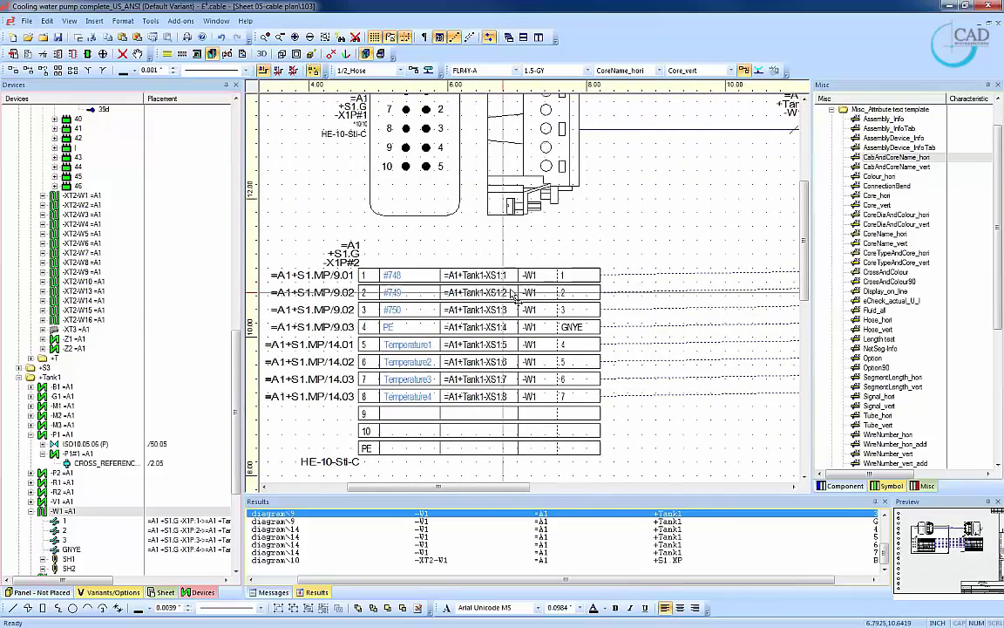
pyautogui.scroll(3, 654, 377)
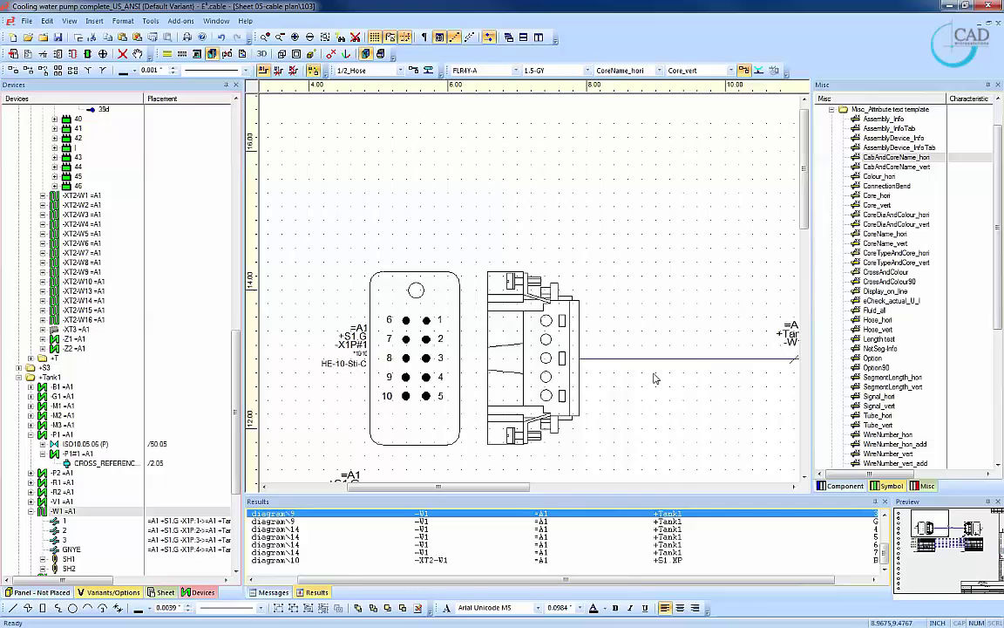
# - Examine the pin, signal and target entries in the -XS1 connector table on the -W1 cable plan
pyautogui.scroll(-5, 656, 378)
pyautogui.hscroll(10, 655, 379)
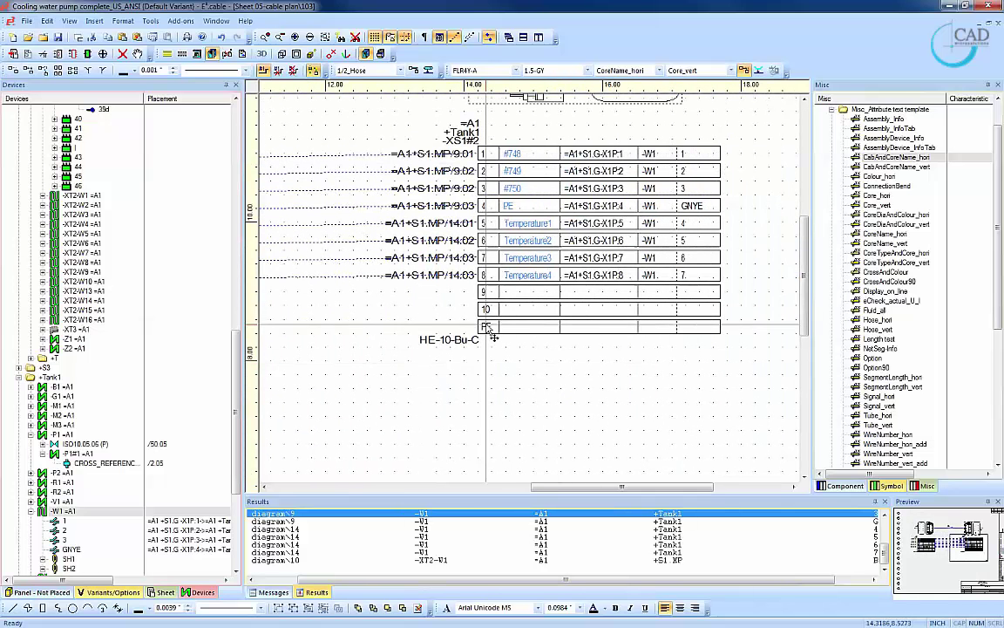
pyautogui.scroll(-3, 484, 291)
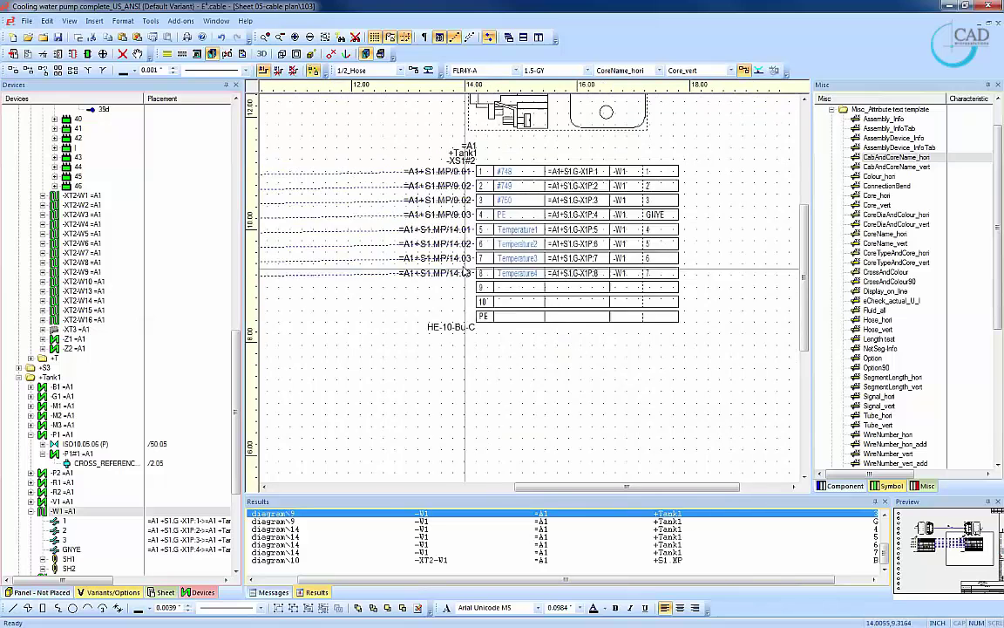
# - Generate the bill of materials report as project sheets and inspect its article and device designation entries
pyautogui.click(166, 592)
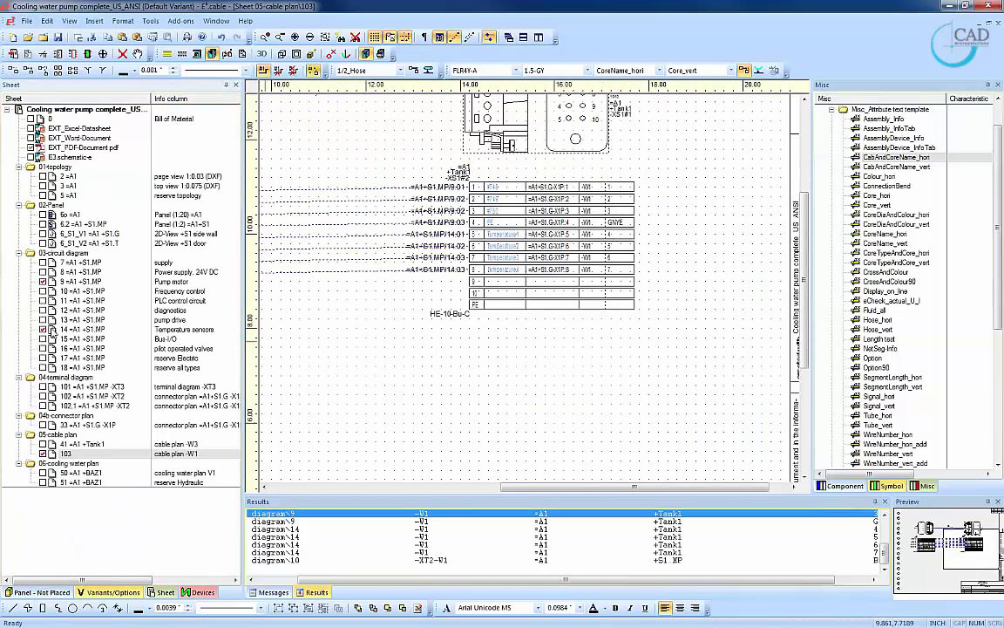
pyautogui.click(151, 21)
pyautogui.moveTo(199, 103)
pyautogui.moveTo(277, 105)
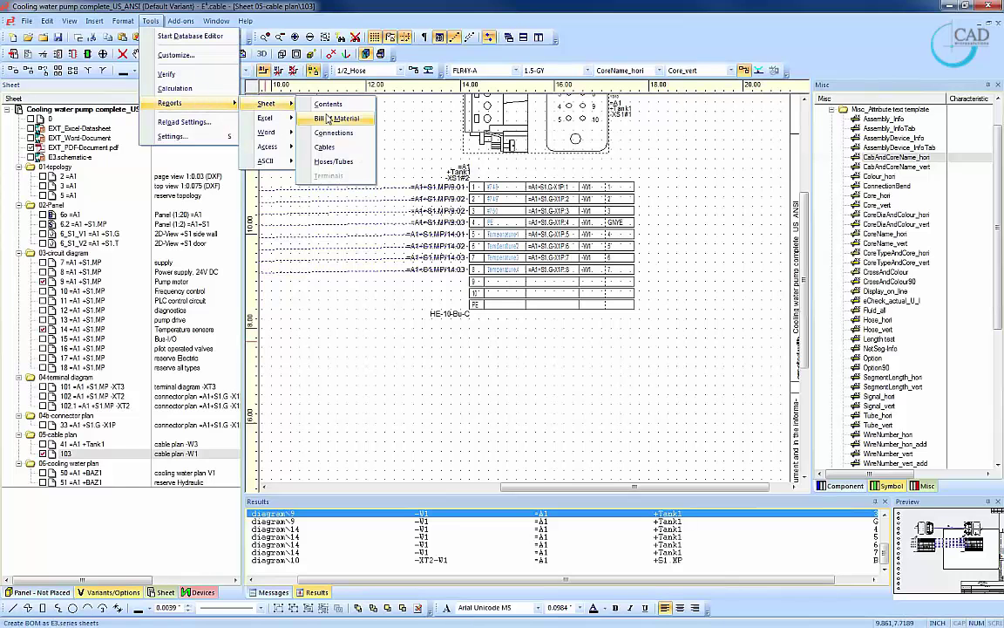
pyautogui.click(334, 123)
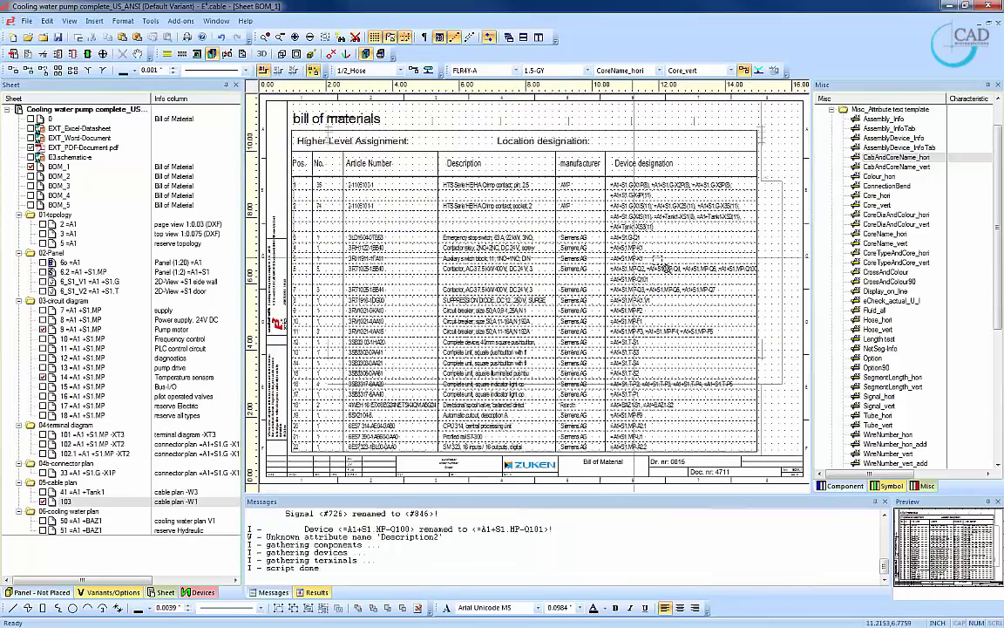
pyautogui.scroll(1, 752, 253)
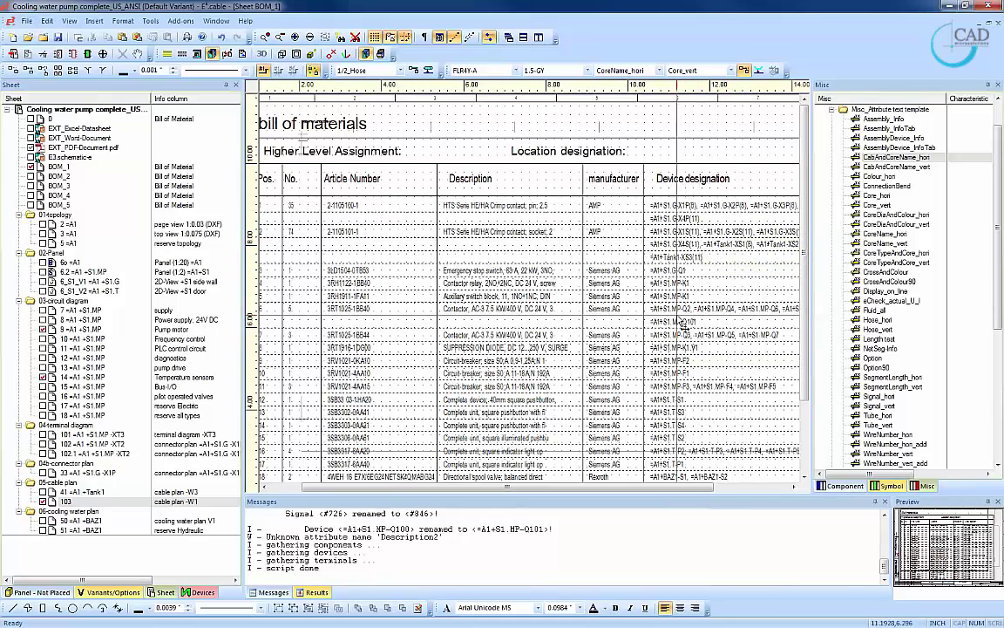
pyautogui.scroll(-1, 626, 324)
pyautogui.scroll(1, 614, 414)
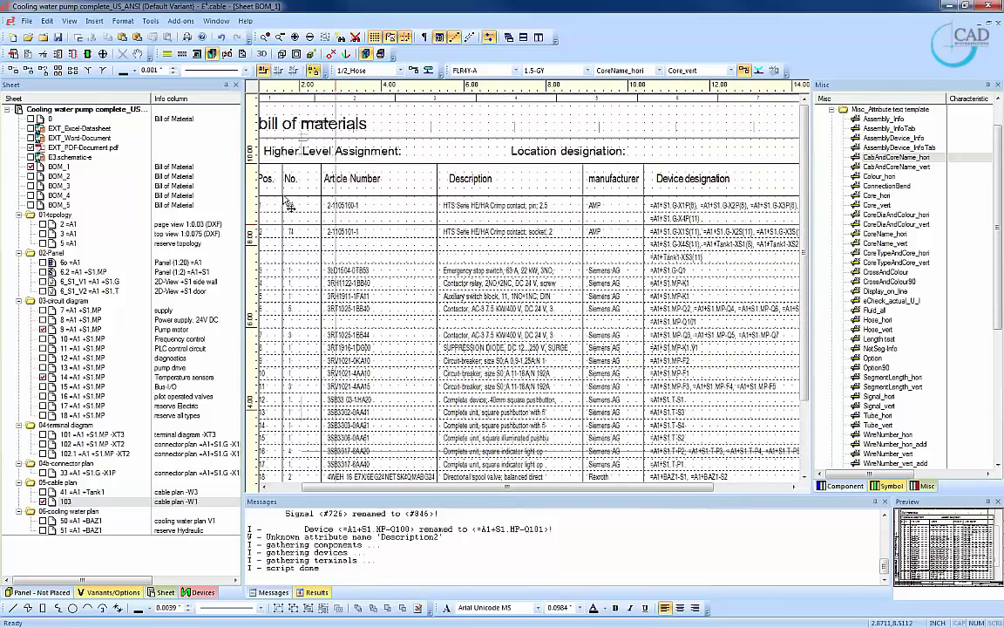
# - Generate the connections report as project sheets and review its from, to, wire/conductor and cable columns
pyautogui.click(150, 21)
pyautogui.moveTo(186, 105)
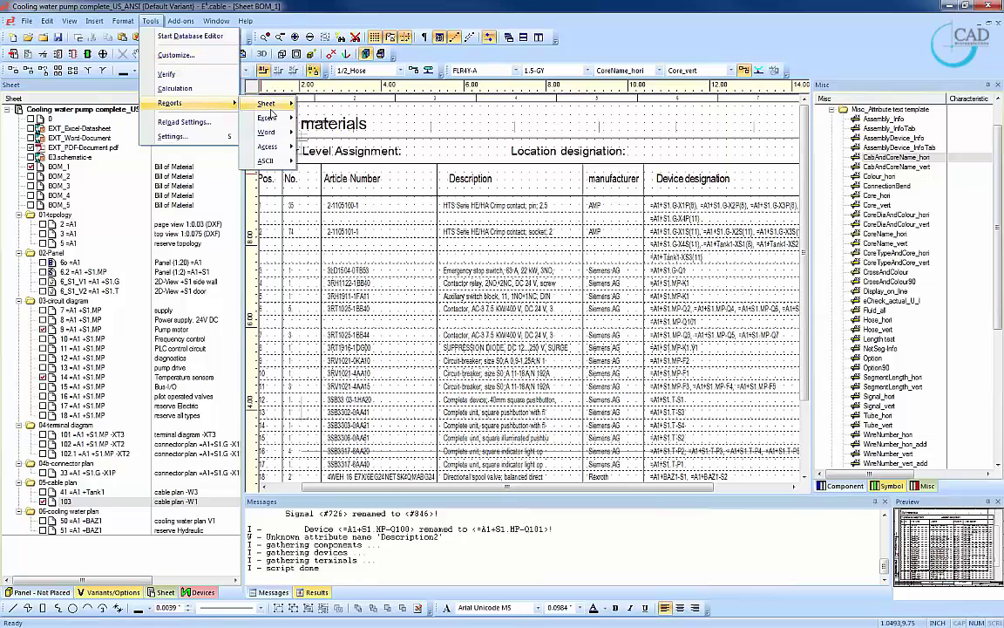
pyautogui.moveTo(270, 106)
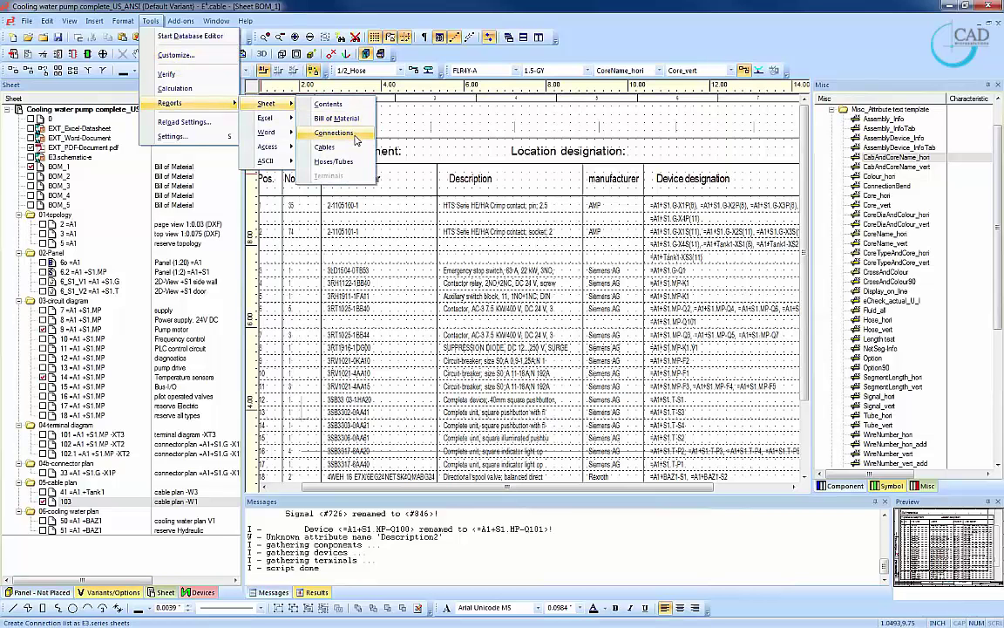
pyautogui.click(335, 134)
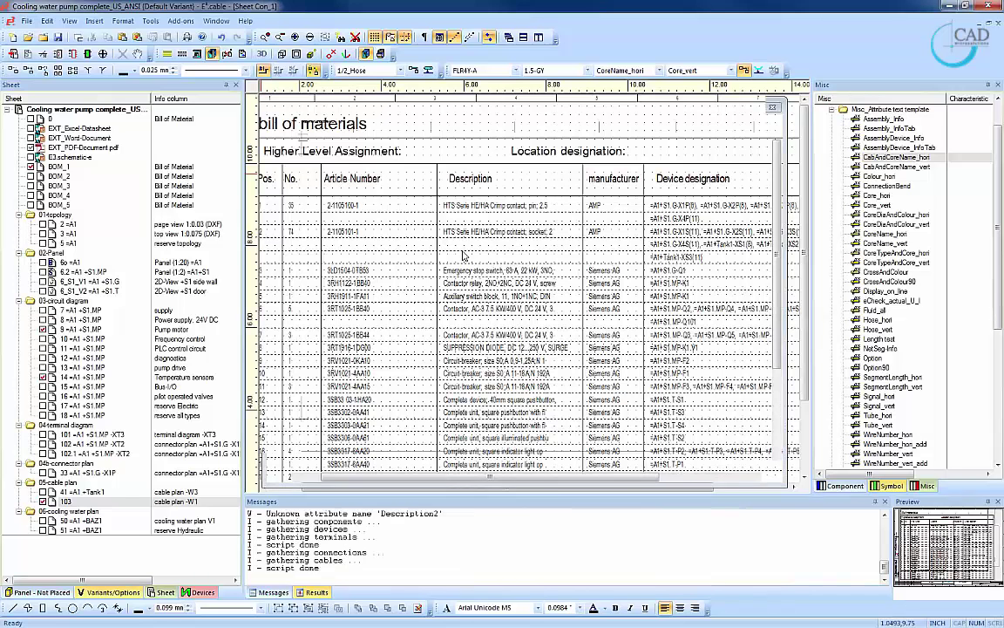
pyautogui.scroll(3, 437, 185)
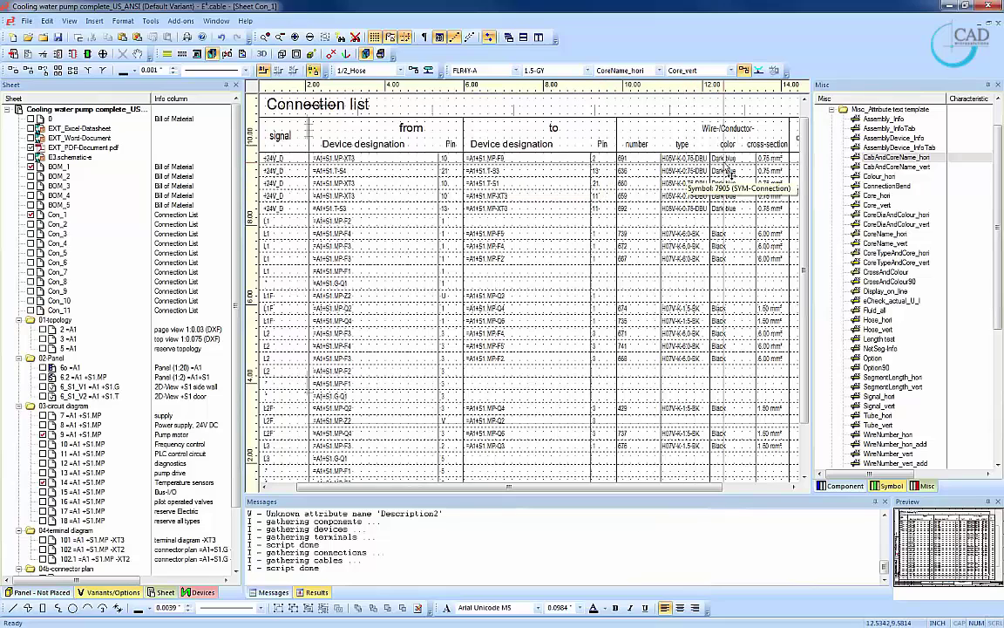
pyautogui.hscroll(2, 769, 177)
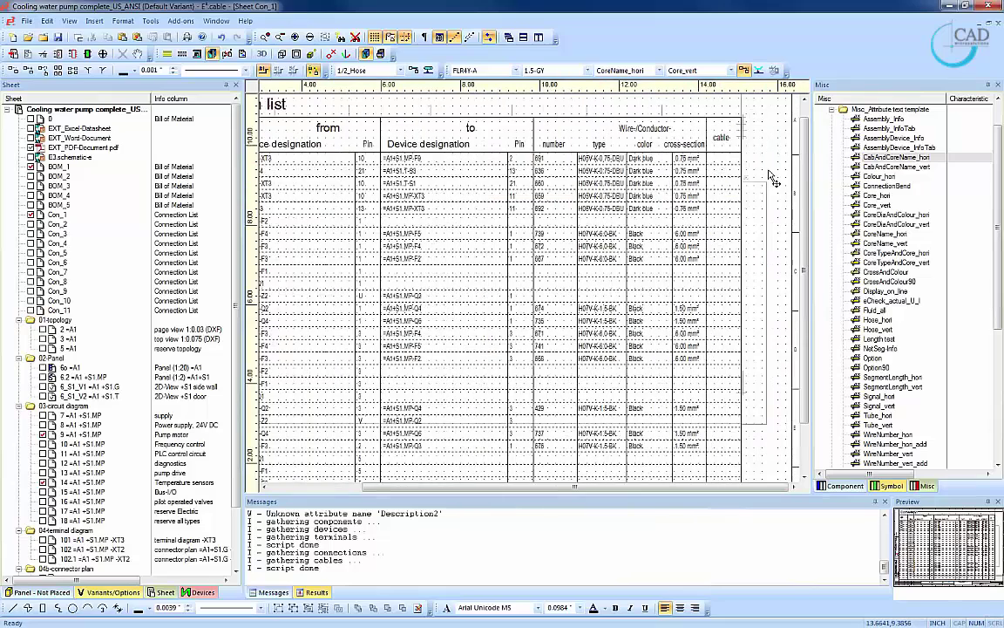
pyautogui.hscroll(-2, 769, 172)
pyautogui.hscroll(1, 774, 174)
pyautogui.hscroll(1, 774, 179)
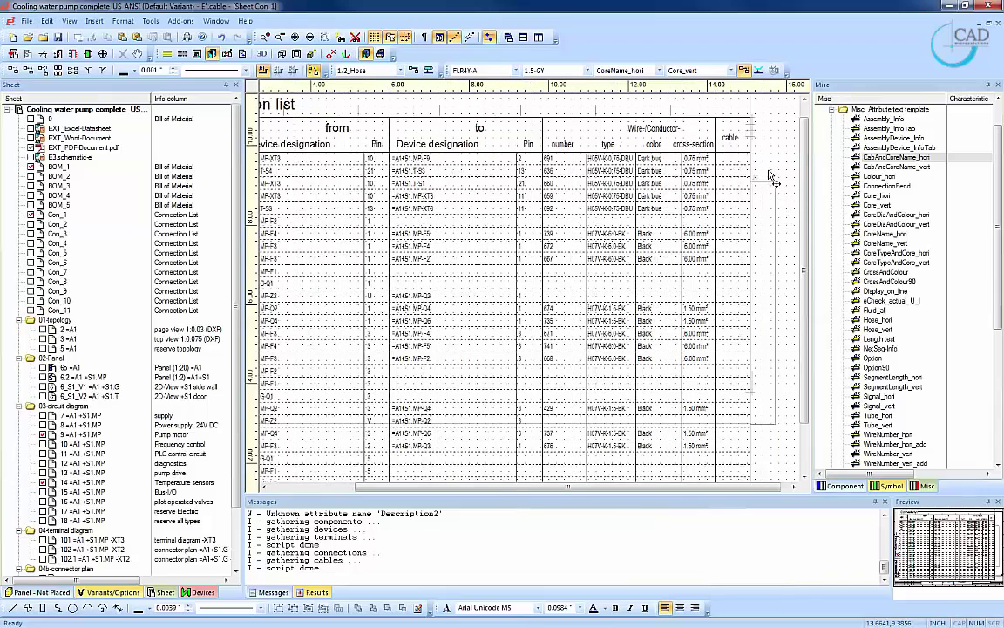
pyautogui.hscroll(-2, 774, 178)
# - Generate the cables report as project sheets and review the cable sheet for =A1+Tank1-W1 across to its length column
pyautogui.click(150, 24)
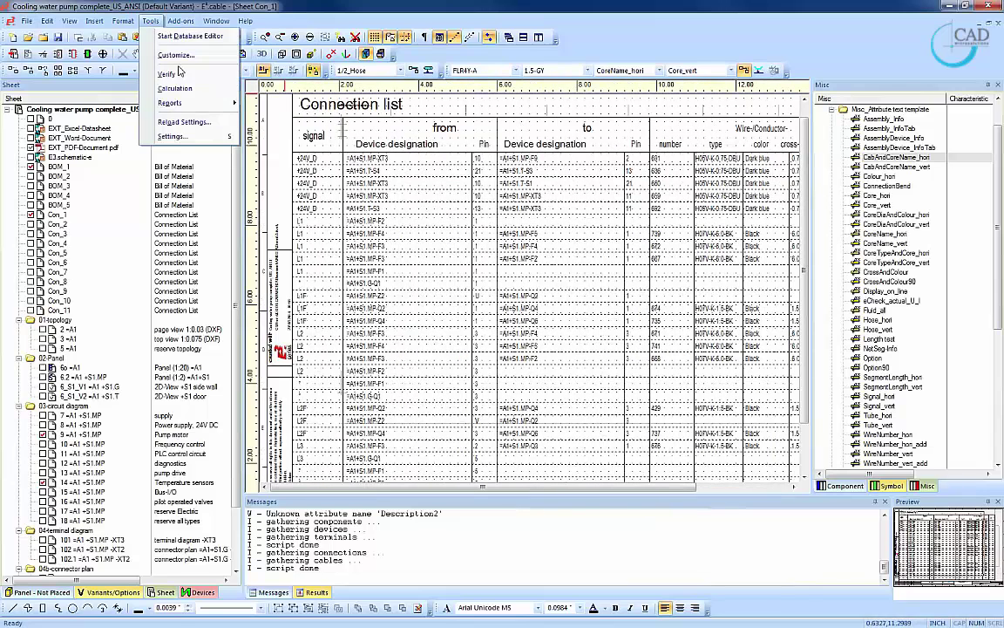
pyautogui.moveTo(177, 106)
pyautogui.moveTo(288, 116)
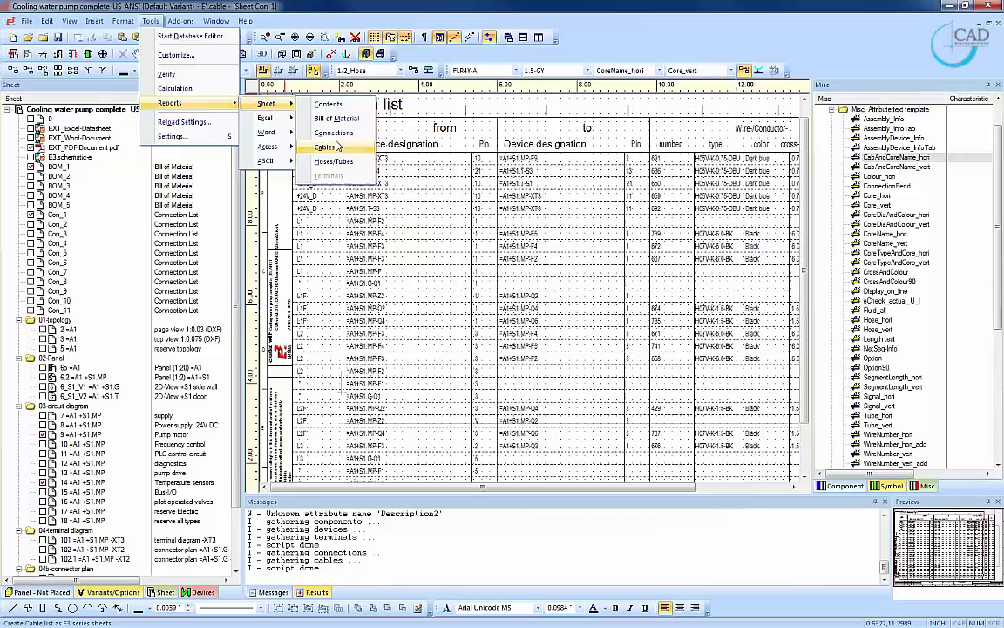
pyautogui.click(319, 132)
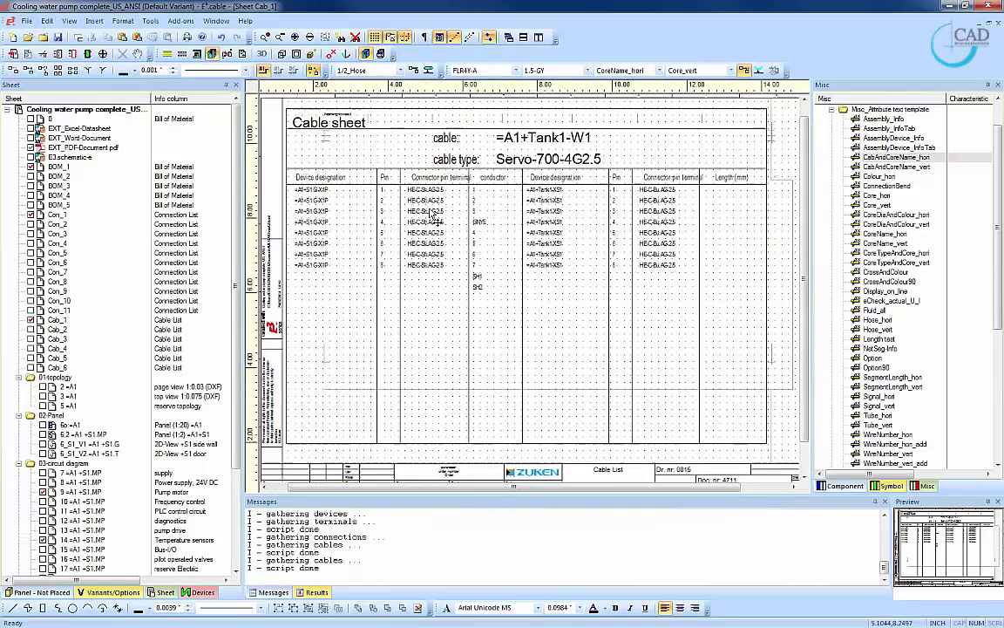
pyautogui.hscroll(2, 439, 214)
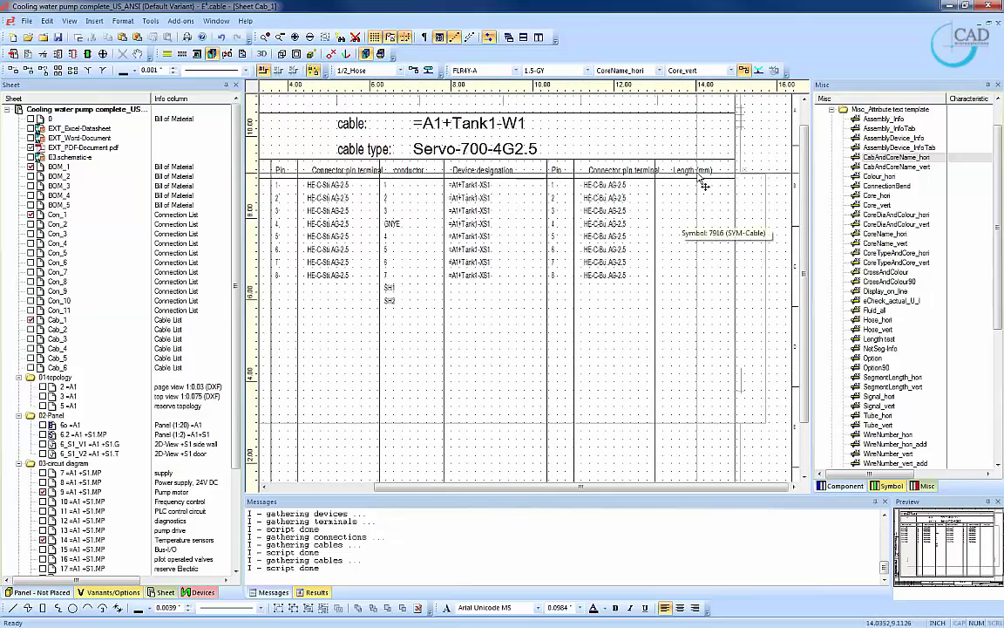
pyautogui.hscroll(-2, 668, 264)
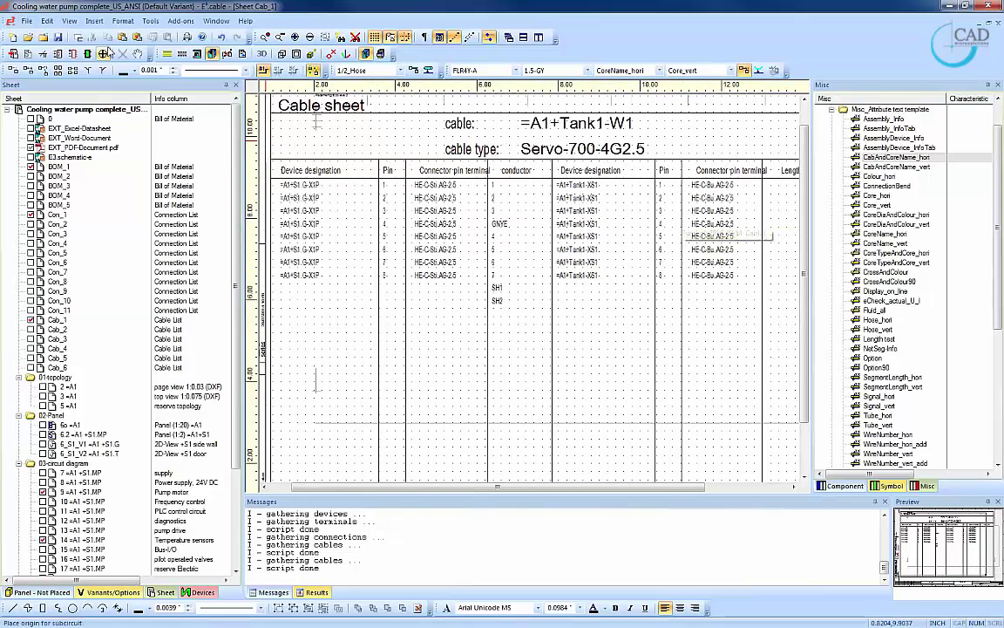
pyautogui.click(151, 21)
pyautogui.moveTo(179, 103)
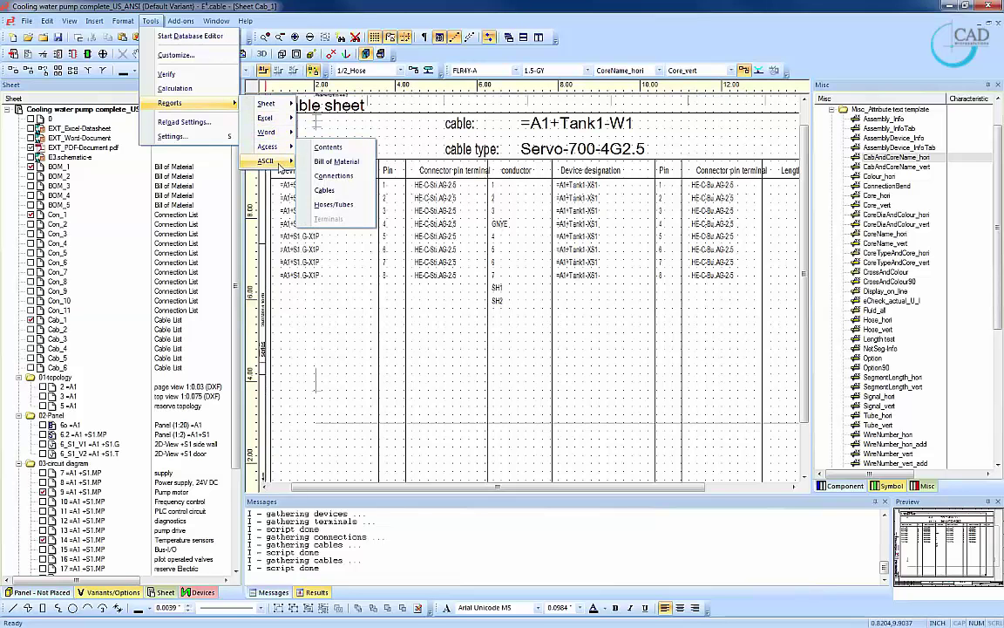
pyautogui.moveTo(291, 162)
pyautogui.moveTo(278, 122)
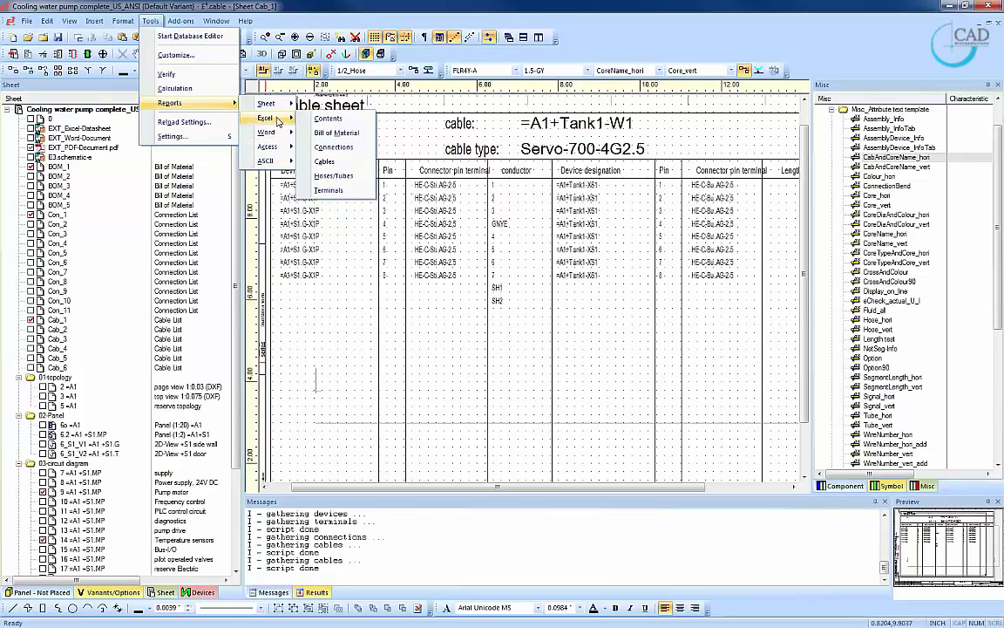
pyautogui.press('Escape')
pyautogui.press('Escape')
pyautogui.press('Escape')
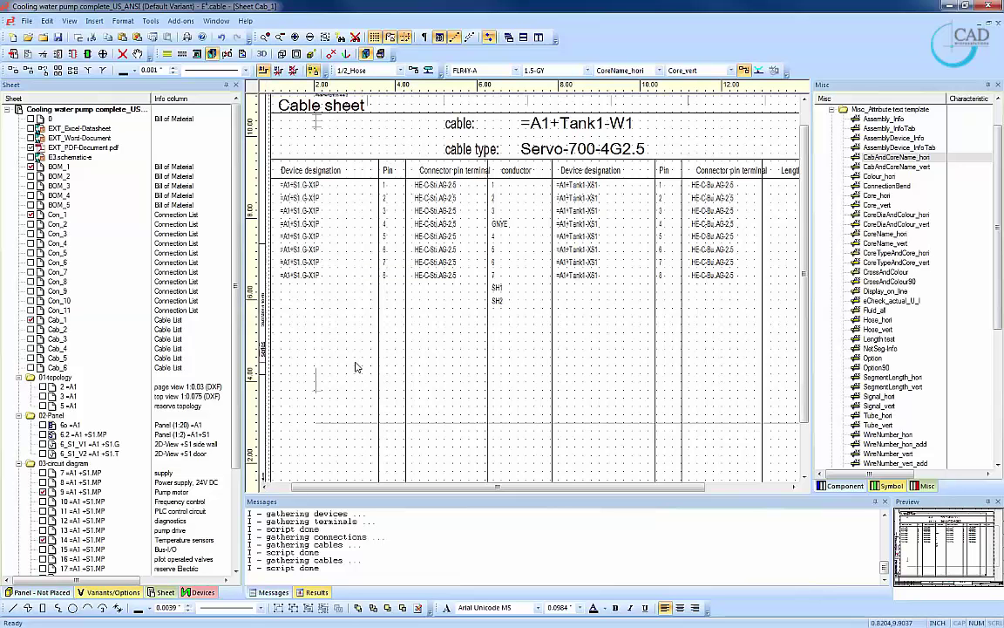
# - Open panel sheet 6o and inspect the contactors, circuit breakers and wire routing in the cabinet's lower section
pyautogui.doubleClick(54, 424)
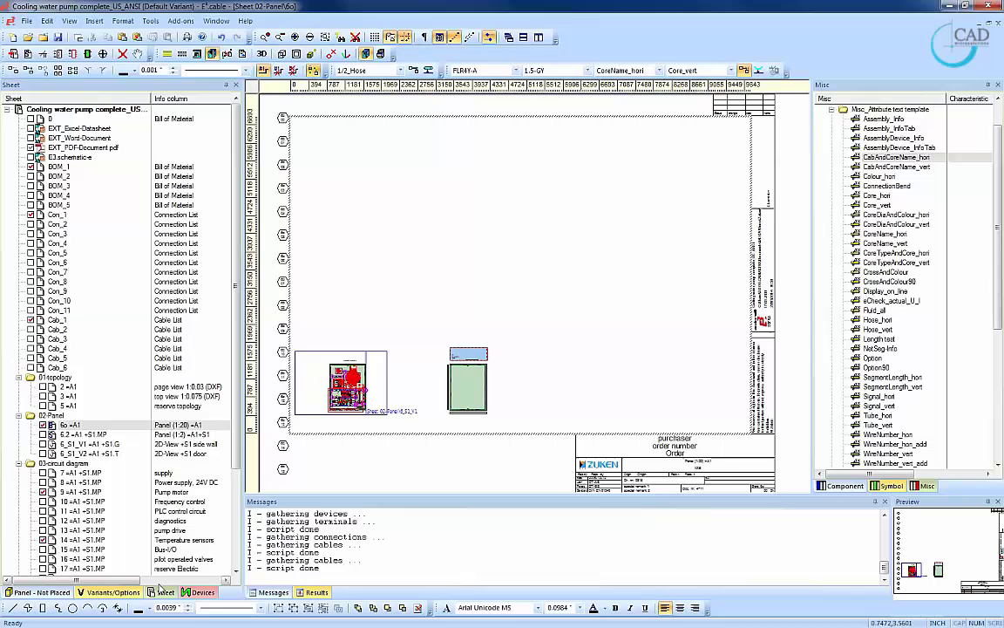
pyautogui.click(388, 420)
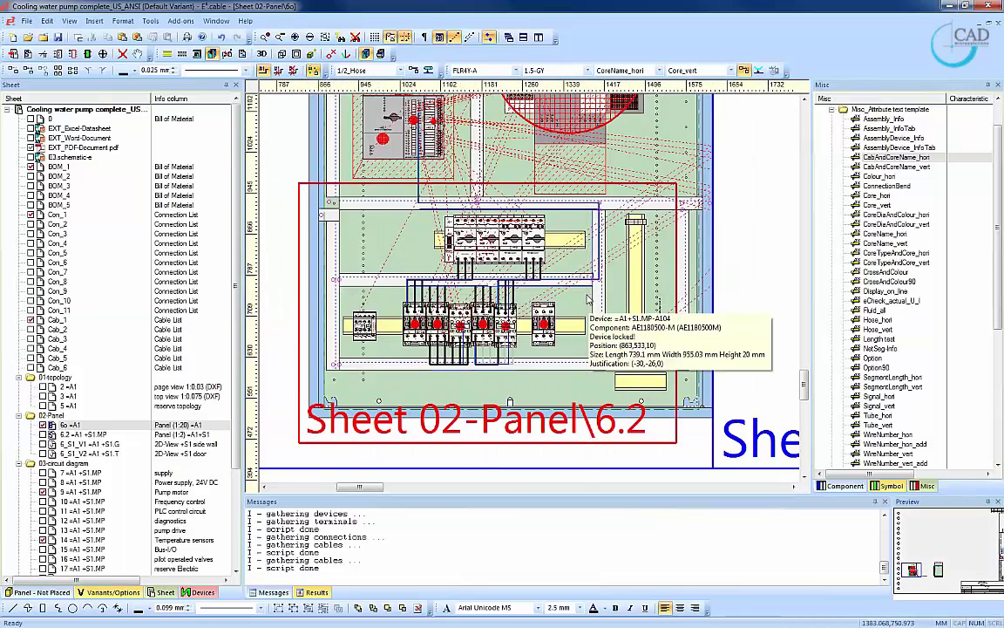
pyautogui.keyDown('ctrl'); pyautogui.scroll(-1, 589, 300); pyautogui.keyUp('ctrl')
pyautogui.scroll(1, 588, 299)
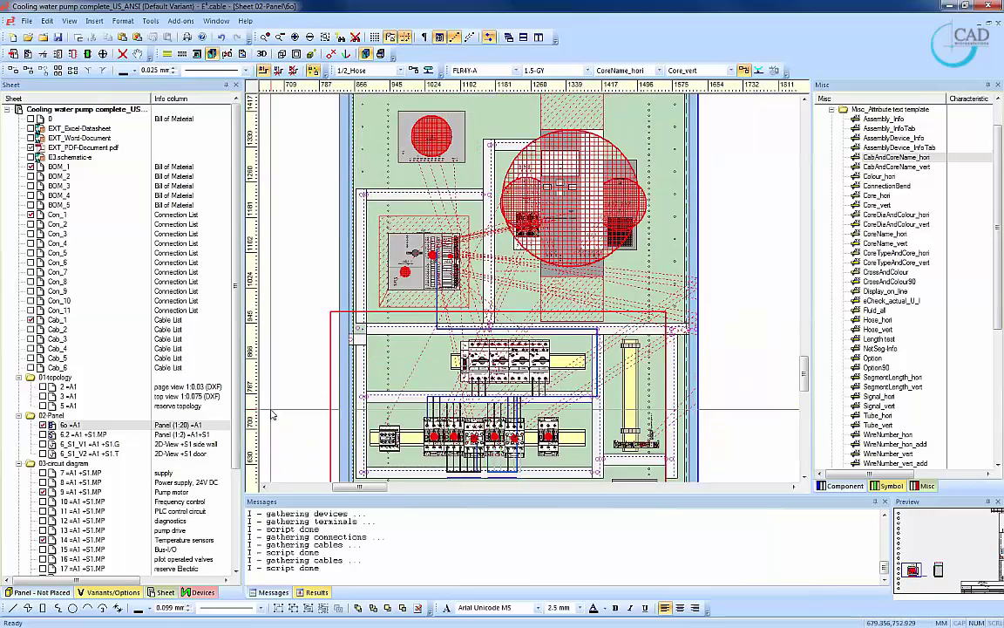
pyautogui.keyDown('ctrl'); pyautogui.scroll(3, 500, 455); pyautogui.keyUp('ctrl')
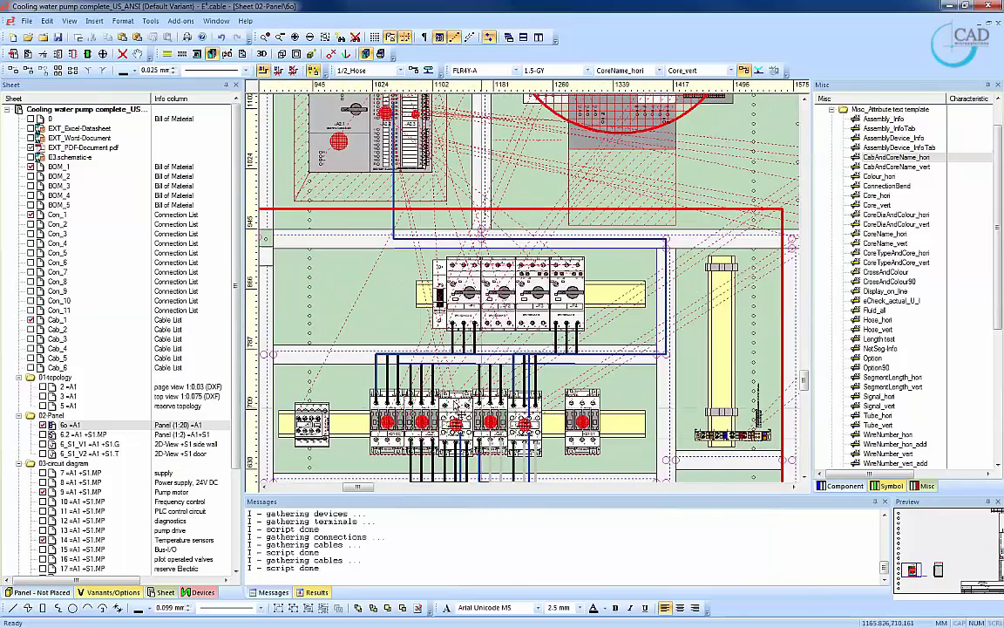
# - Deactivate both additional pump options, reactivate only Additional pump 1, and check the resulting devices in the panel layout
pyautogui.click(109, 592)
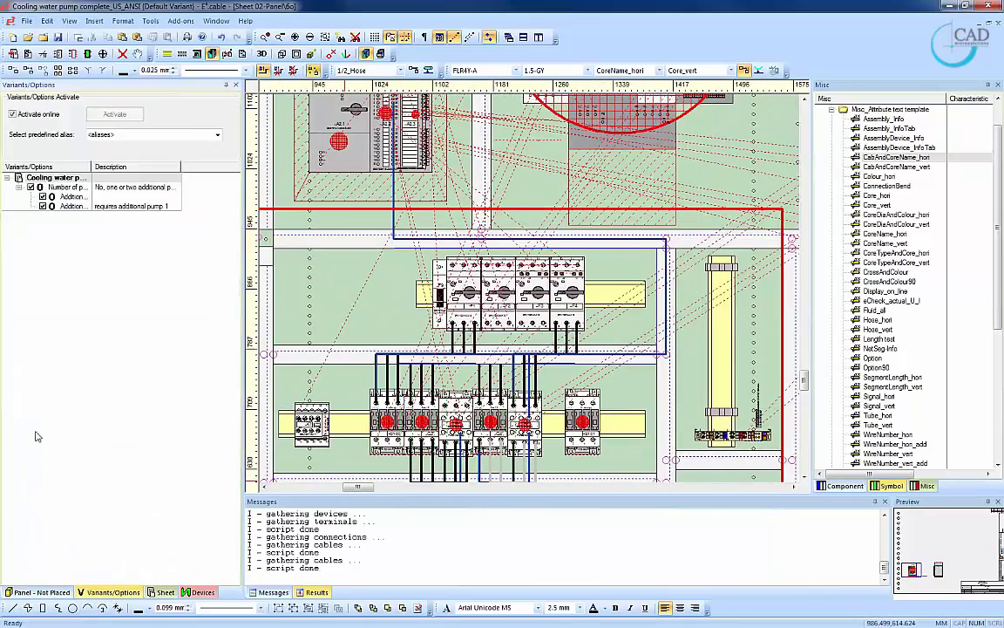
pyautogui.click(42, 205)
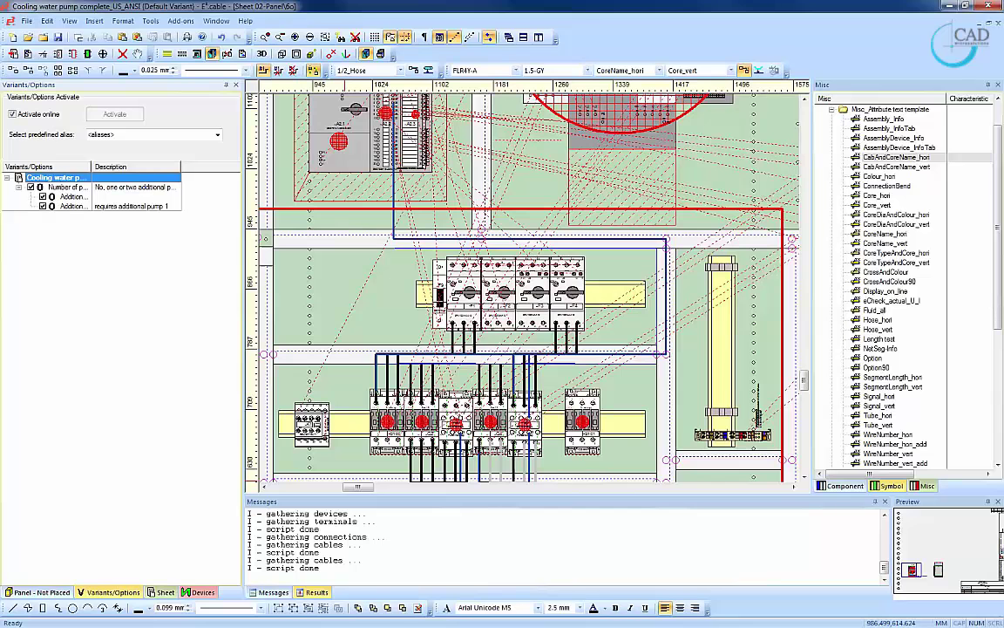
pyautogui.click(42, 196)
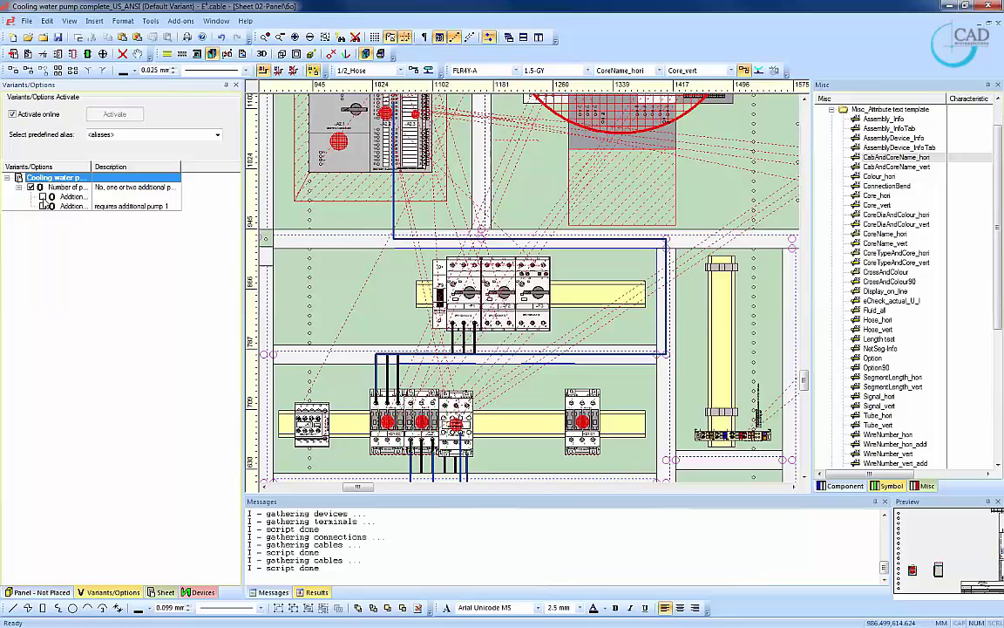
pyautogui.click(42, 206)
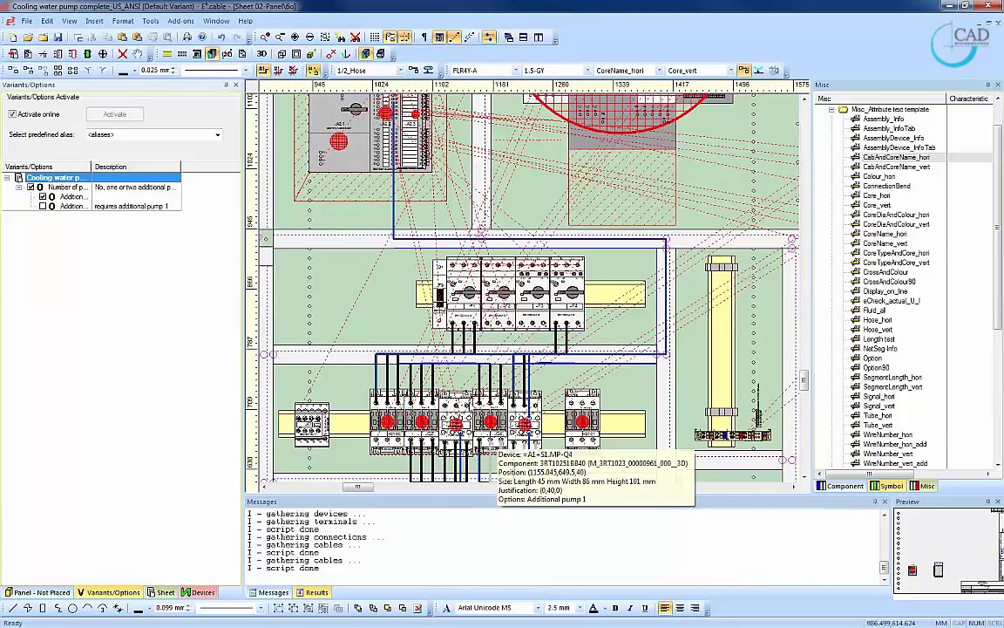
pyautogui.scroll(-2, 467, 381)
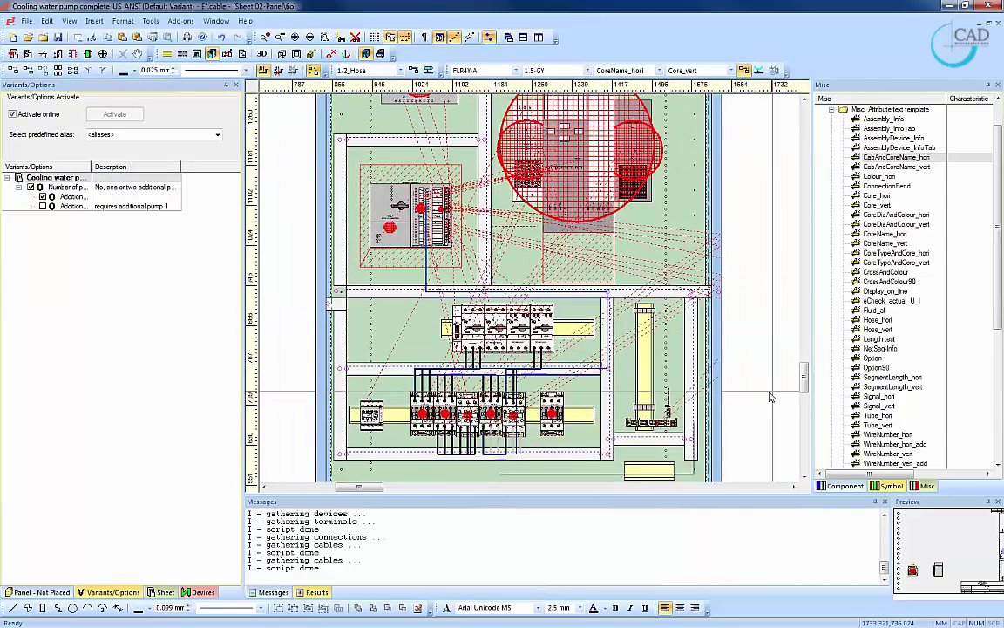